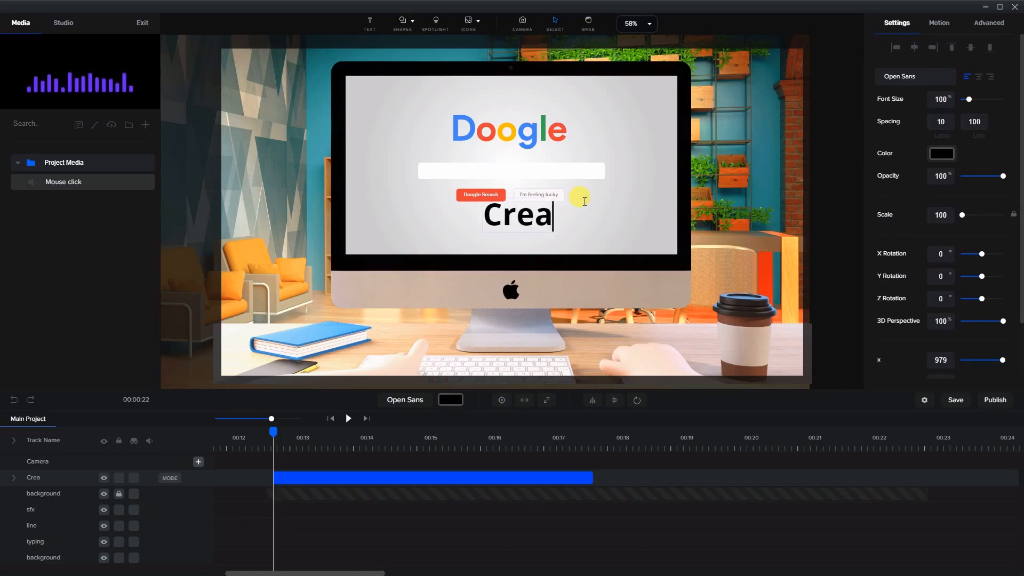
Finish the text as Creaet, then scale it down and position it inside the Doogle search bar
{"action": "type", "text": "et"}
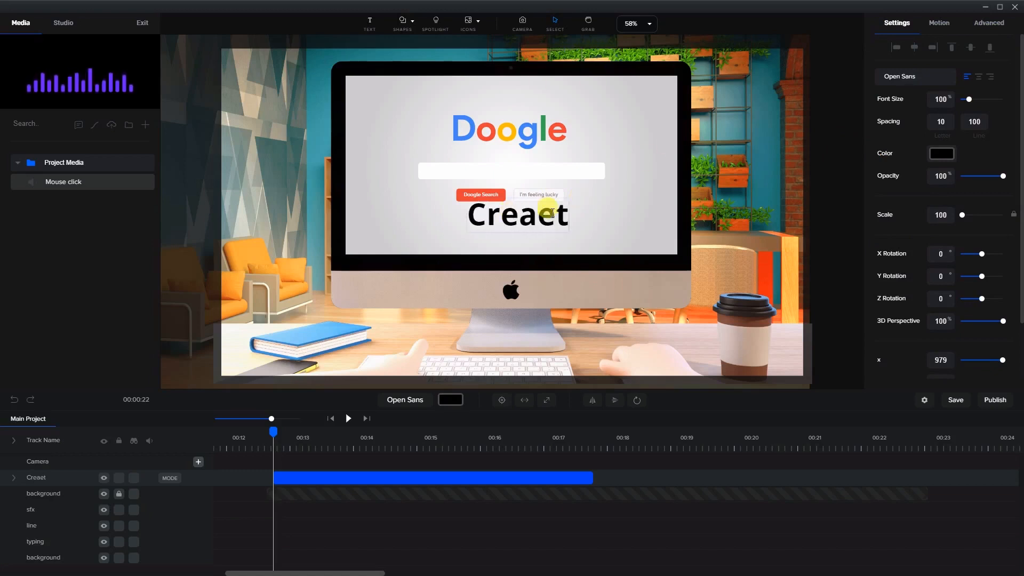
{"action": "left_click", "coordinate": [614, 214]}
{"action": "left_click", "coordinate": [566, 228]}
{"action": "left_click_drag", "start_coordinate": [565, 226], "coordinate": [524, 192]}
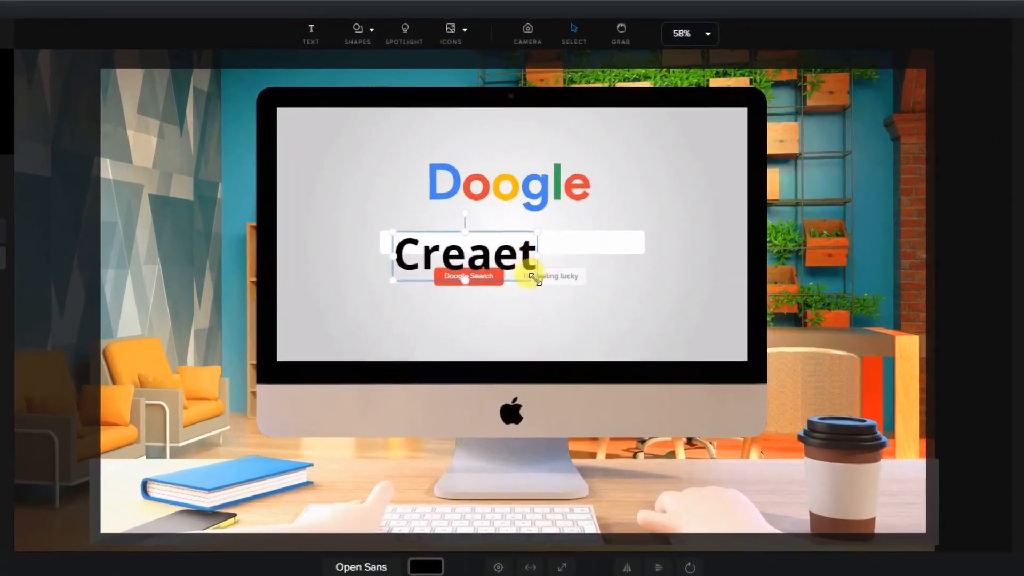
{"action": "left_click_drag", "start_coordinate": [535, 279], "coordinate": [455, 292]}
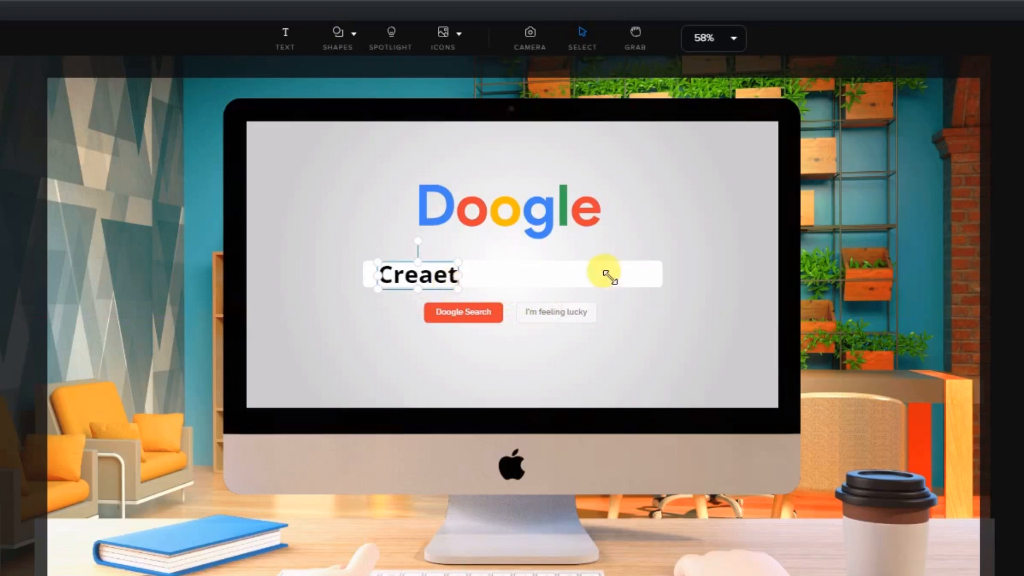
{"action": "left_click", "coordinate": [666, 296]}
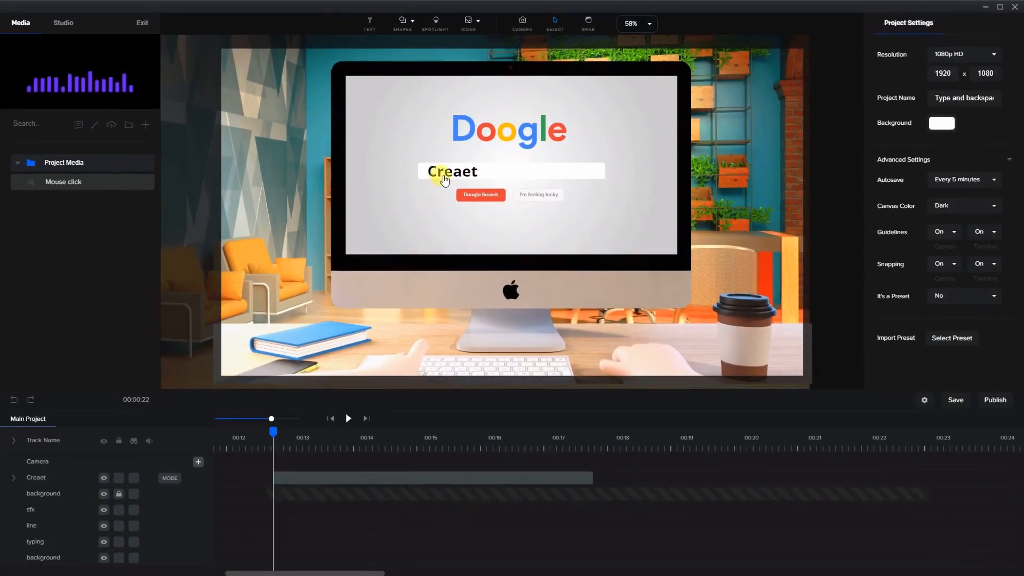
Select the text and expand its timeline track to show its Animations and Text Effects rows
{"action": "left_click", "coordinate": [445, 181]}
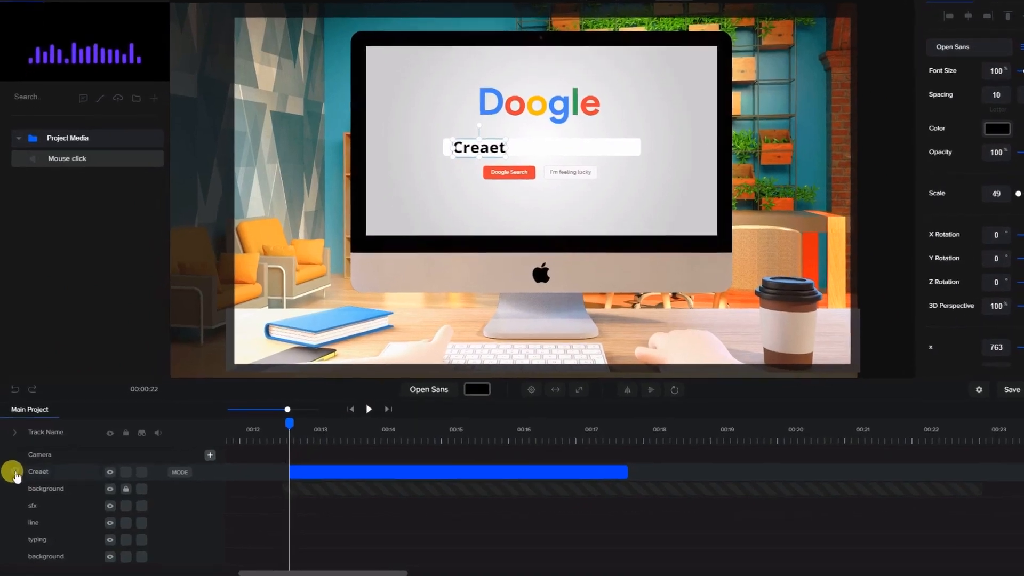
{"action": "left_click", "coordinate": [14, 477]}
{"action": "left_click", "coordinate": [318, 470]}
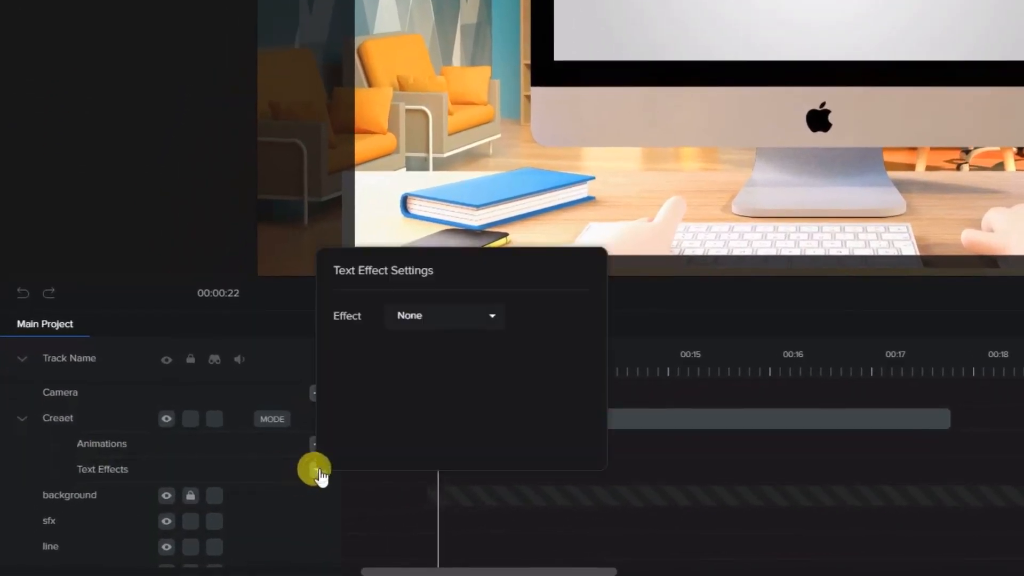
{"action": "left_click", "coordinate": [455, 323]}
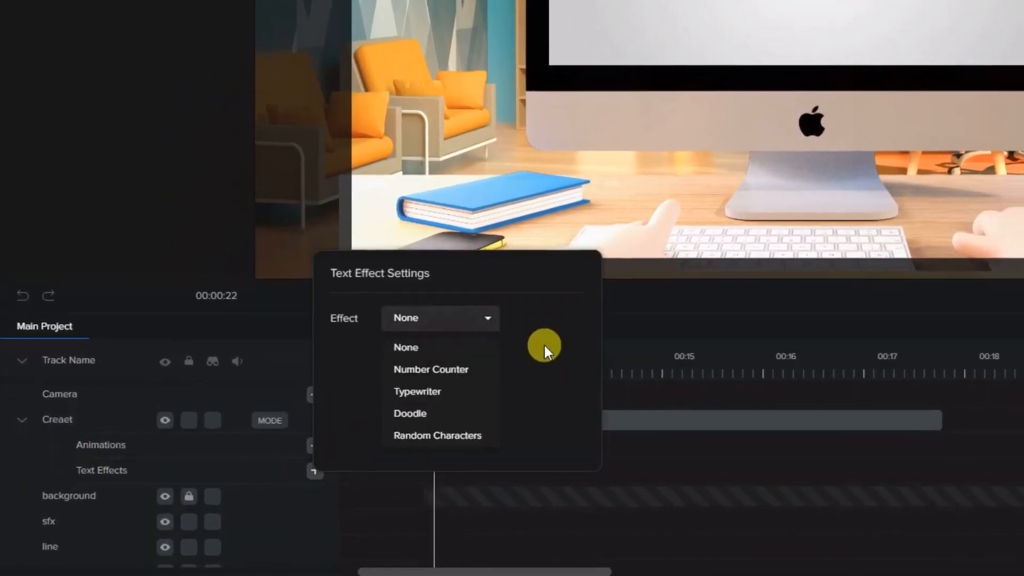
{"action": "left_click", "coordinate": [544, 345]}
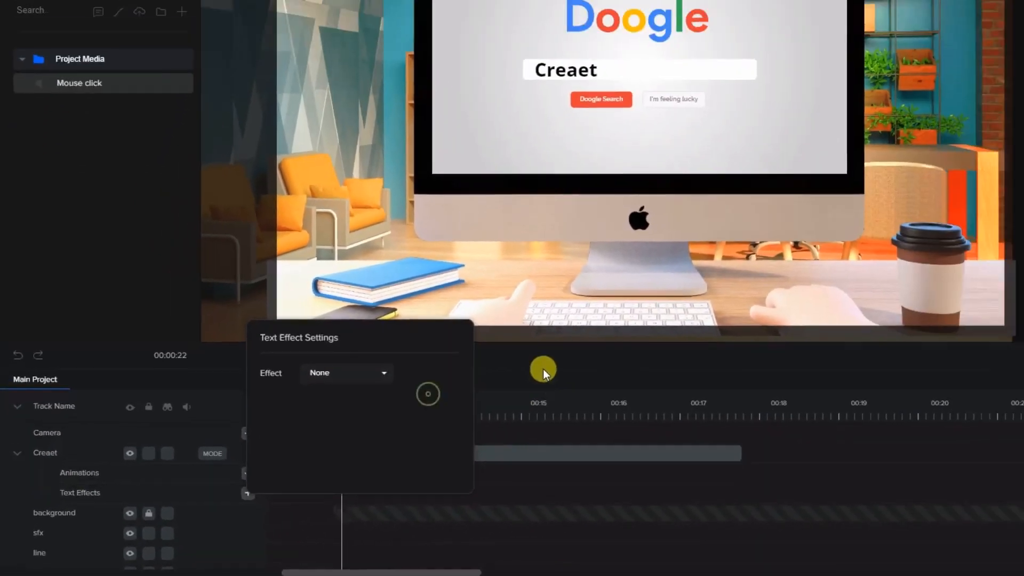
{"action": "left_click", "coordinate": [690, 314]}
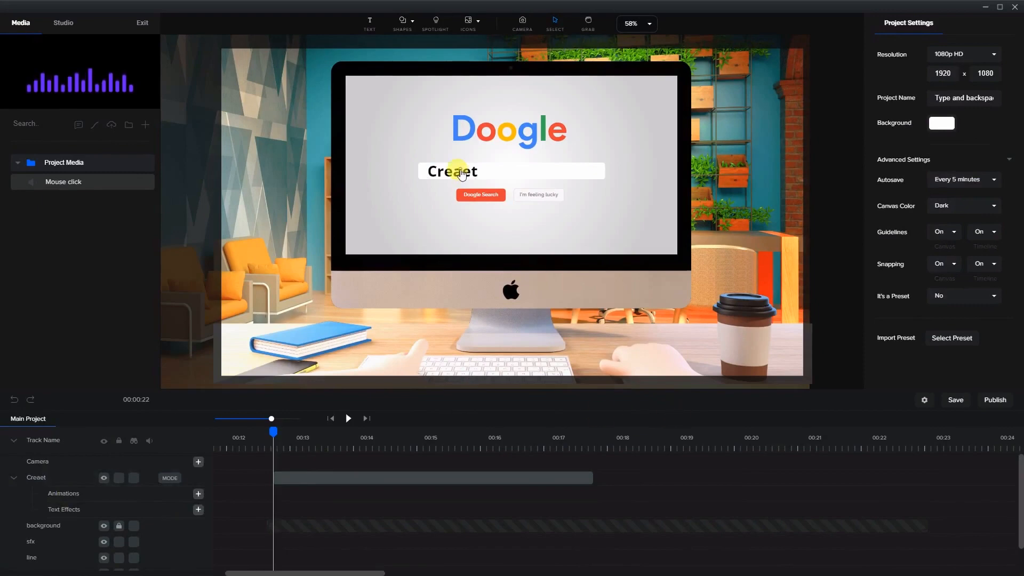
Set the text's rotation point to the middle-left position
{"action": "left_click", "coordinate": [462, 175]}
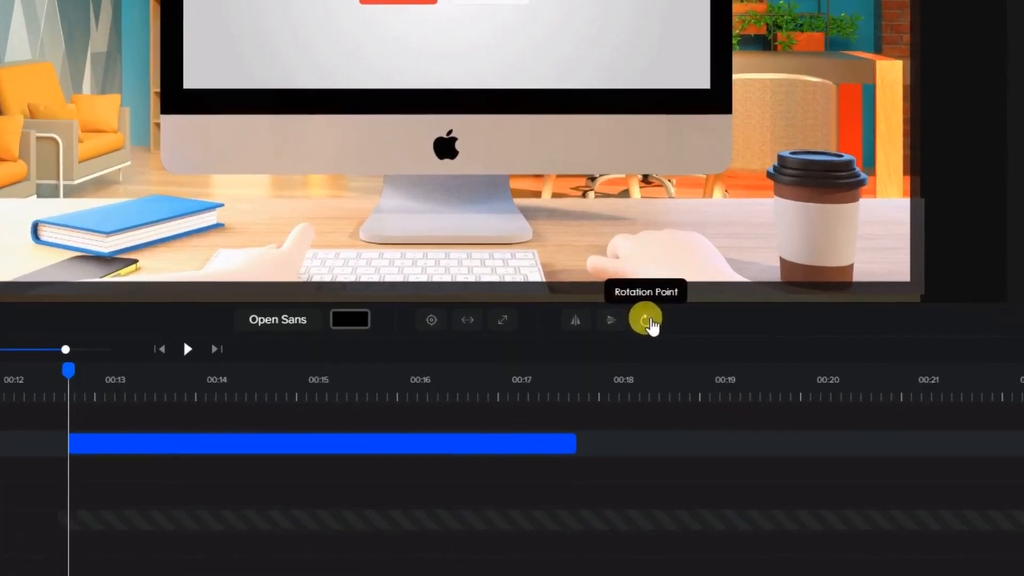
{"action": "left_click", "coordinate": [652, 326]}
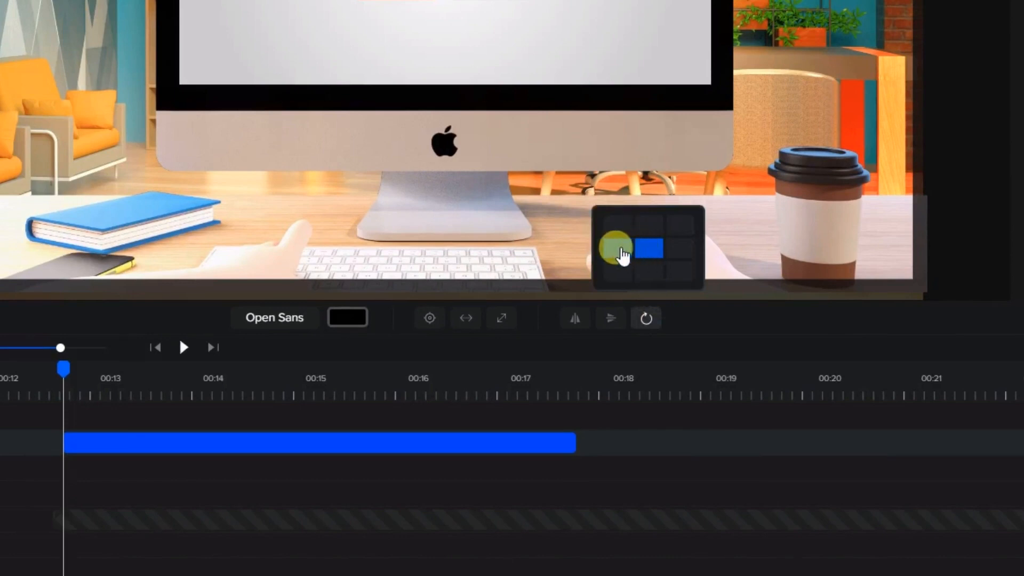
{"action": "left_click", "coordinate": [619, 251]}
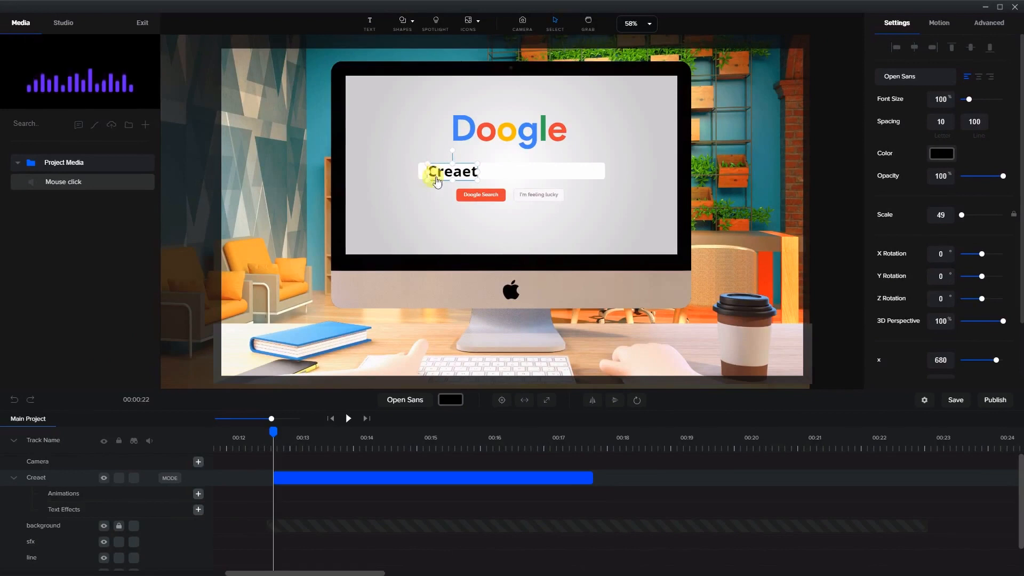
Apply the Typewriter text effect, stretch it to end around 00:16, and preview the animation
{"action": "left_click", "coordinate": [198, 510]}
{"action": "left_click", "coordinate": [250, 421]}
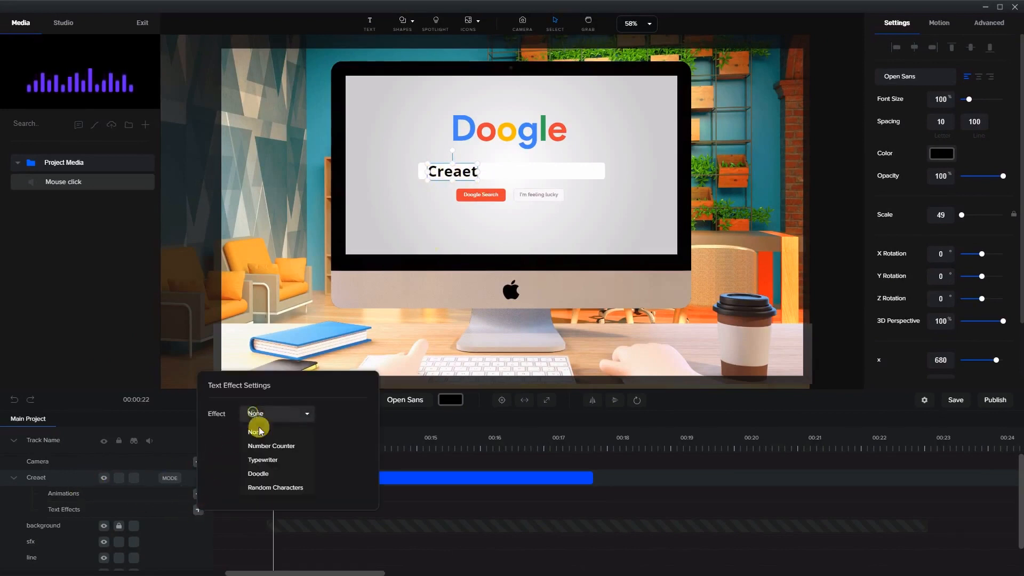
{"action": "left_click", "coordinate": [257, 458]}
{"action": "left_click", "coordinate": [388, 476]}
{"action": "left_click", "coordinate": [312, 512]}
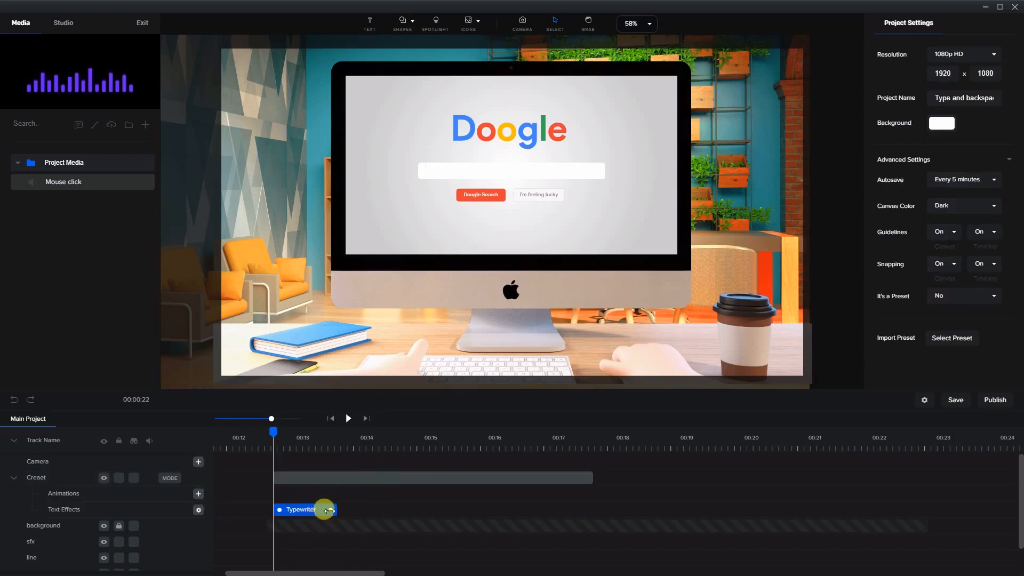
{"action": "left_click_drag", "start_coordinate": [329, 510], "coordinate": [503, 511]}
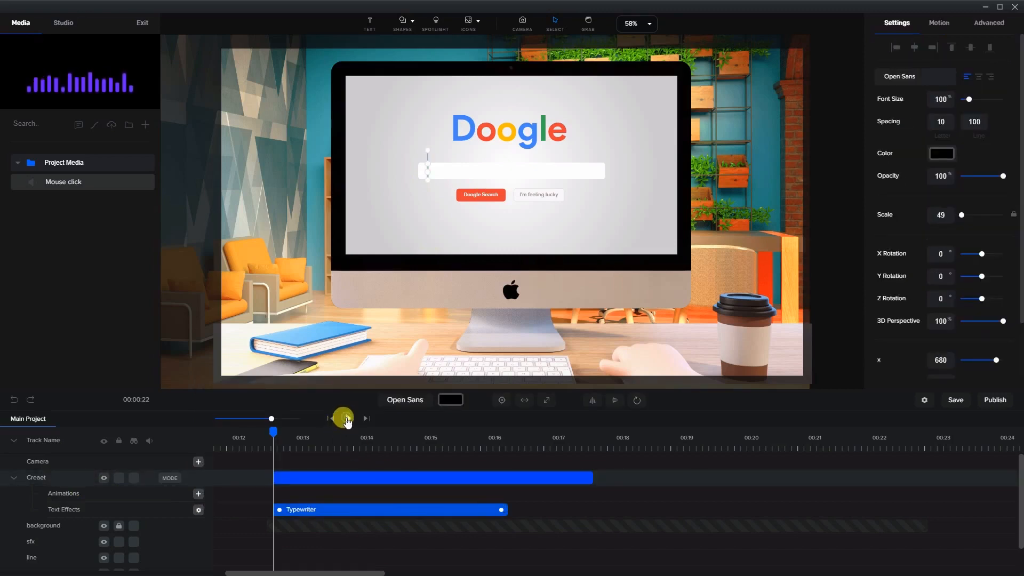
{"action": "left_click", "coordinate": [347, 419]}
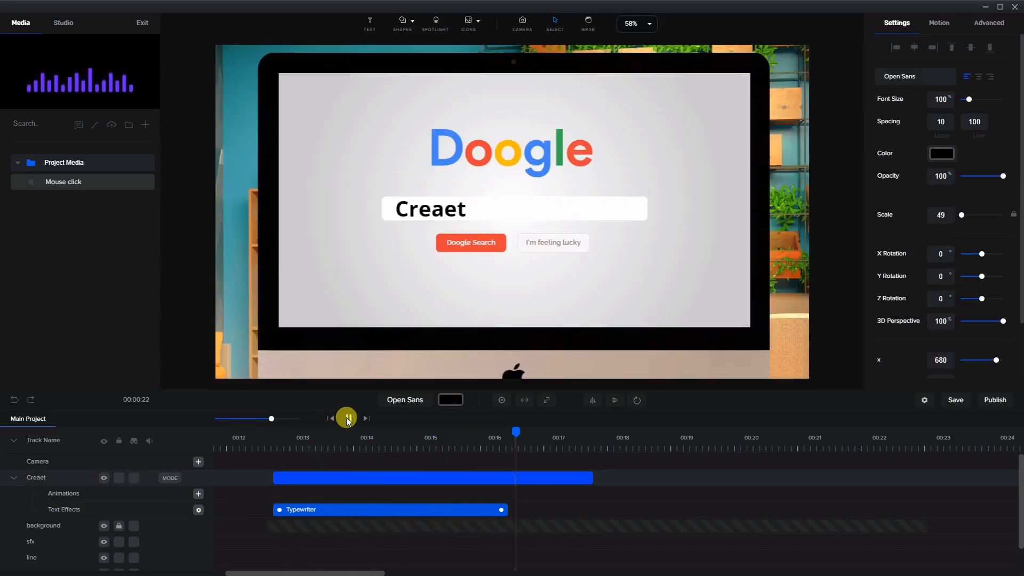
{"action": "left_click", "coordinate": [347, 418]}
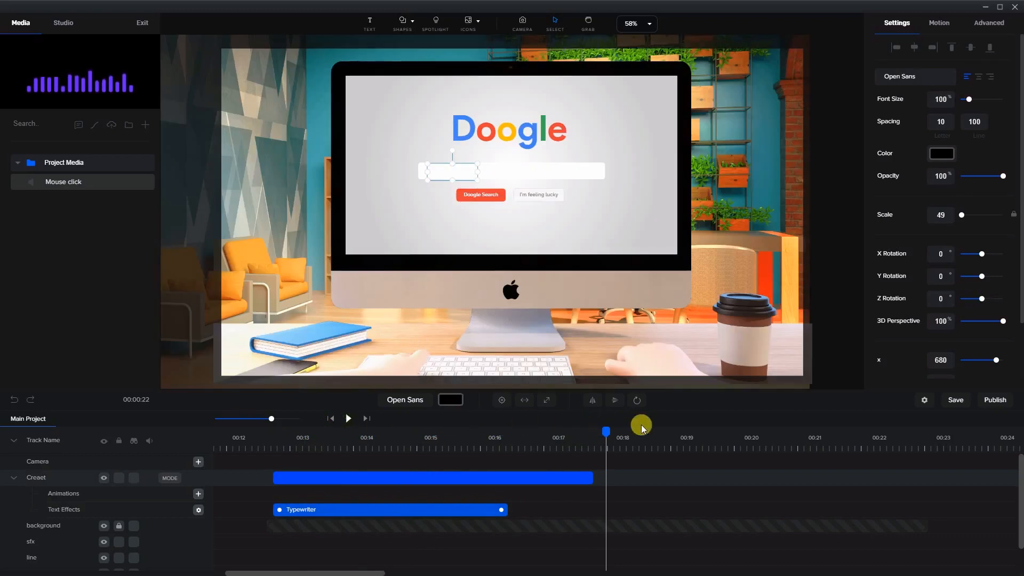
Shorten the typewriter effect and the text clip so the clip ends at about 00:16.5
{"action": "left_click_drag", "start_coordinate": [604, 430], "coordinate": [471, 510]}
{"action": "left_click", "coordinate": [585, 477]}
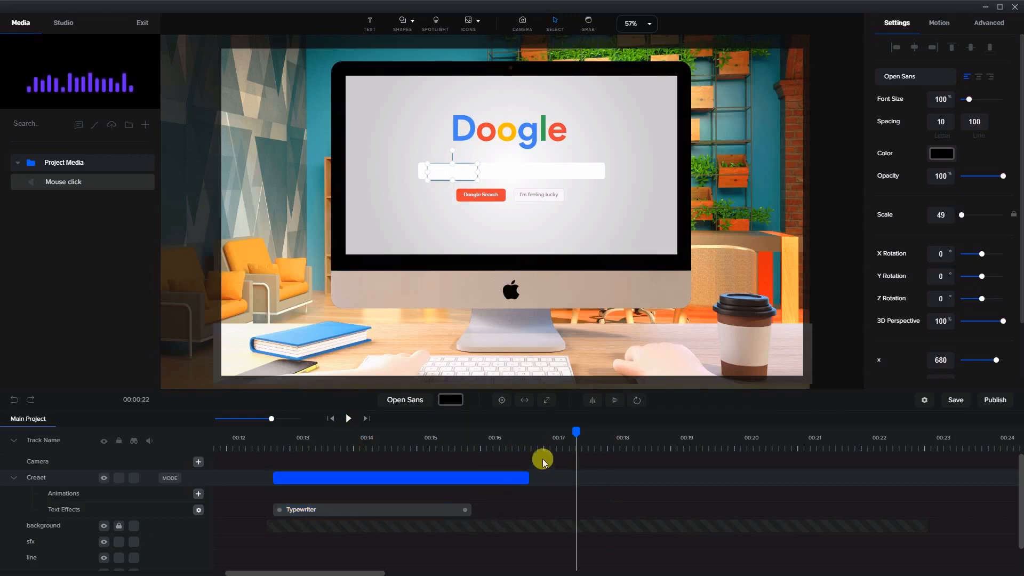
{"action": "left_click", "coordinate": [508, 480]}
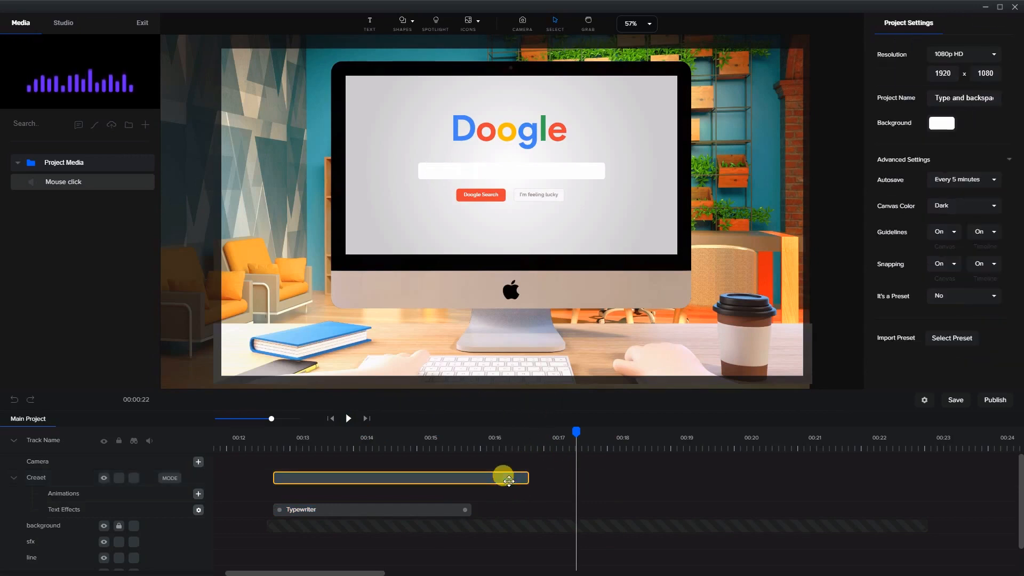
{"action": "left_click", "coordinate": [508, 440]}
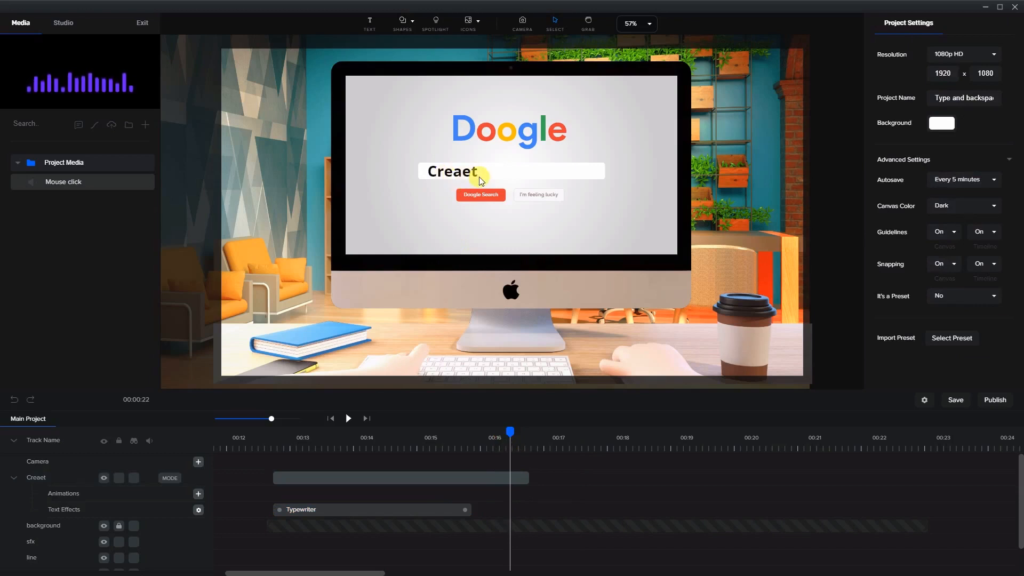
Duplicate the Creaet text clip onto a new track and move the copy later in the timeline
{"action": "left_click", "coordinate": [488, 473]}
{"action": "right_click", "coordinate": [487, 479]}
{"action": "left_click", "coordinate": [495, 488]}
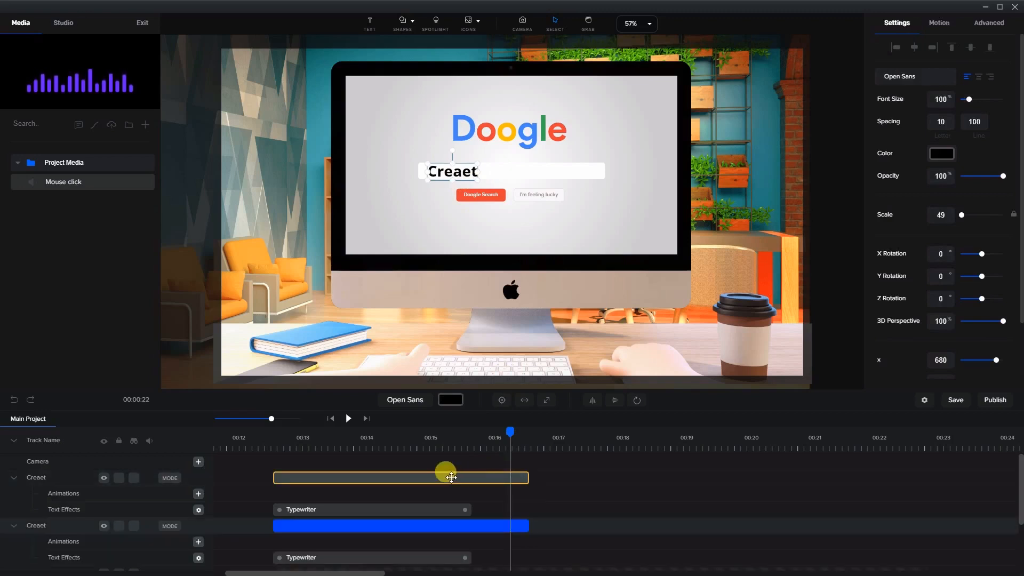
{"action": "left_click_drag", "start_coordinate": [446, 475], "coordinate": [589, 483]}
Set the copy's text effect to None
{"action": "left_click", "coordinate": [555, 509]}
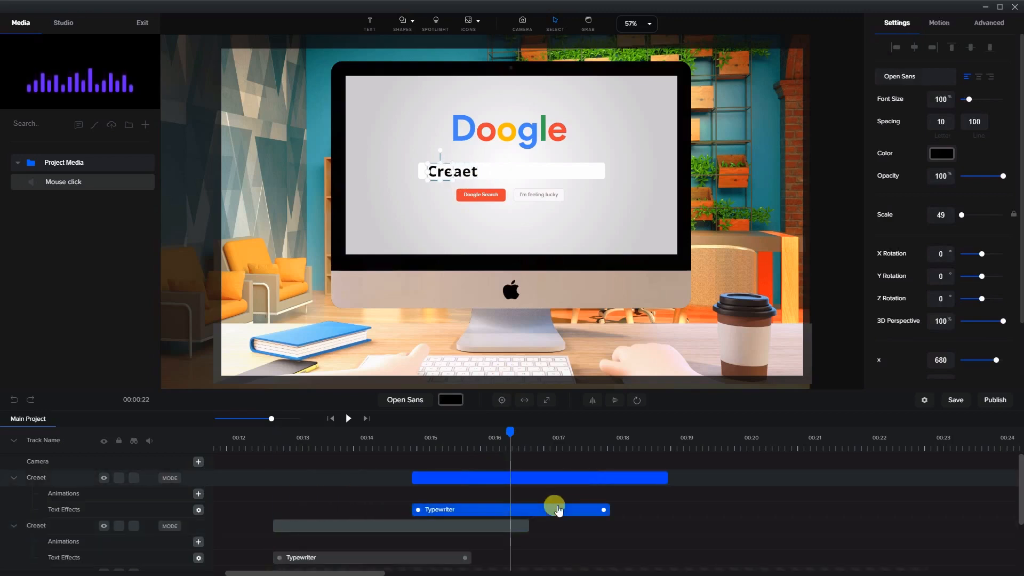
{"action": "left_click", "coordinate": [199, 510]}
{"action": "left_click", "coordinate": [268, 417]}
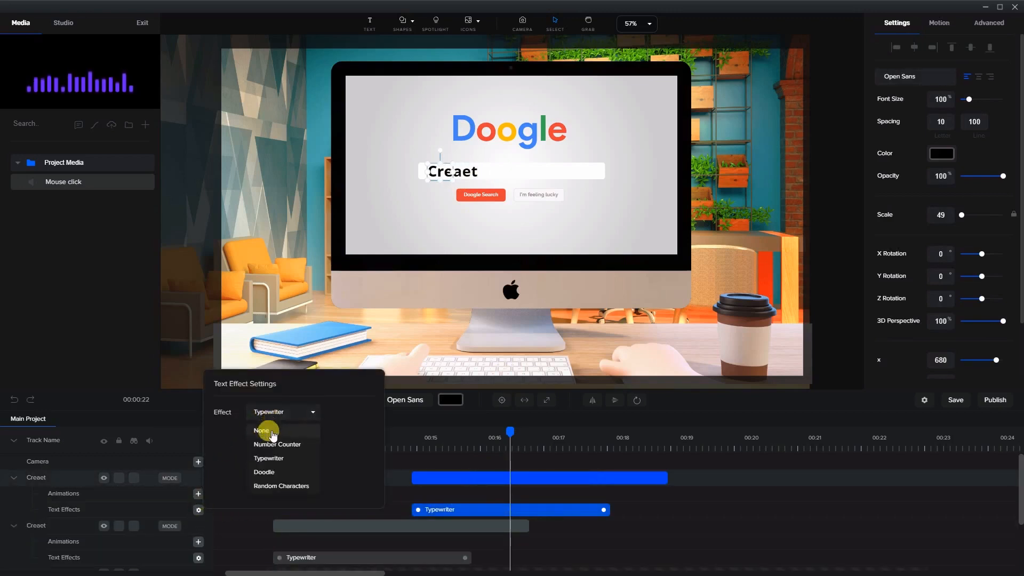
{"action": "left_click", "coordinate": [267, 427]}
Move the copy to start where the original ends and trim it to about one second long
{"action": "left_click", "coordinate": [430, 474]}
{"action": "left_click_drag", "start_coordinate": [430, 474], "coordinate": [547, 477]}
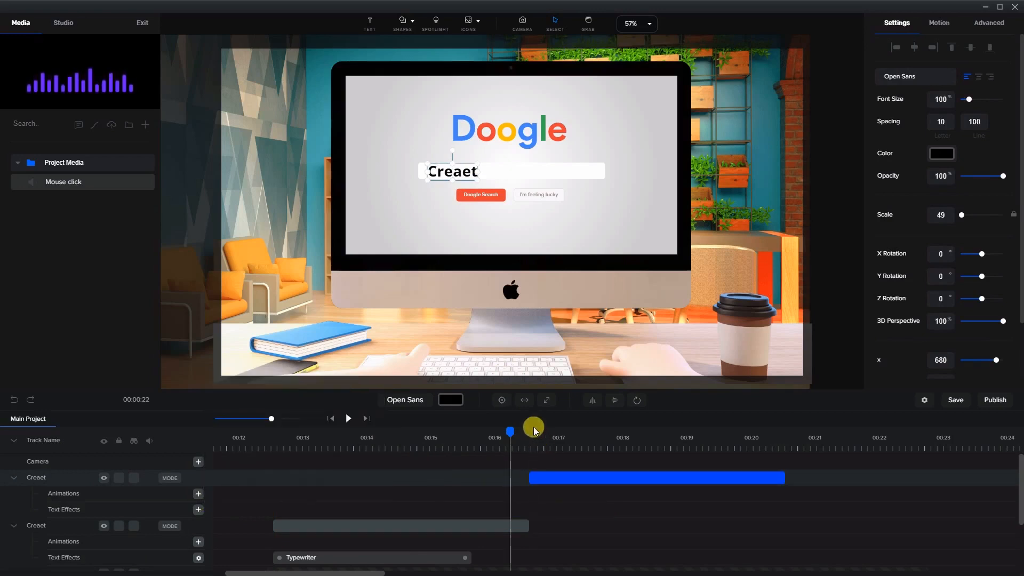
{"action": "left_click", "coordinate": [779, 478]}
{"action": "left_click_drag", "start_coordinate": [772, 479], "coordinate": [656, 478]}
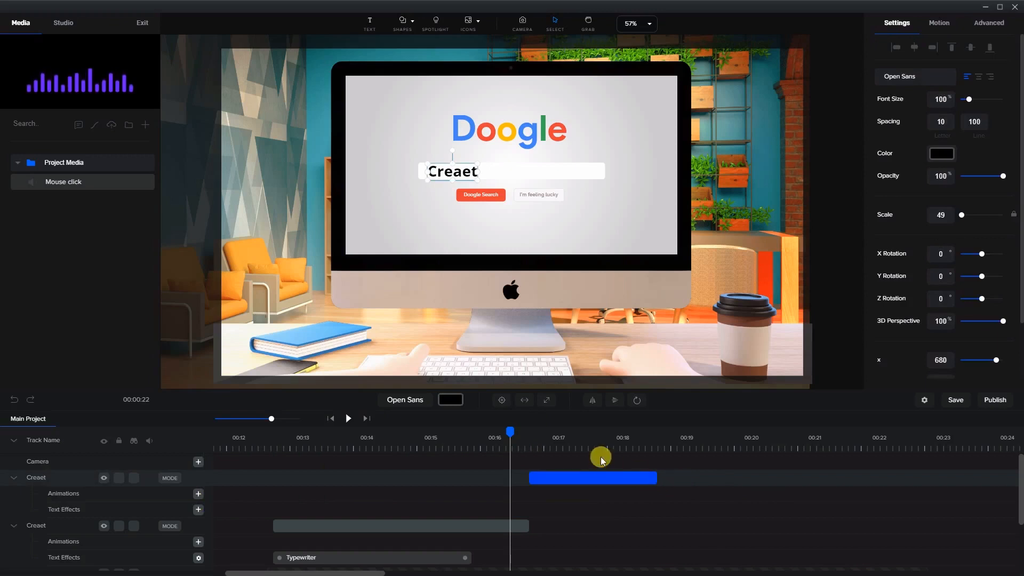
Change the copy's text to Creae and trim the clip slightly shorter
{"action": "left_click", "coordinate": [571, 438]}
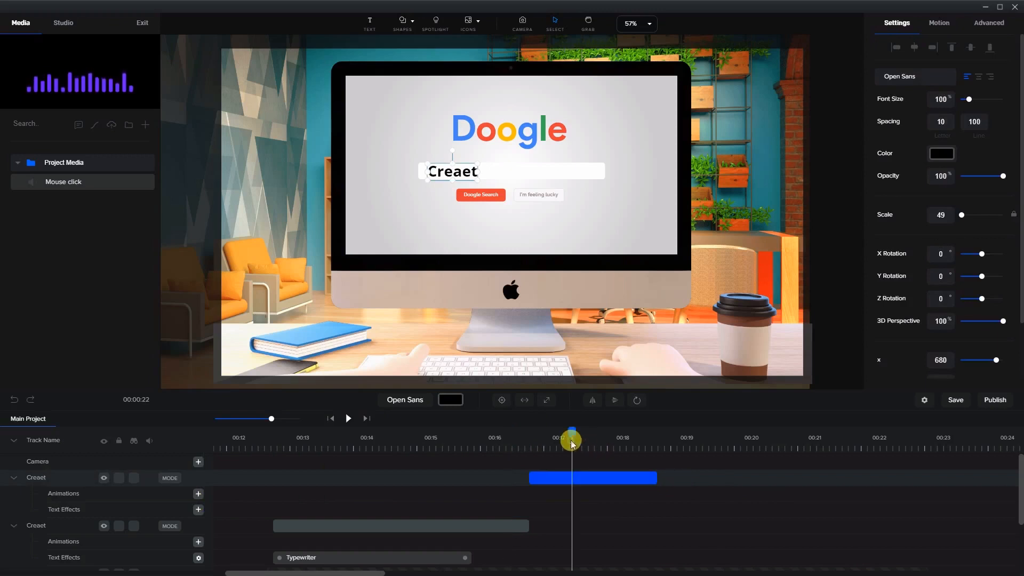
{"action": "double_click", "coordinate": [457, 176]}
{"action": "key", "text": "End"}
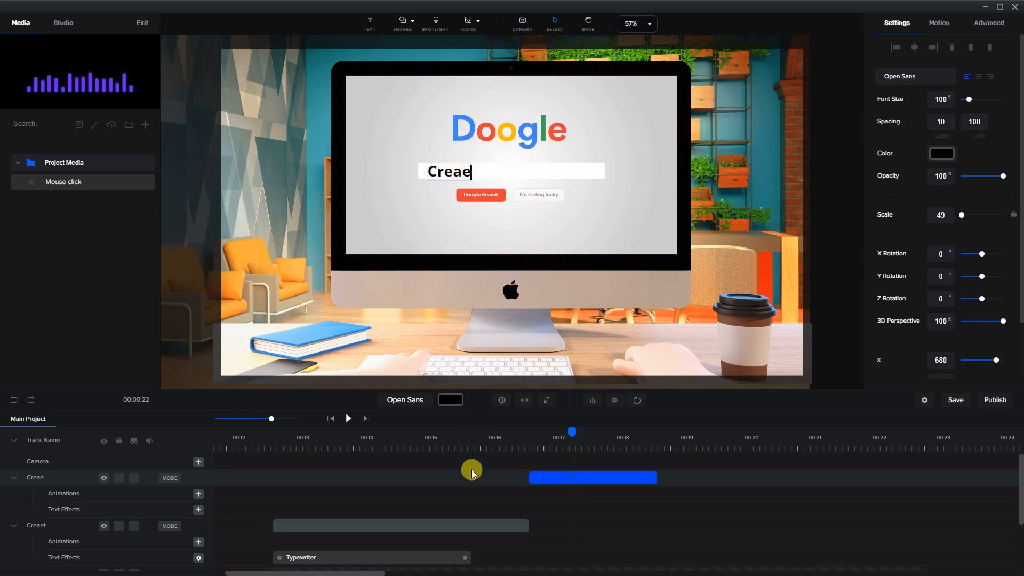
{"action": "left_click_drag", "start_coordinate": [492, 437], "coordinate": [584, 450]}
{"action": "left_click", "coordinate": [828, 244]}
{"action": "left_click_drag", "start_coordinate": [655, 476], "coordinate": [599, 473]}
Duplicate the Creae clip and change the new copy's text to Crea
{"action": "right_click", "coordinate": [571, 477]}
{"action": "left_click", "coordinate": [589, 487]}
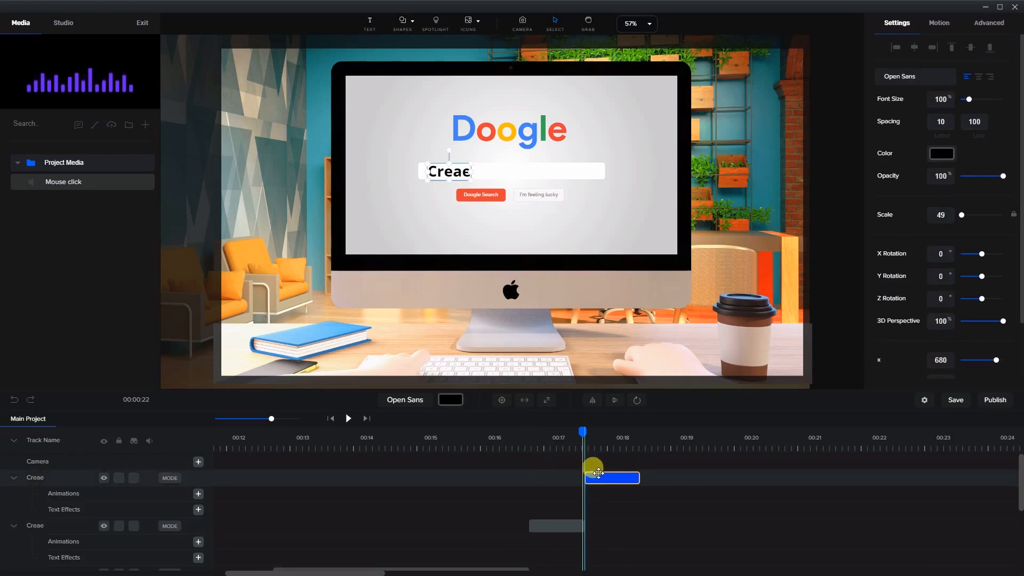
{"action": "double_click", "coordinate": [462, 175]}
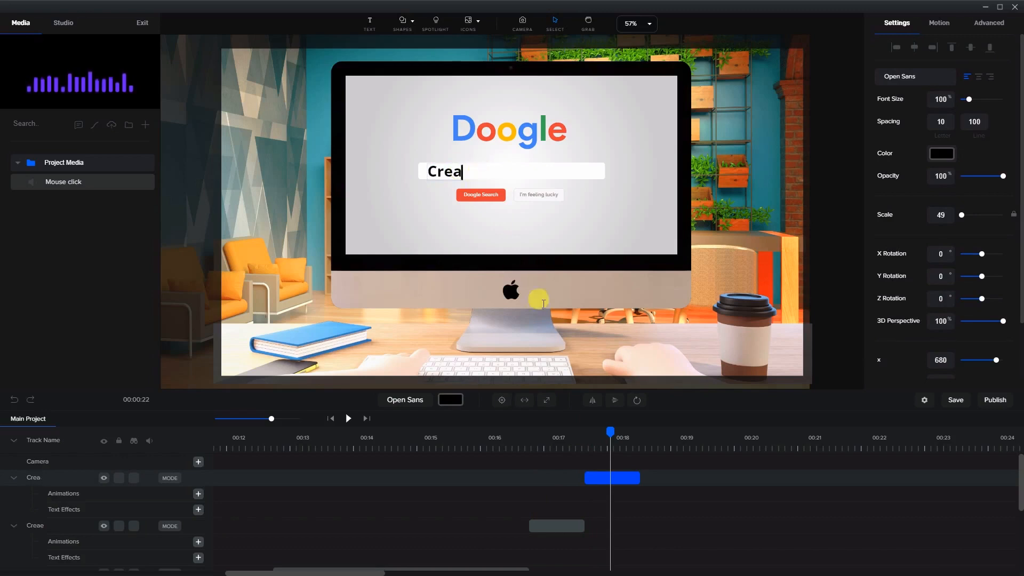
Duplicate the Crea clip, move the copy right after it, and change its text to Creat
{"action": "right_click", "coordinate": [632, 481]}
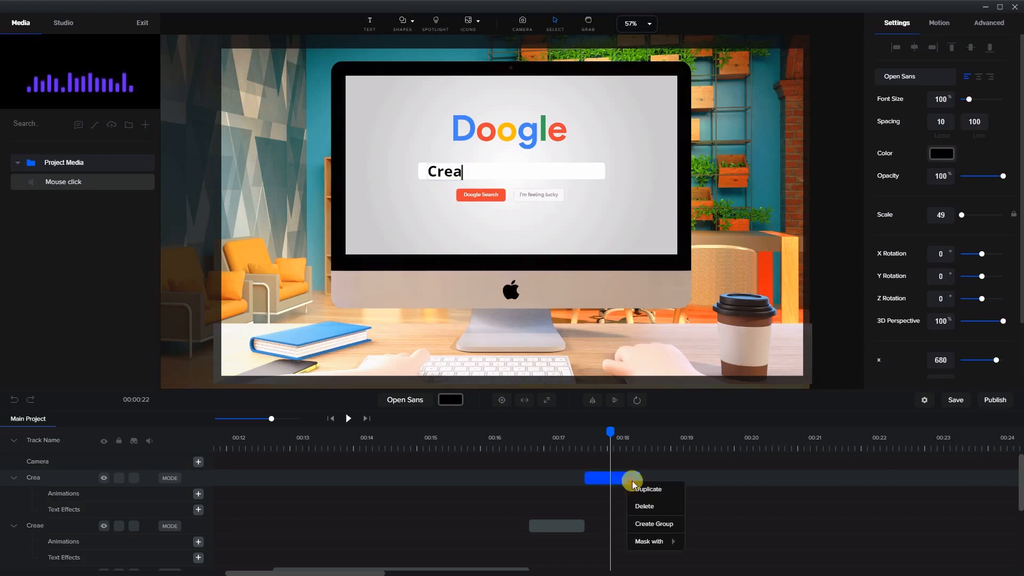
{"action": "left_click", "coordinate": [643, 490]}
{"action": "left_click_drag", "start_coordinate": [621, 475], "coordinate": [673, 468]}
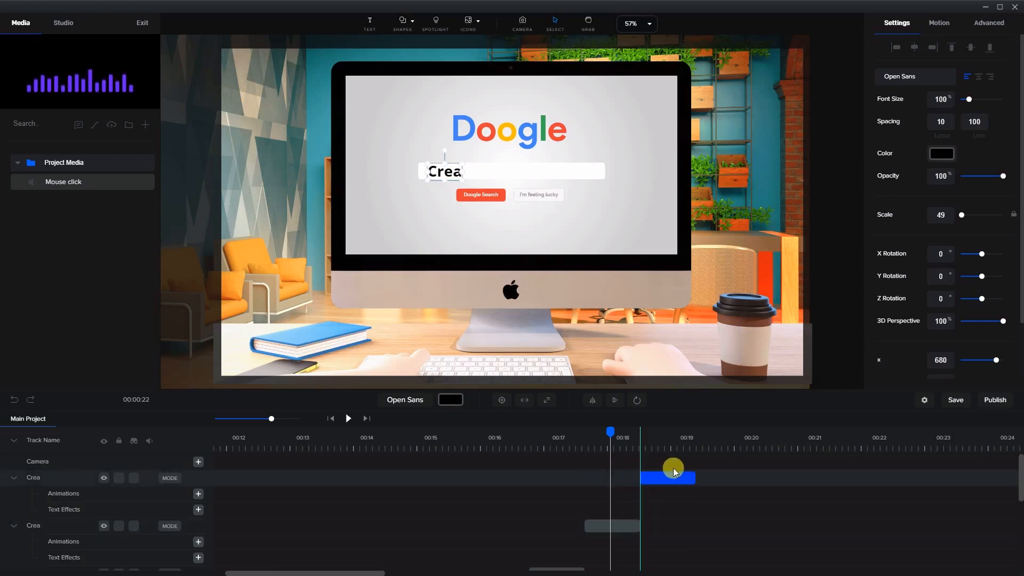
{"action": "left_click", "coordinate": [671, 436]}
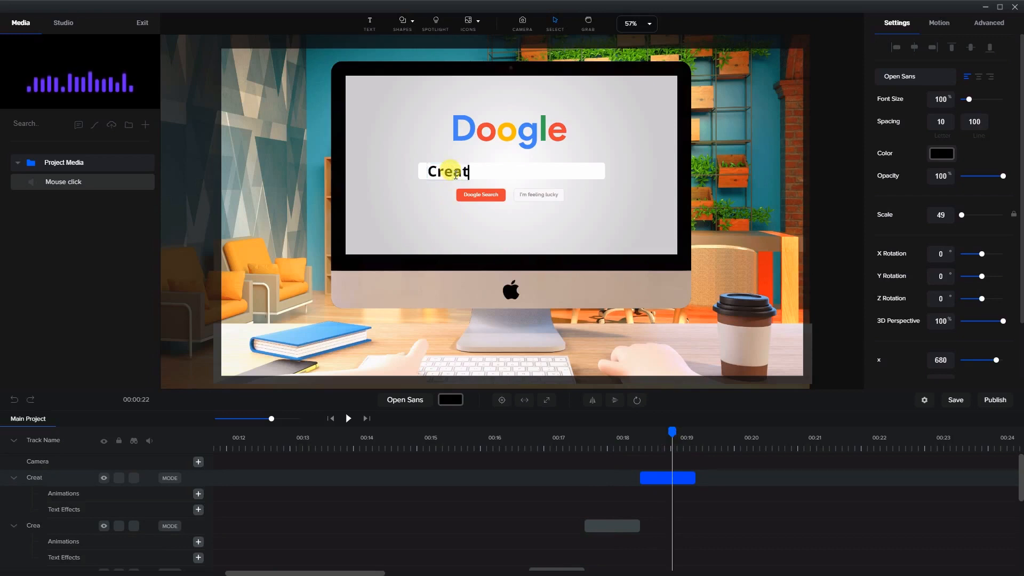
Duplicate the Creat clip, move the copy right after it, and change its text to Create
{"action": "right_click", "coordinate": [673, 476]}
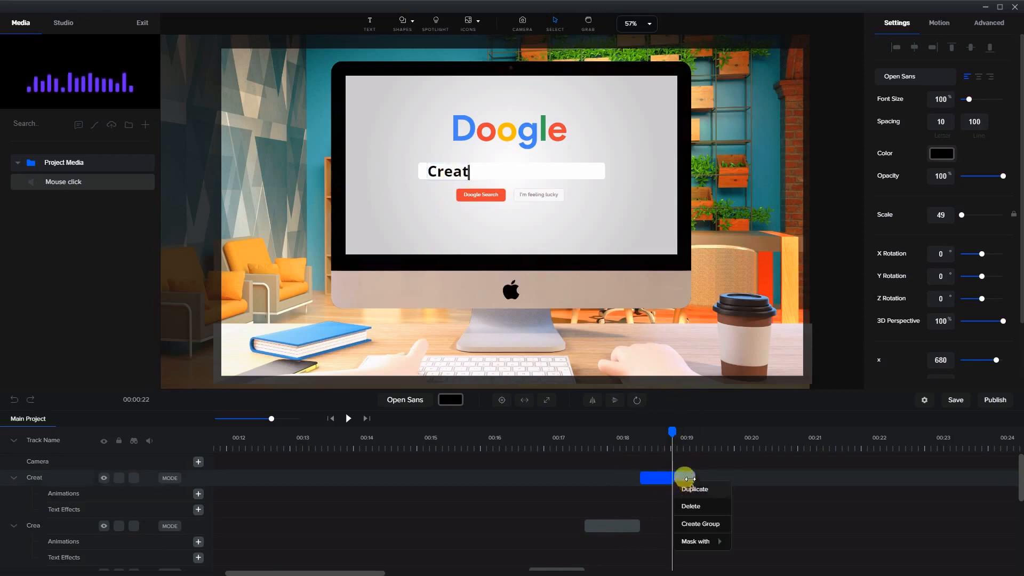
{"action": "left_click", "coordinate": [694, 489]}
{"action": "left_click_drag", "start_coordinate": [672, 473], "coordinate": [727, 475]}
{"action": "left_click", "coordinate": [724, 440]}
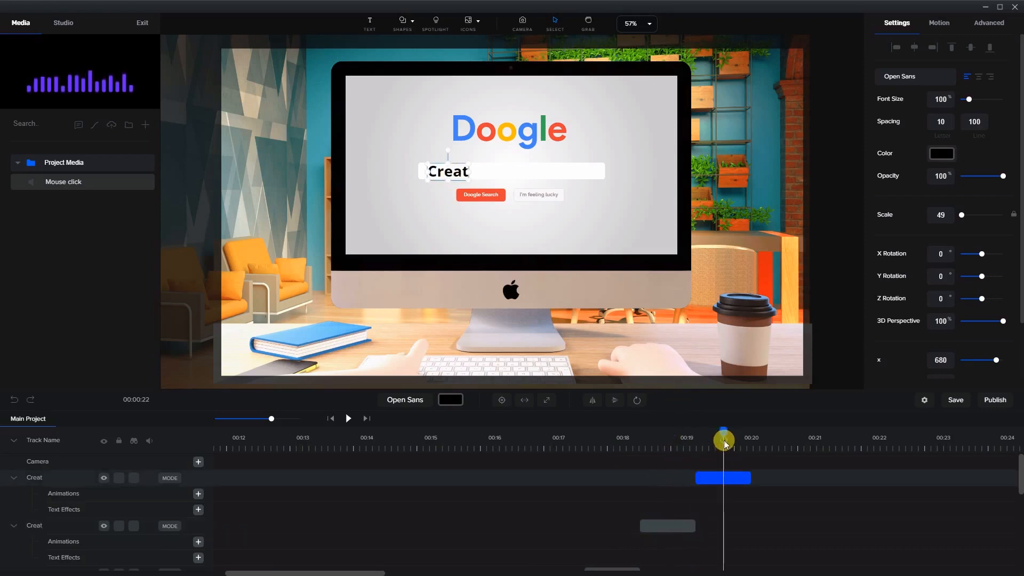
{"action": "left_click", "coordinate": [478, 200]}
{"action": "left_click", "coordinate": [474, 167]}
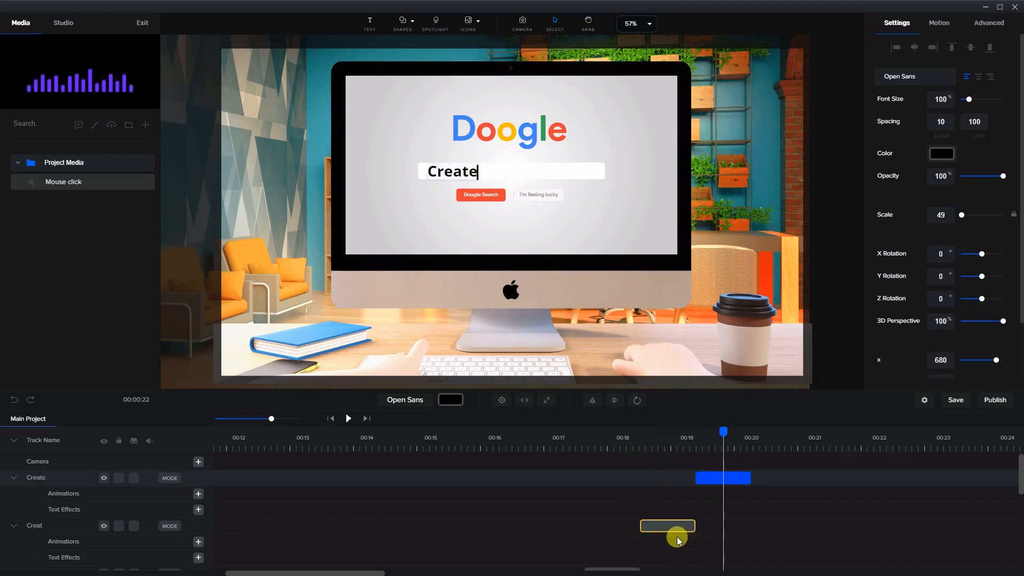
Extend the final Create clip to about 00:22.8 and return the playhead near the start
{"action": "left_click_drag", "start_coordinate": [750, 478], "coordinate": [928, 473]}
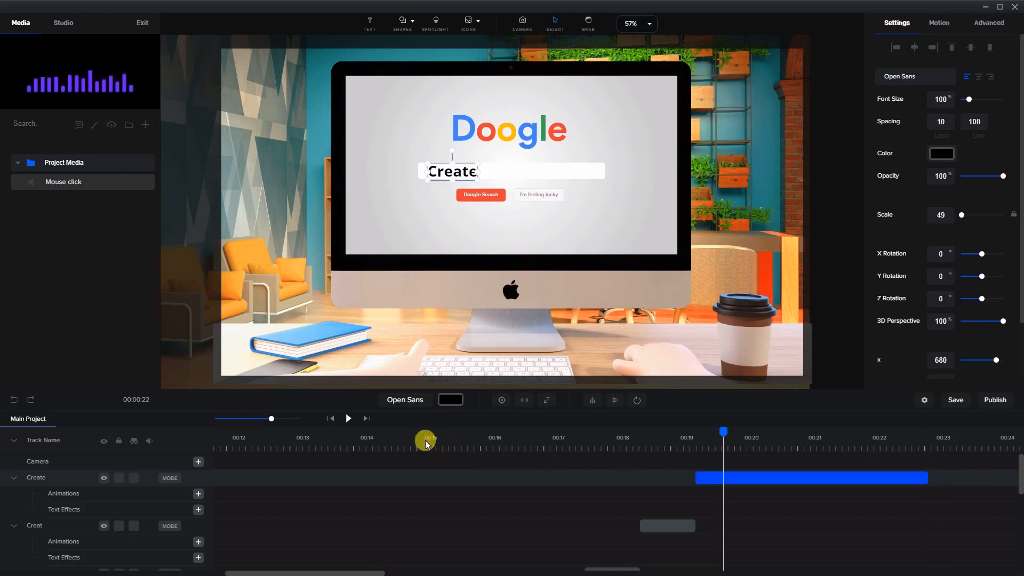
{"action": "scroll", "coordinate": [432, 459], "scroll_direction": "down", "scroll_amount": 3}
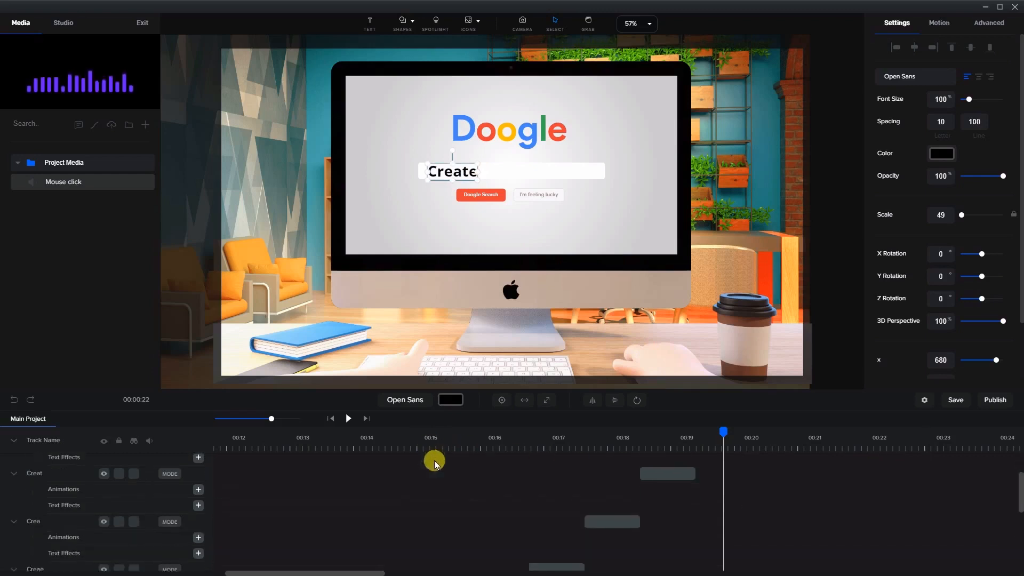
{"action": "left_click", "coordinate": [286, 445]}
{"action": "left_click_drag", "start_coordinate": [286, 434], "coordinate": [278, 432]}
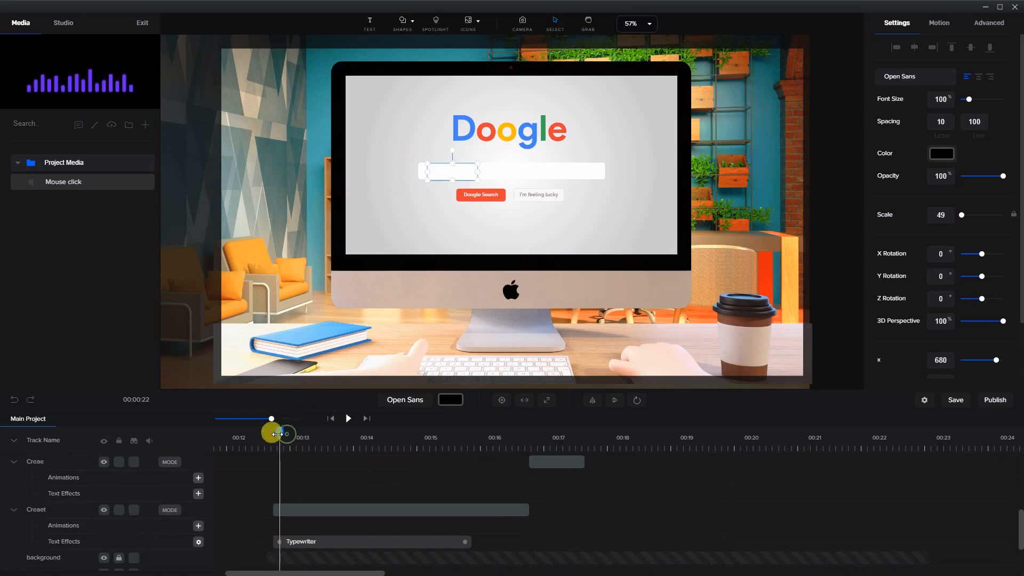
Play back the typing animation to preview it, then return the playhead near the start
{"action": "left_click", "coordinate": [347, 418]}
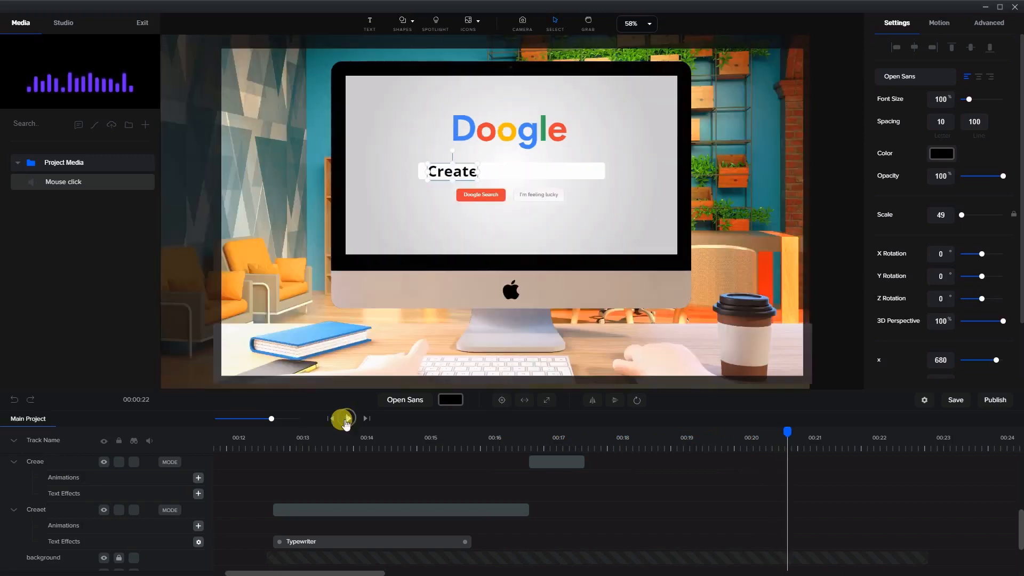
{"action": "left_click", "coordinate": [348, 419]}
{"action": "left_click", "coordinate": [248, 441]}
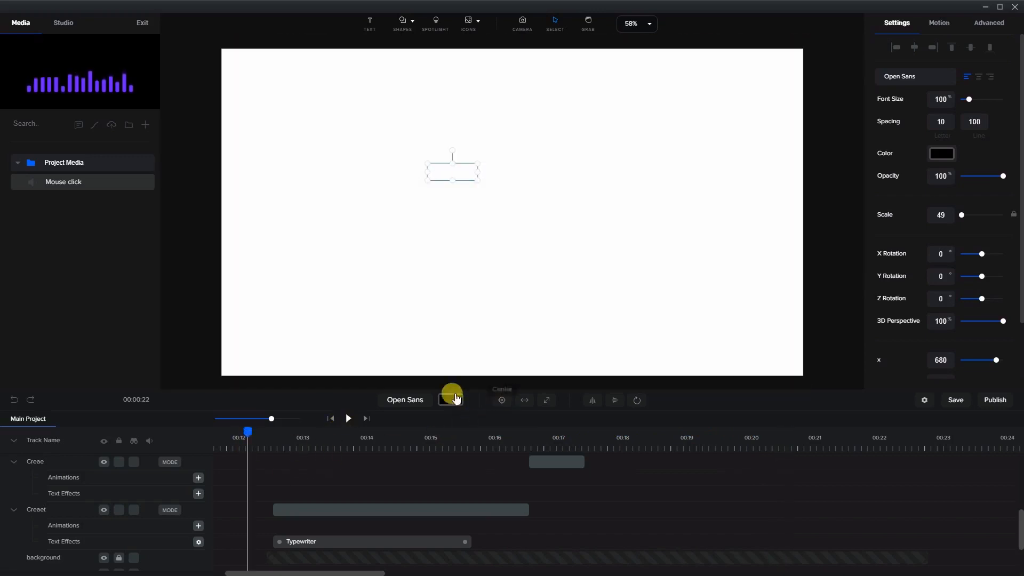
Resize the camera frame so it covers the whole canvas and leave camera mode
{"action": "left_click", "coordinate": [522, 24]}
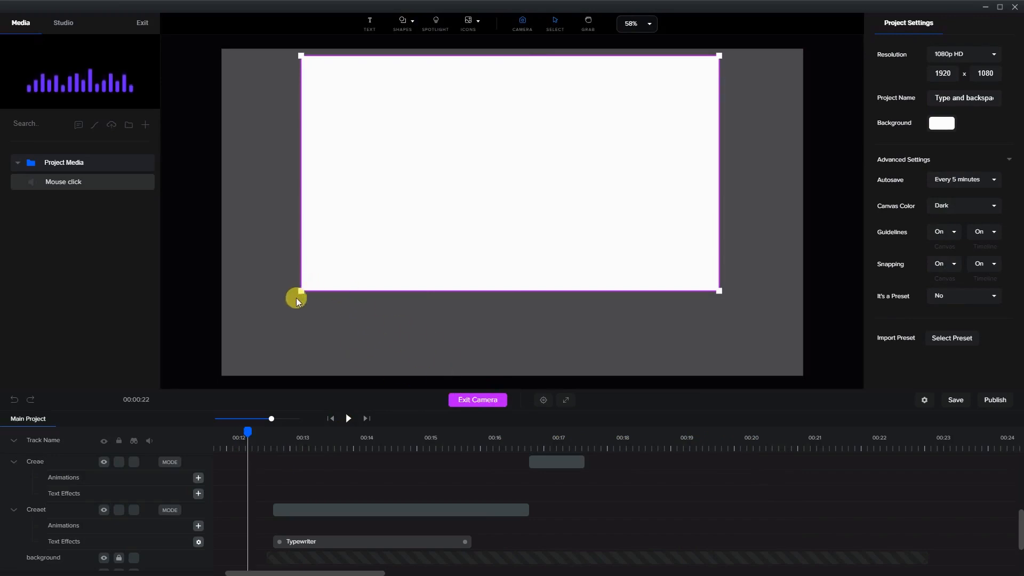
{"action": "left_click_drag", "start_coordinate": [300, 291], "coordinate": [223, 335]}
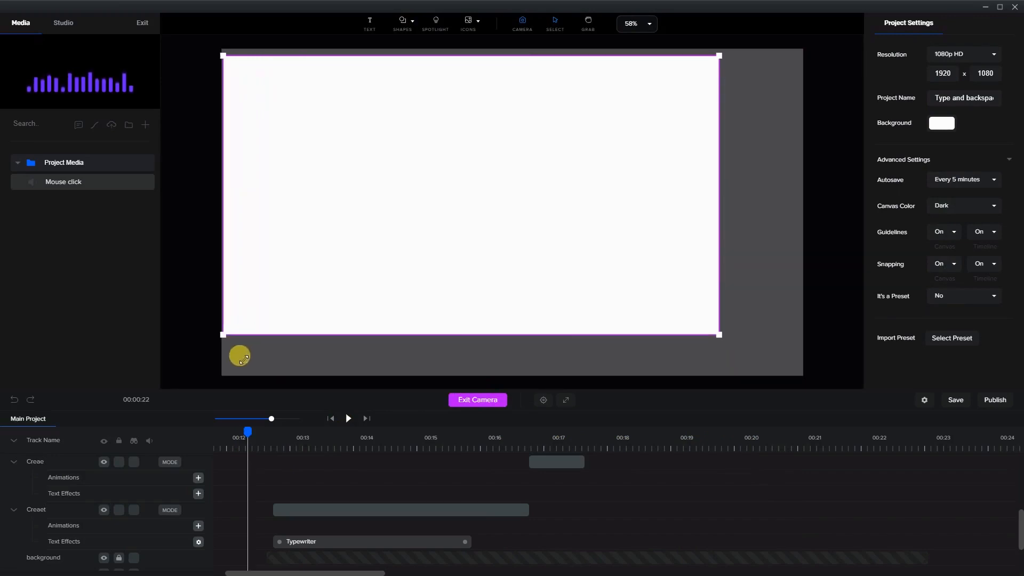
{"action": "left_click_drag", "start_coordinate": [718, 333], "coordinate": [619, 254]}
{"action": "left_click_drag", "start_coordinate": [718, 326], "coordinate": [804, 377]}
{"action": "left_click", "coordinate": [465, 401]}
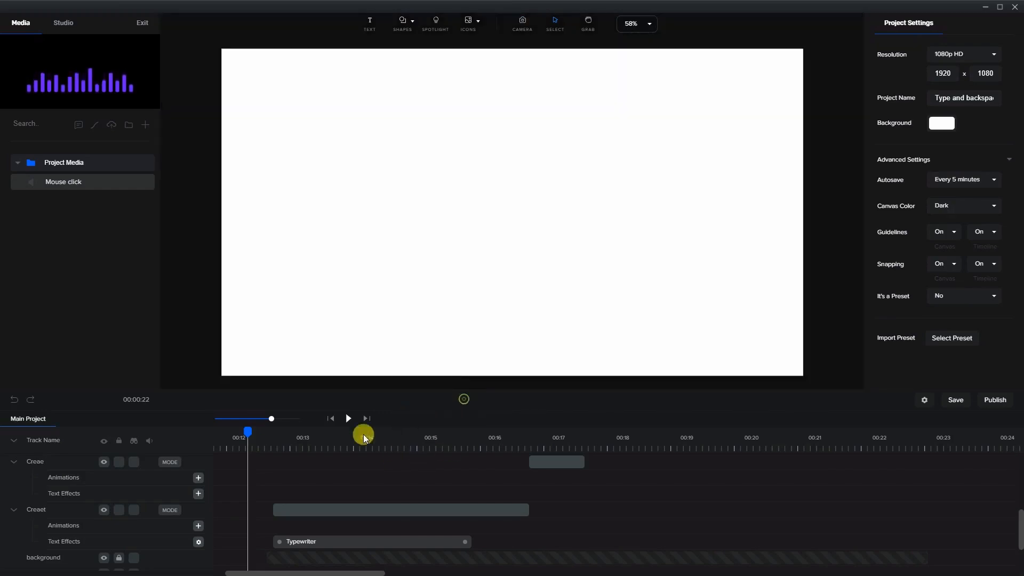
Select all the typing text clips, group them, and name the group text
{"action": "left_click", "coordinate": [364, 450]}
{"action": "left_click", "coordinate": [358, 430]}
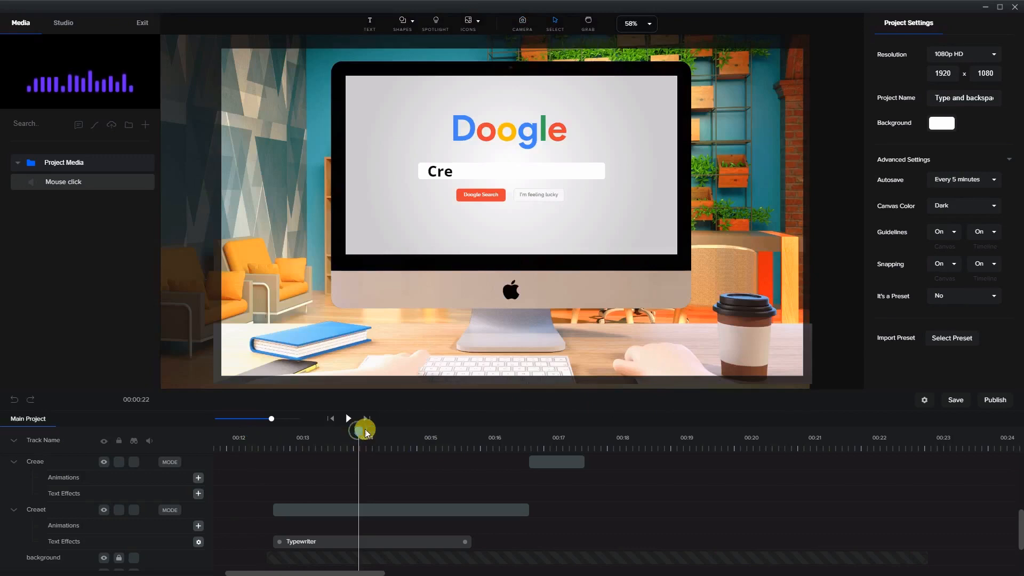
{"action": "left_click", "coordinate": [558, 440]}
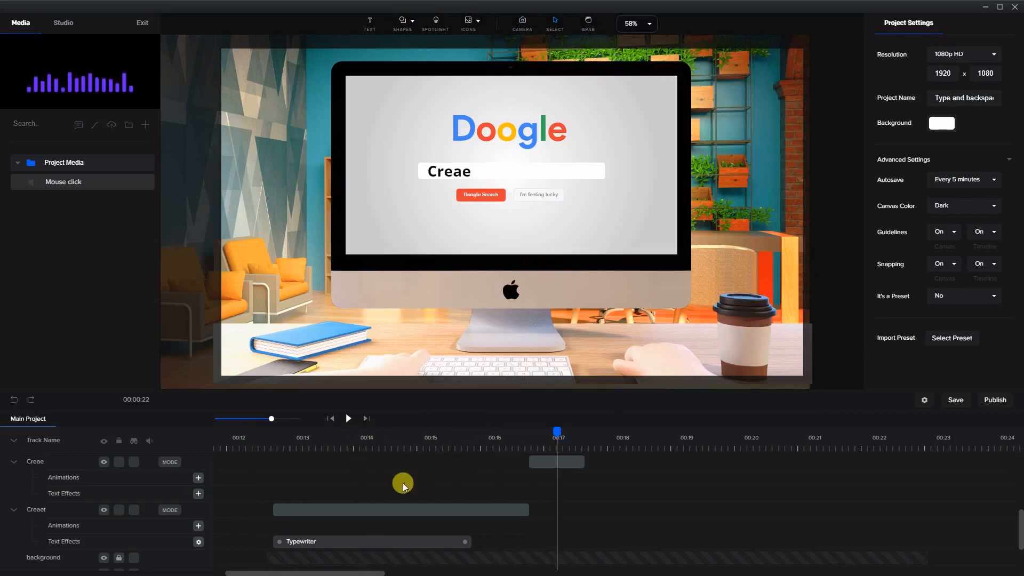
{"action": "left_click", "coordinate": [376, 505]}
{"action": "left_click", "coordinate": [376, 505]}
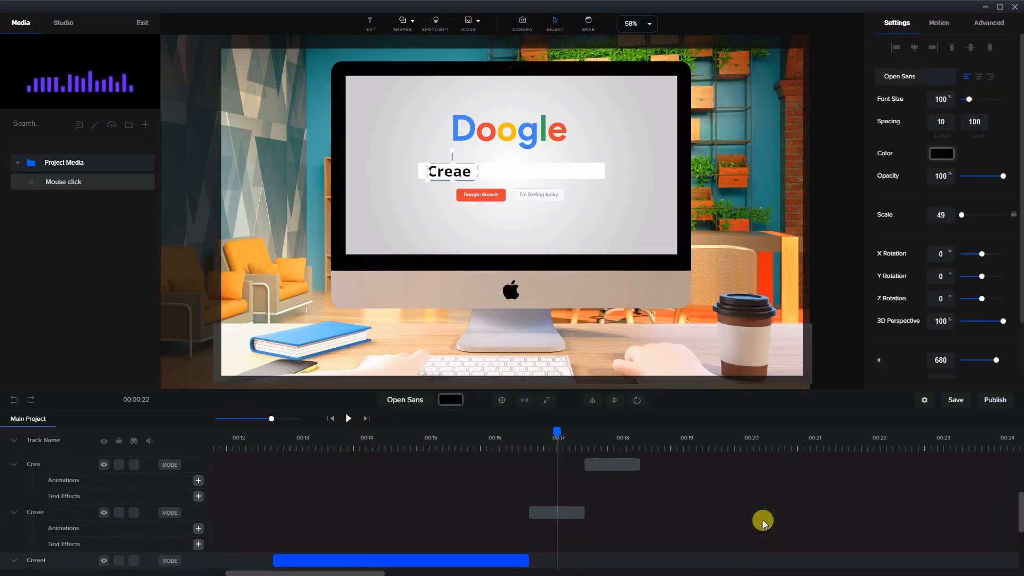
{"action": "scroll", "coordinate": [786, 539], "scroll_direction": "up", "scroll_amount": 5}
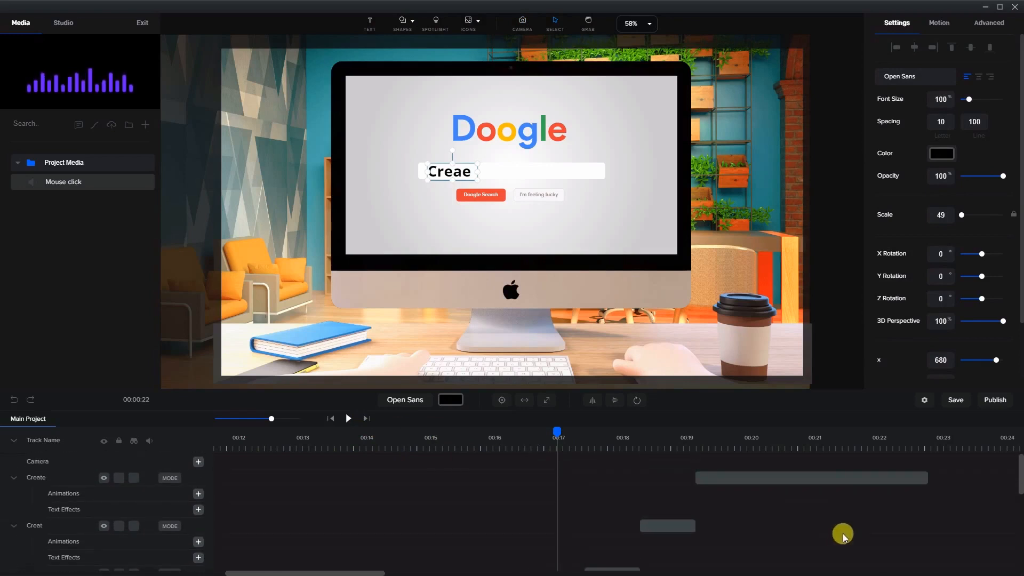
{"action": "left_click", "coordinate": [811, 477]}
{"action": "right_click", "coordinate": [811, 477]}
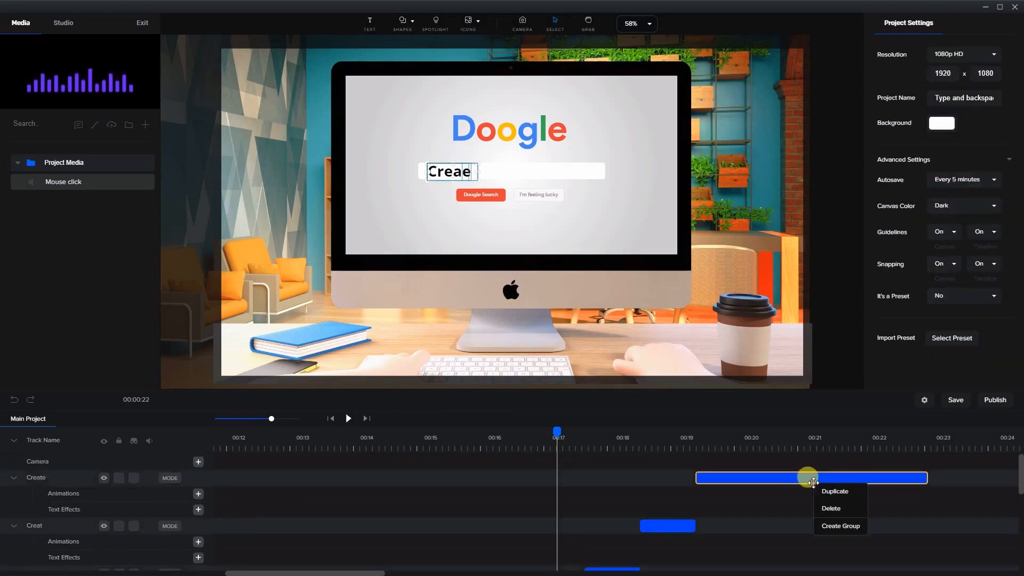
{"action": "left_click", "coordinate": [832, 526]}
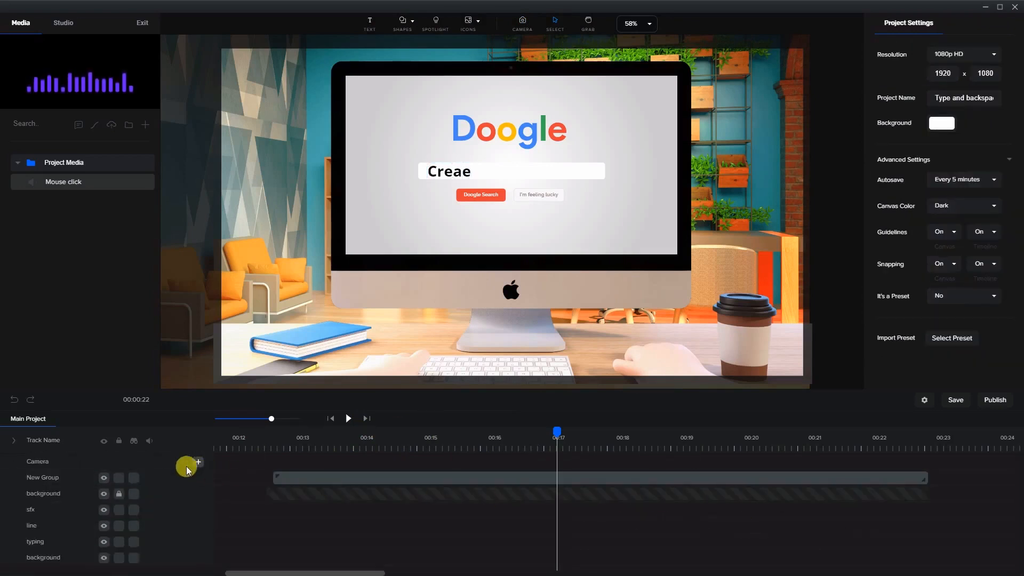
{"action": "double_click", "coordinate": [47, 478]}
{"action": "type", "text": "text"}
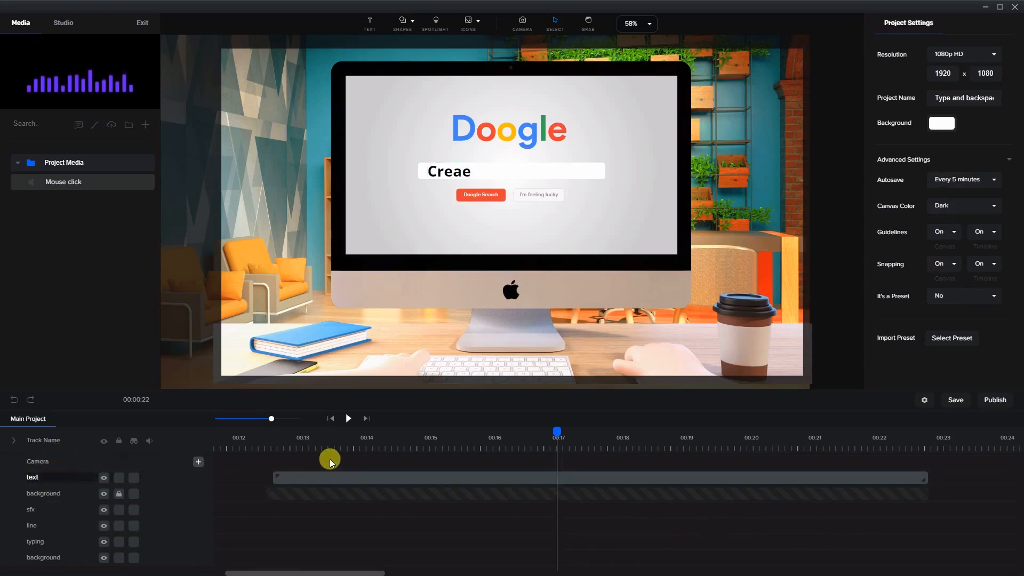
At the frame where C first appears, add a rectangle shape and colour it black
{"action": "left_click", "coordinate": [287, 443]}
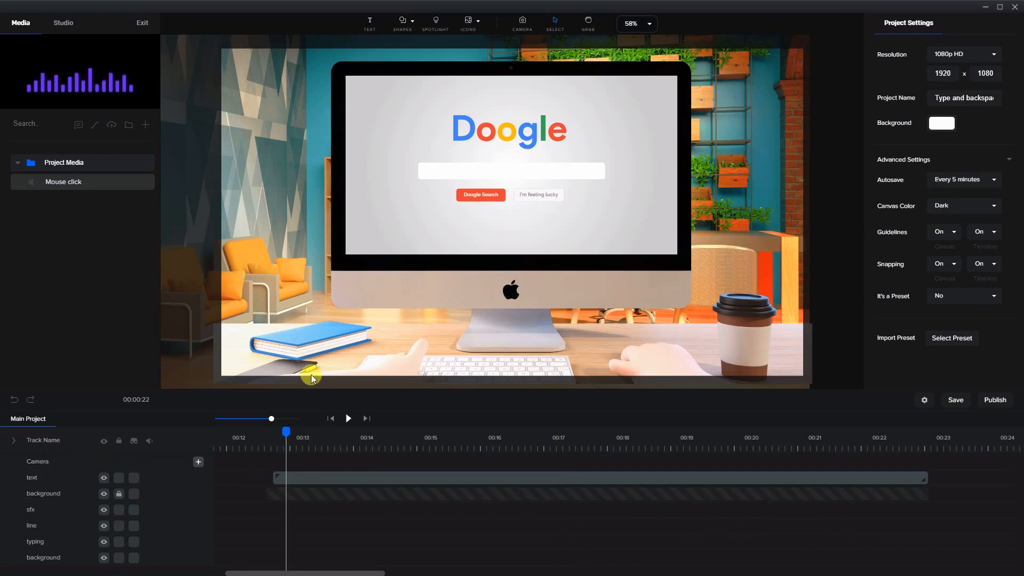
{"action": "left_click_drag", "start_coordinate": [286, 436], "coordinate": [307, 434]}
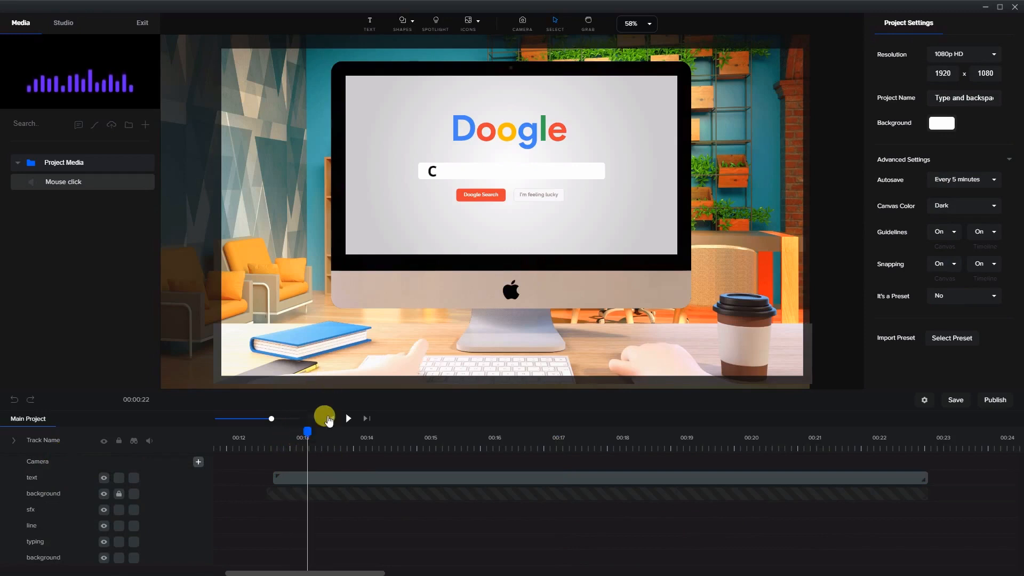
{"action": "scroll", "coordinate": [425, 173], "scroll_direction": "up", "scroll_amount": 3}
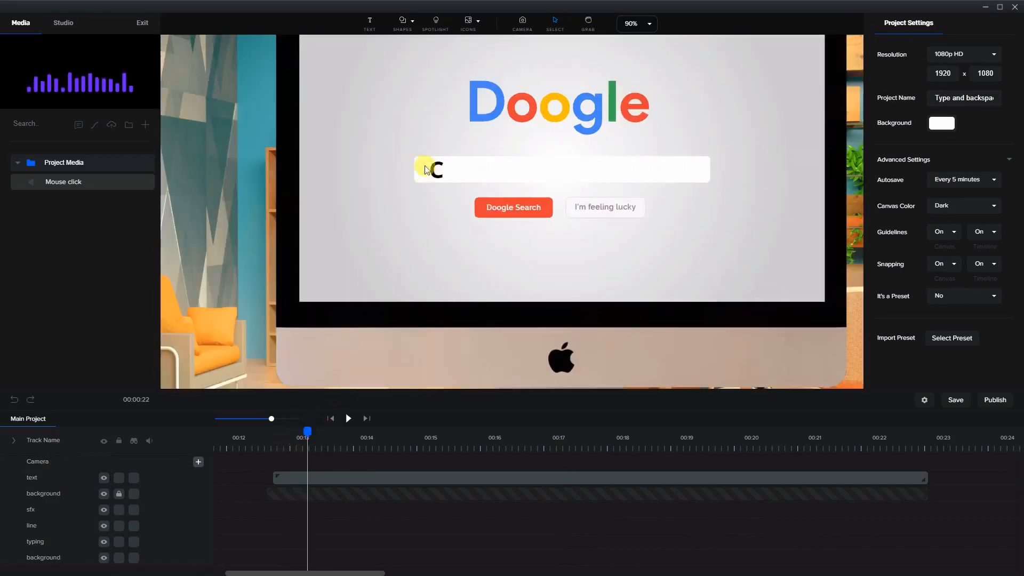
{"action": "left_click", "coordinate": [402, 24]}
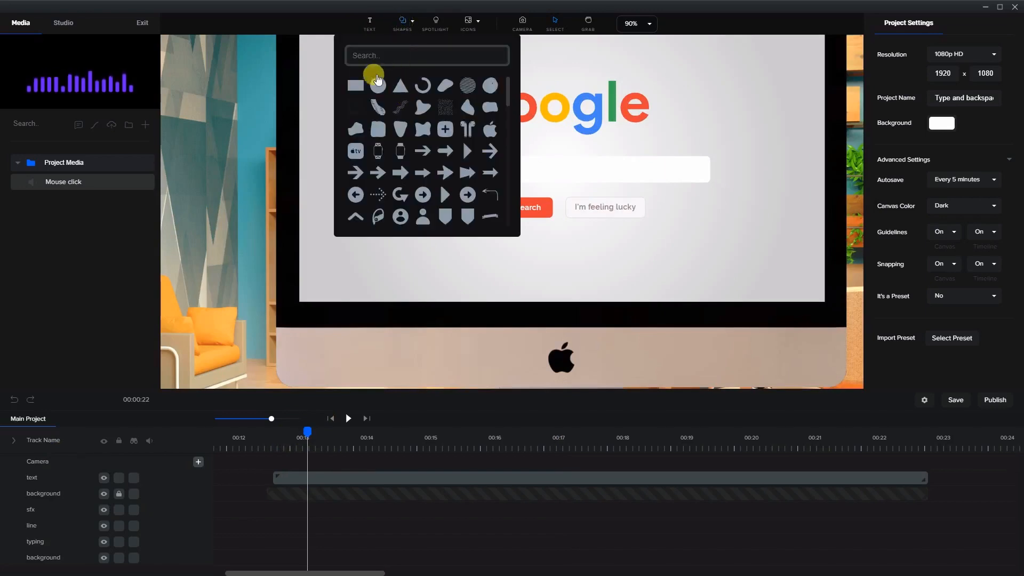
{"action": "left_click", "coordinate": [356, 85]}
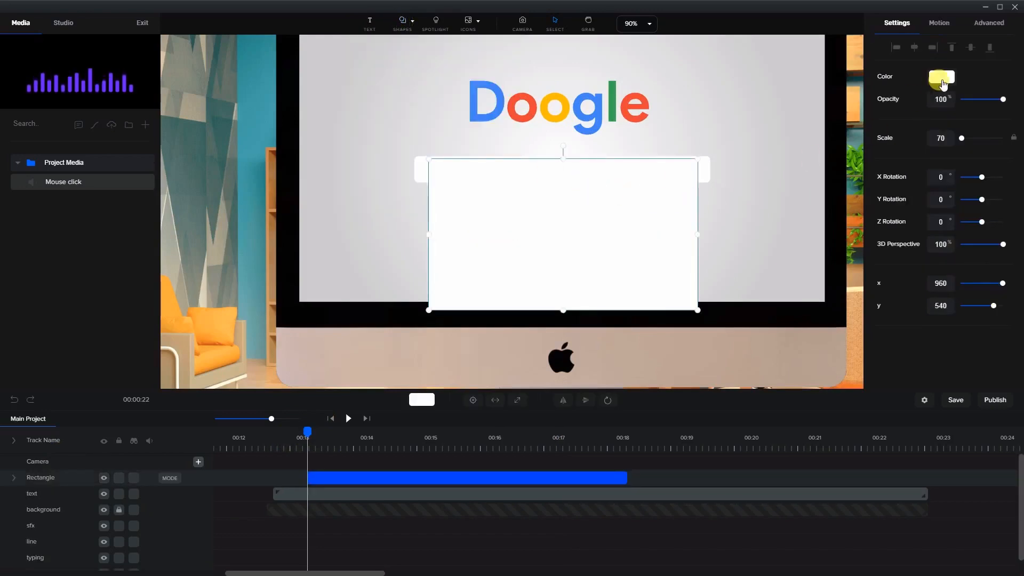
{"action": "left_click", "coordinate": [942, 77]}
{"action": "left_click", "coordinate": [911, 134]}
{"action": "left_click", "coordinate": [645, 261]}
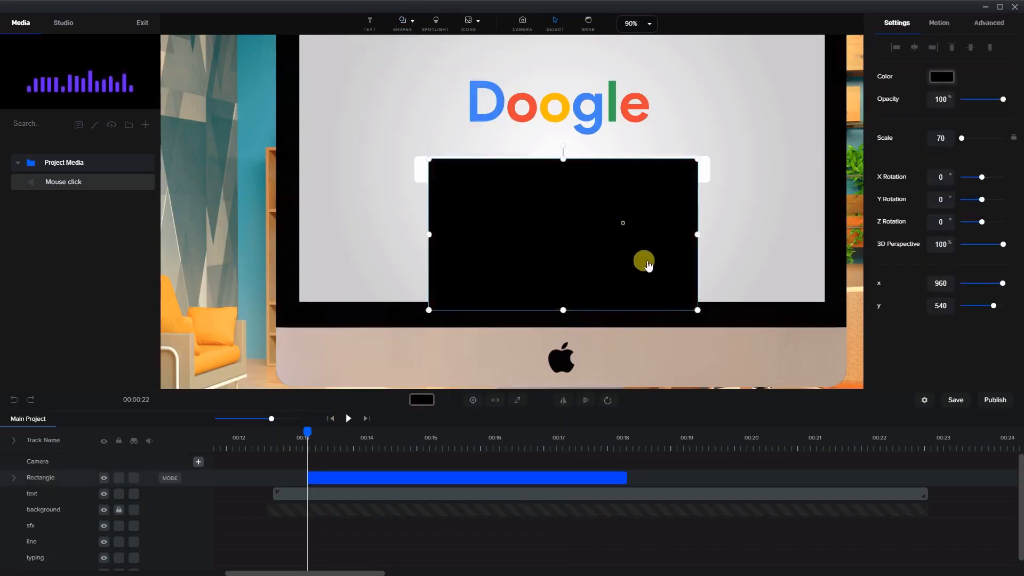
Shrink the rectangle into a thin text cursor and position it just before the C in the search bar
{"action": "left_click_drag", "start_coordinate": [696, 308], "coordinate": [424, 163]}
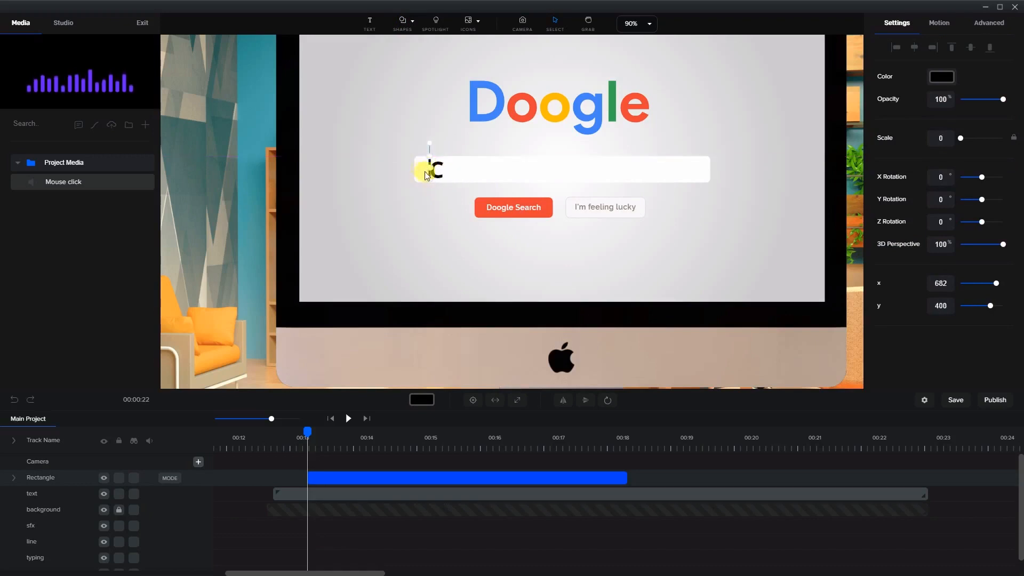
{"action": "scroll", "coordinate": [424, 165], "scroll_direction": "up", "scroll_amount": 3}
{"action": "left_click", "coordinate": [368, 149]}
{"action": "left_click", "coordinate": [431, 161]}
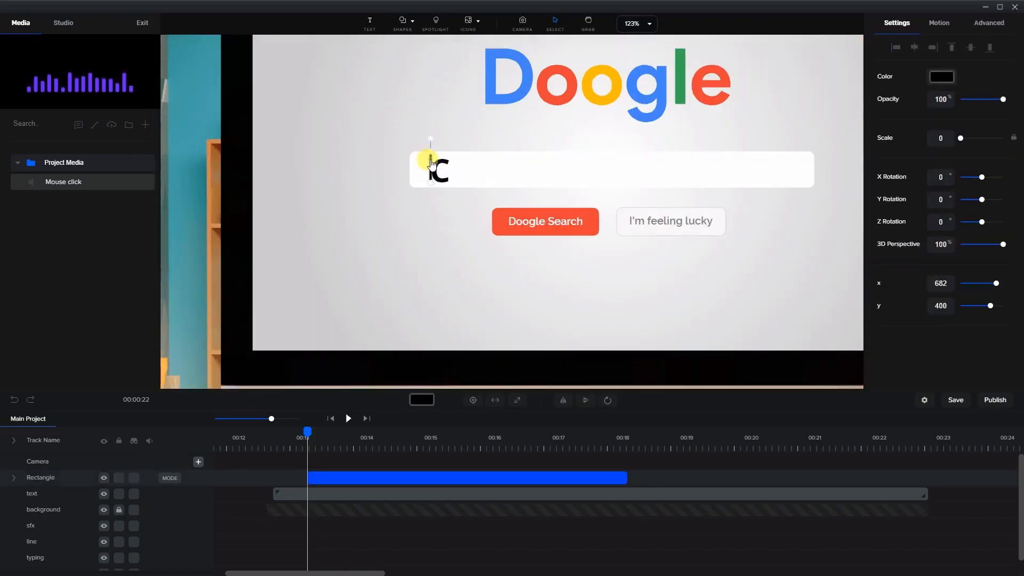
{"action": "key", "text": "Down"}
{"action": "key", "text": "Down"}
{"action": "key", "text": "Down"}
{"action": "key", "text": "Left"}
{"action": "key", "text": "Left"}
{"action": "key", "text": "Left"}
Move the cursor clip to start near 00:12.5 and shorten it to end about 00:12.8
{"action": "left_click", "coordinate": [322, 197]}
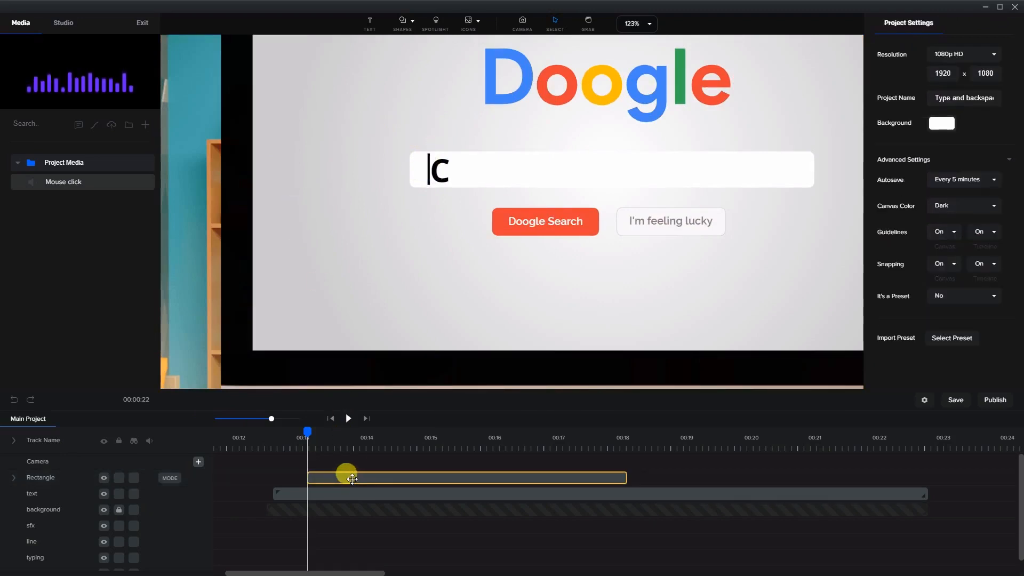
{"action": "mouse_move", "coordinate": [352, 478]}
{"action": "left_mouse_down"}
{"action": "mouse_move", "coordinate": [295, 472]}
{"action": "mouse_move", "coordinate": [333, 473]}
{"action": "left_mouse_up"}
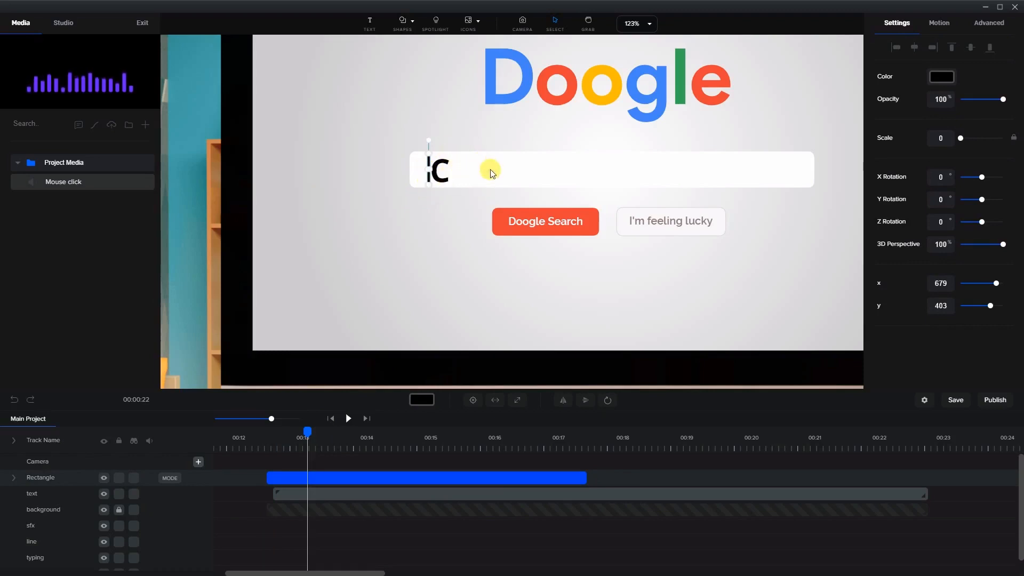
{"action": "mouse_move", "coordinate": [297, 430]}
{"action": "left_mouse_down"}
{"action": "mouse_move", "coordinate": [282, 435]}
{"action": "mouse_move", "coordinate": [289, 443]}
{"action": "left_mouse_up"}
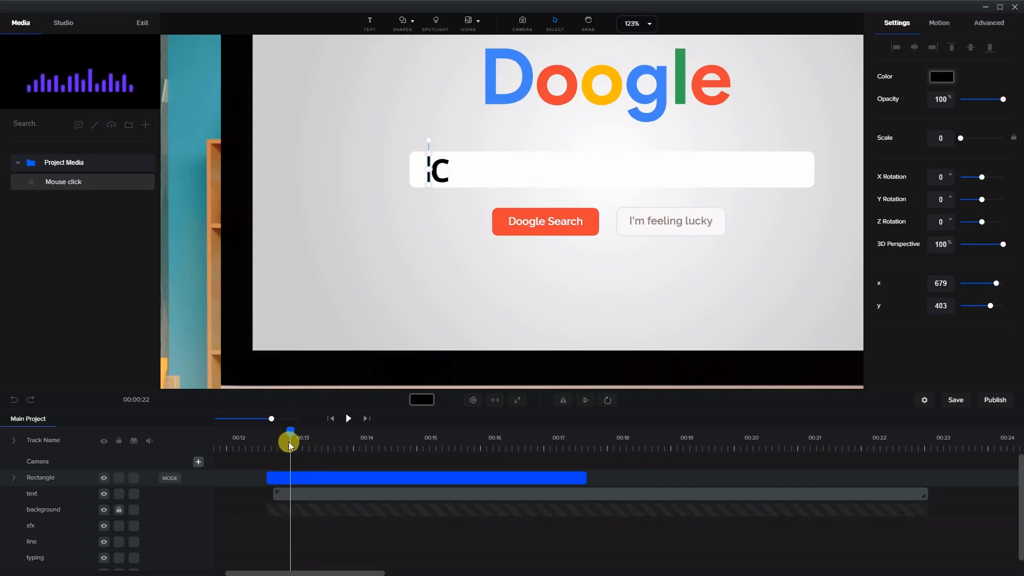
{"action": "left_click_drag", "start_coordinate": [585, 479], "coordinate": [291, 481]}
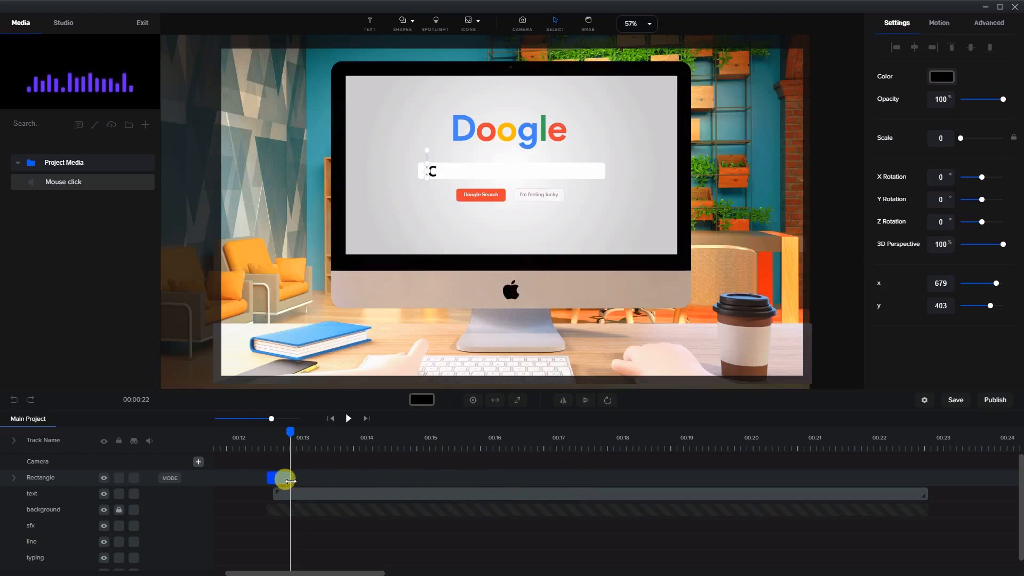
Duplicate the cursor clip, place the copy right after the first, and move its cursor just after the C
{"action": "right_click", "coordinate": [281, 476]}
{"action": "left_click", "coordinate": [300, 484]}
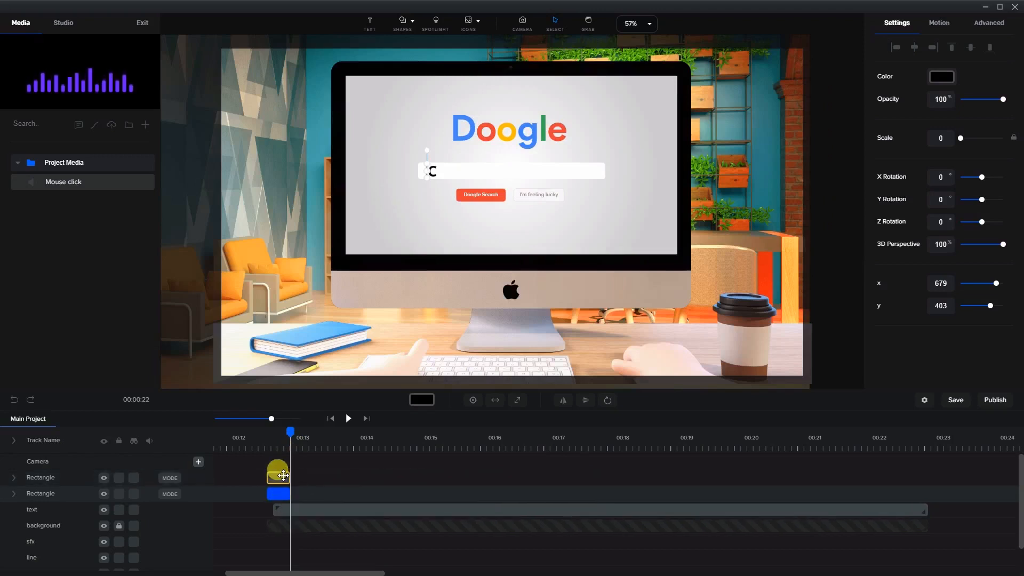
{"action": "left_click_drag", "start_coordinate": [283, 476], "coordinate": [303, 478]}
{"action": "left_click_drag", "start_coordinate": [290, 431], "coordinate": [300, 431]}
{"action": "scroll", "coordinate": [419, 182], "scroll_direction": "up", "scroll_amount": 5}
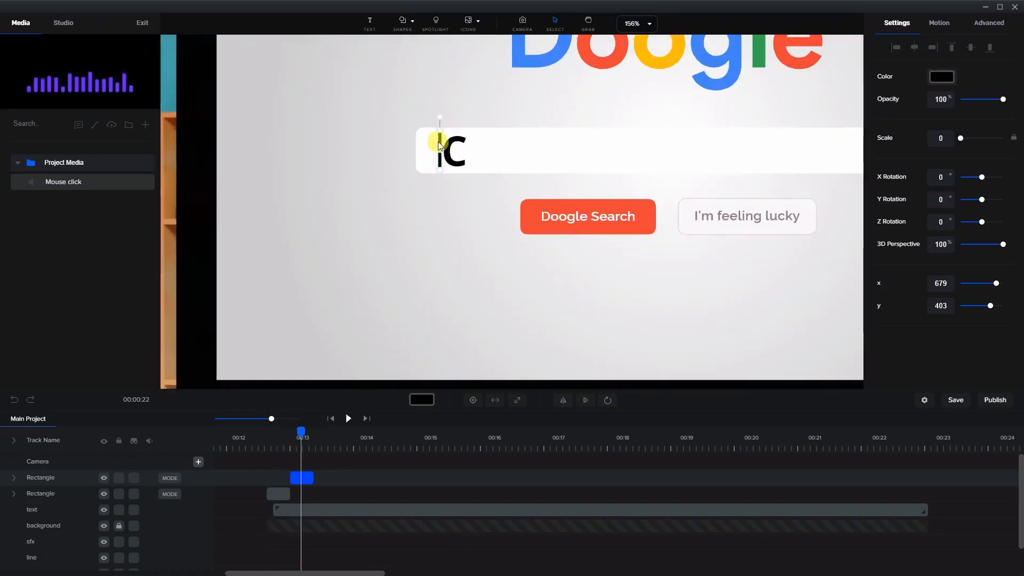
{"action": "scroll", "coordinate": [442, 146], "scroll_direction": "up", "scroll_amount": 2}
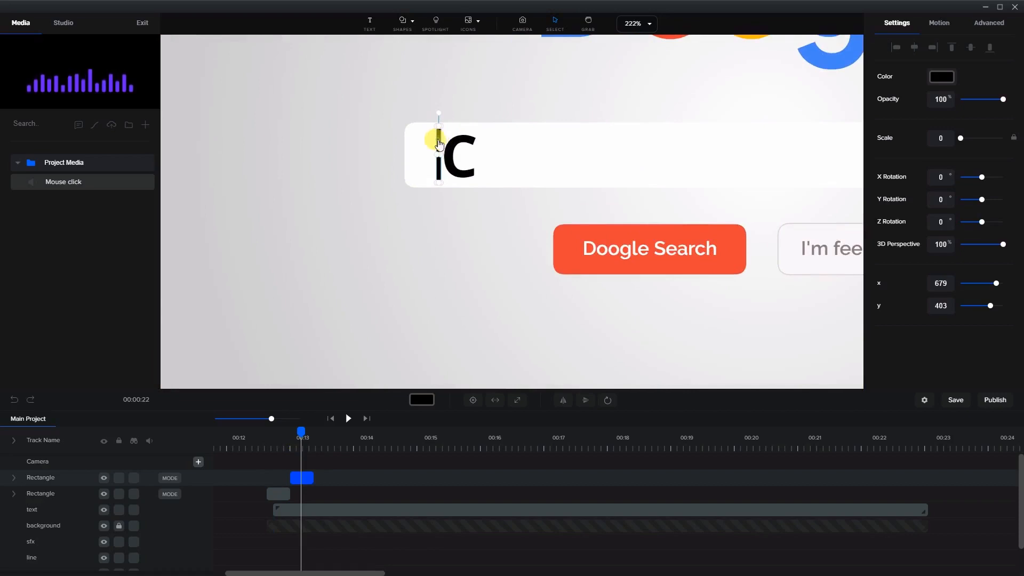
{"action": "left_click_drag", "start_coordinate": [439, 144], "coordinate": [443, 141]}
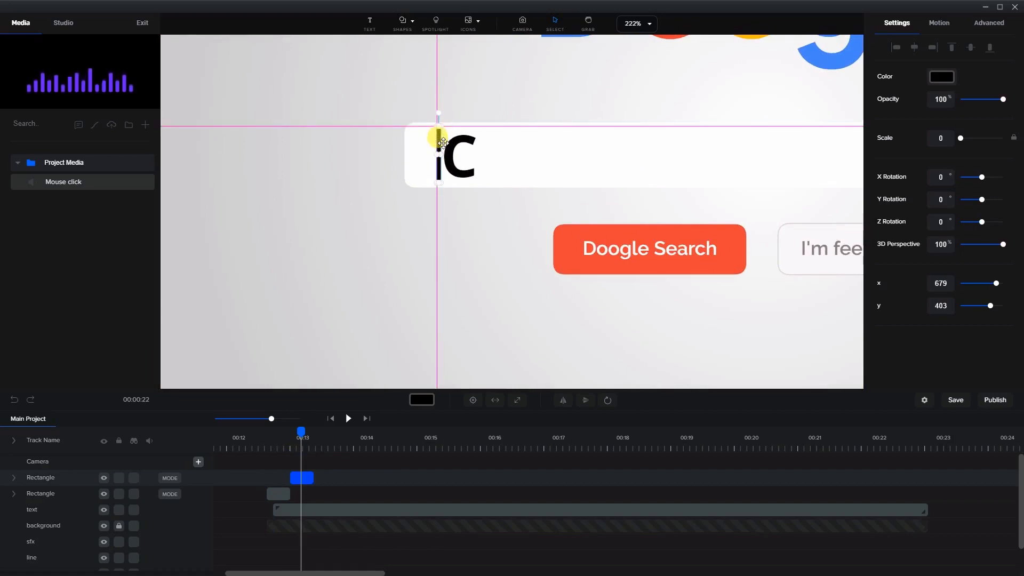
{"action": "left_click_drag", "start_coordinate": [441, 141], "coordinate": [477, 143]}
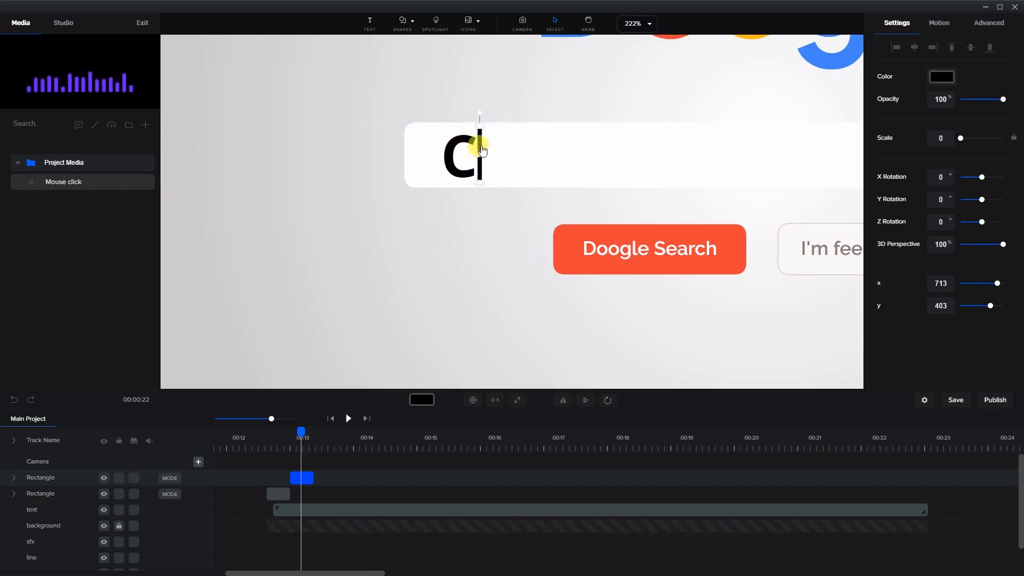
{"action": "key", "text": "Right"}
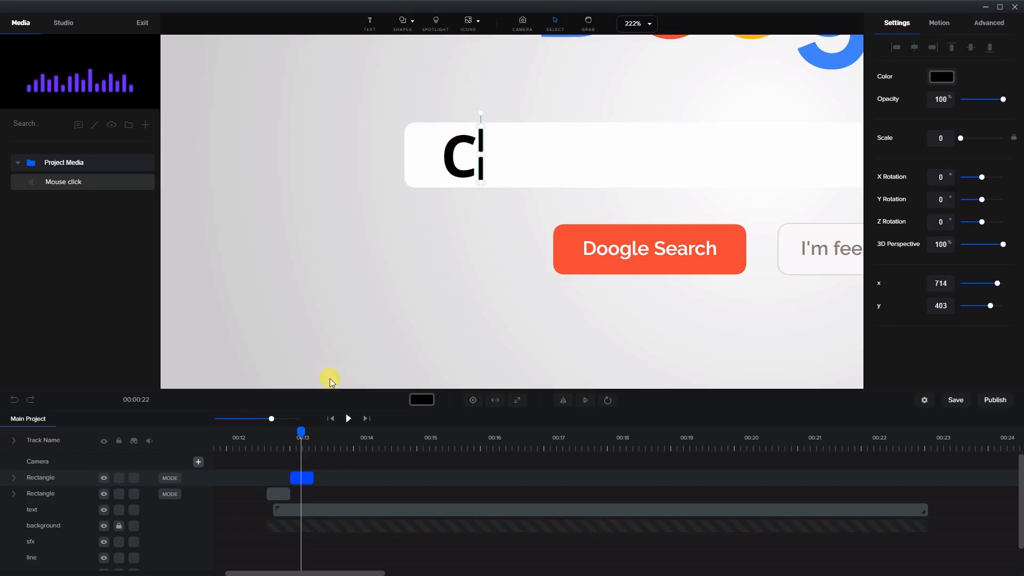
Duplicate the second cursor clip and place the copy right after it, at the frame showing Cr
{"action": "left_click_drag", "start_coordinate": [302, 430], "coordinate": [328, 437]}
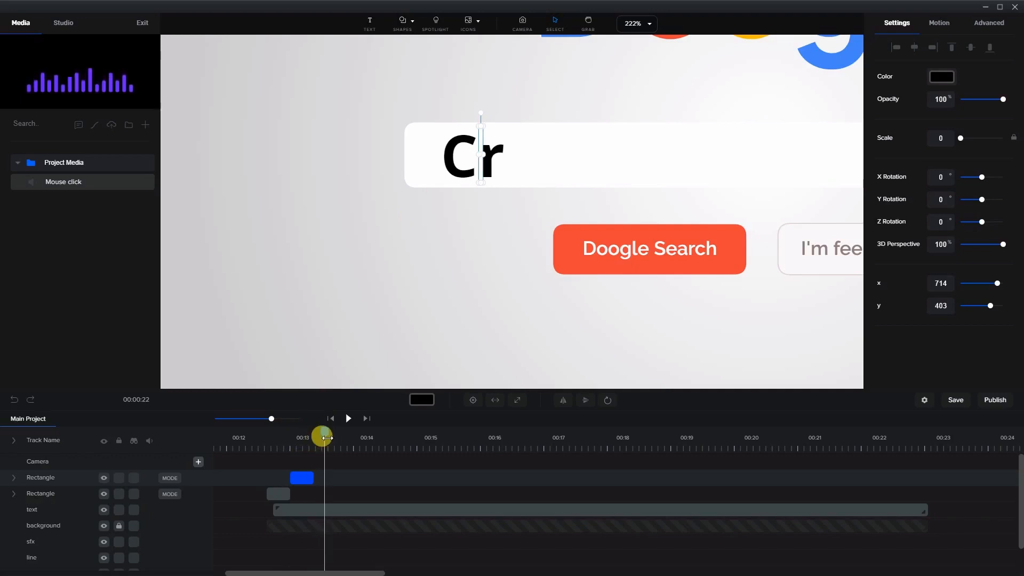
{"action": "left_click_drag", "start_coordinate": [313, 476], "coordinate": [320, 477]}
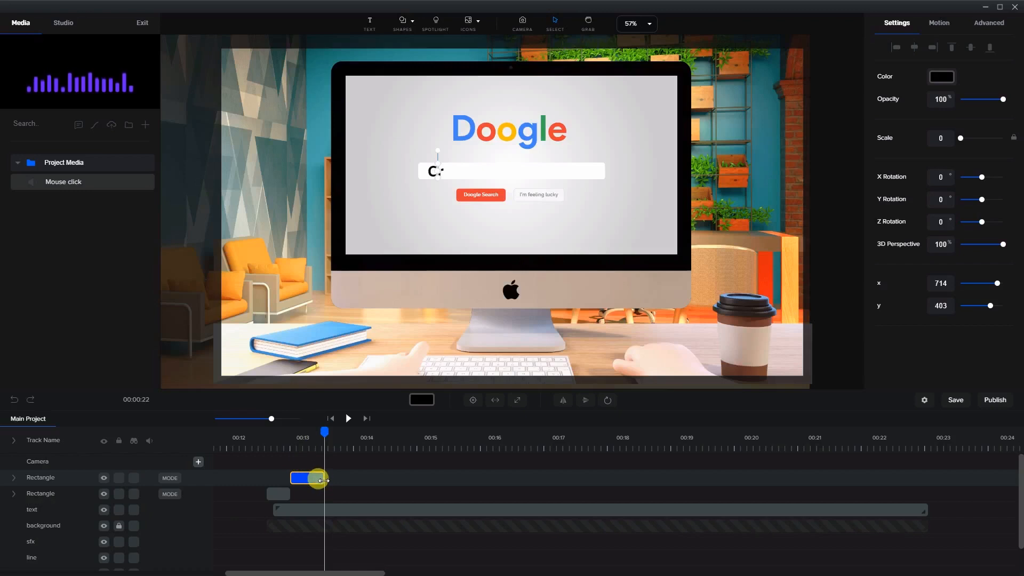
{"action": "right_click", "coordinate": [319, 480]}
{"action": "left_click", "coordinate": [343, 538]}
{"action": "left_click_drag", "start_coordinate": [315, 470], "coordinate": [344, 477]}
{"action": "left_click_drag", "start_coordinate": [324, 430], "coordinate": [343, 431]}
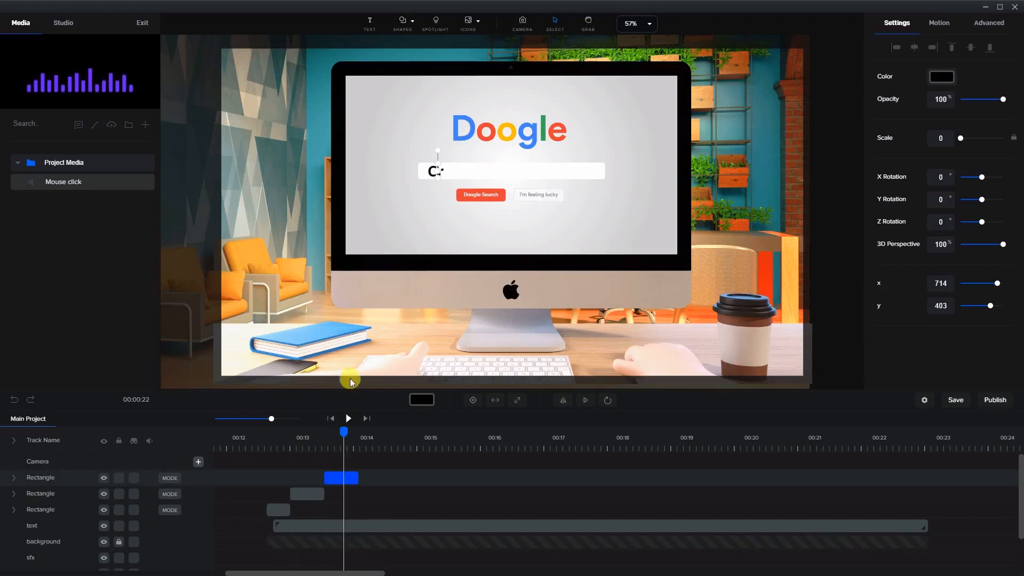
Nudge the third cursor to sit just after the r in Cr
{"action": "scroll", "coordinate": [431, 175], "scroll_direction": "up", "scroll_amount": 5}
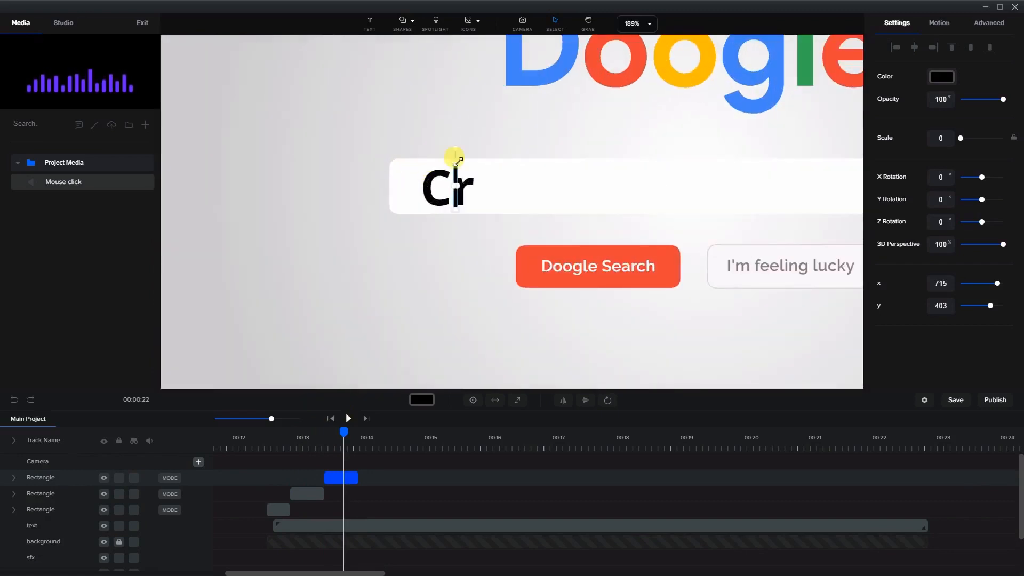
{"action": "key", "text": "Right"}
{"action": "key", "text": "Right"}
{"action": "key", "text": "Right"}
{"action": "key", "text": "Right"}
{"action": "key", "text": "Right"}
{"action": "key", "text": "Right"}
{"action": "key", "text": "Right"}
{"action": "key", "text": "Right"}
{"action": "key", "text": "Right"}
{"action": "key", "text": "Right"}
{"action": "key", "text": "Right"}
{"action": "key", "text": "Right"}
{"action": "key", "text": "Right"}
{"action": "key", "text": "Right"}
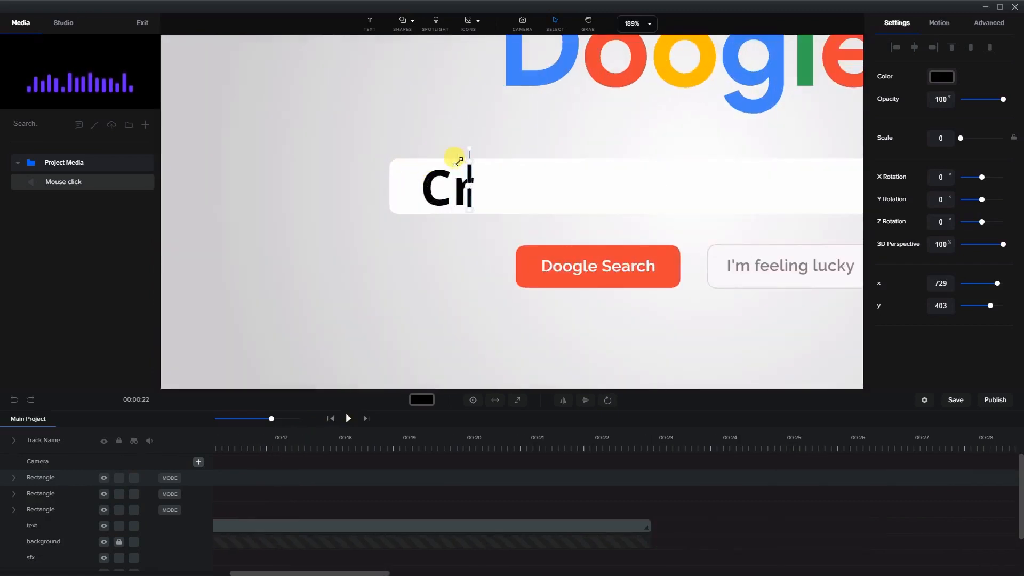
{"action": "key", "text": "Right"}
{"action": "key", "text": "Right"}
{"action": "key", "text": "Right"}
{"action": "key", "text": "Right"}
{"action": "key", "text": "Right"}
{"action": "key", "text": "Right"}
{"action": "key", "text": "Right"}
{"action": "key", "text": "Right"}
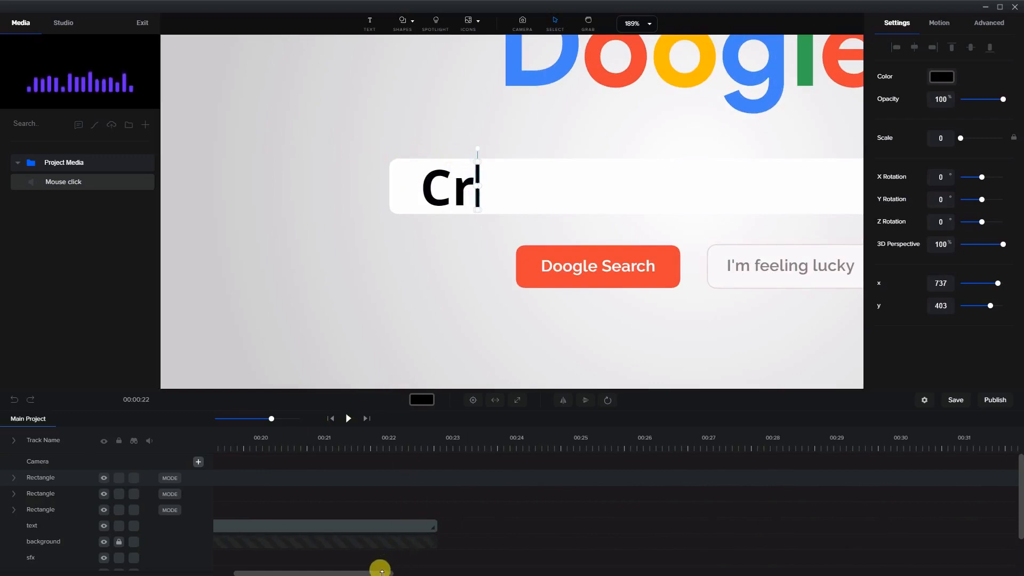
Duplicate the third cursor clip, place the copy right after it at the frame showing Cre, and move its cursor just after the e
{"action": "left_click_drag", "start_coordinate": [360, 572], "coordinate": [352, 572]}
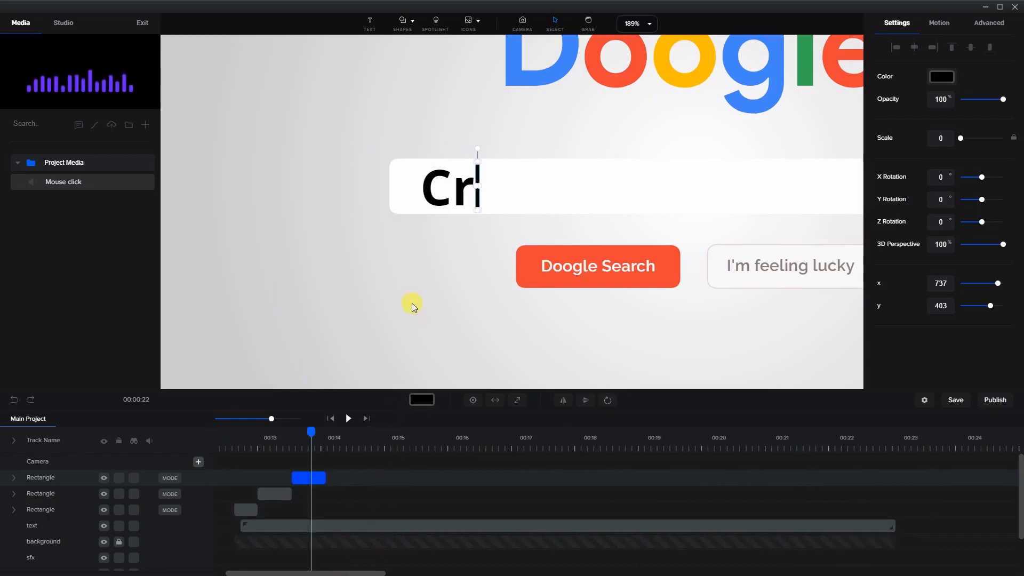
{"action": "left_click_drag", "start_coordinate": [312, 428], "coordinate": [327, 429]}
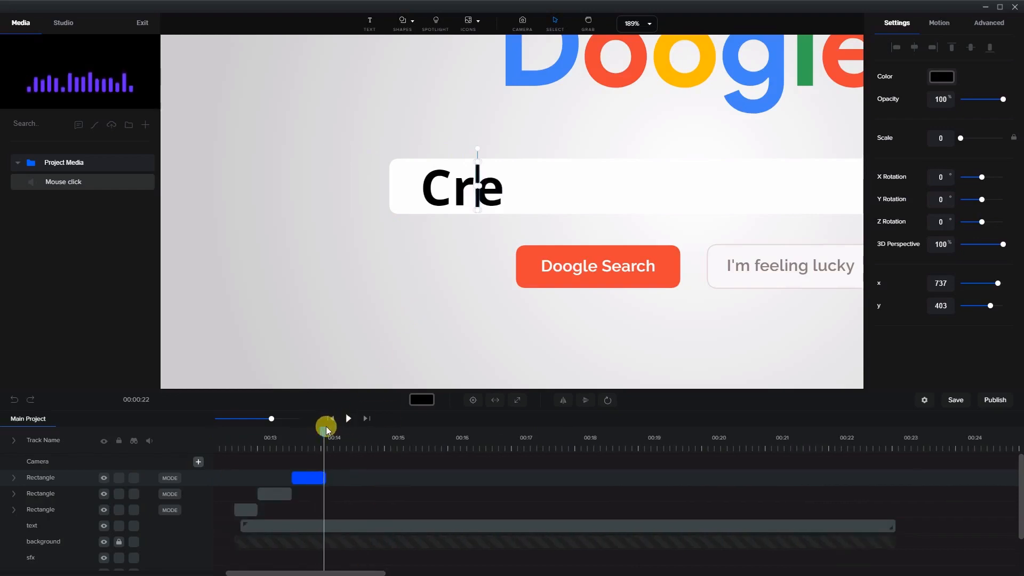
{"action": "left_click", "coordinate": [313, 477]}
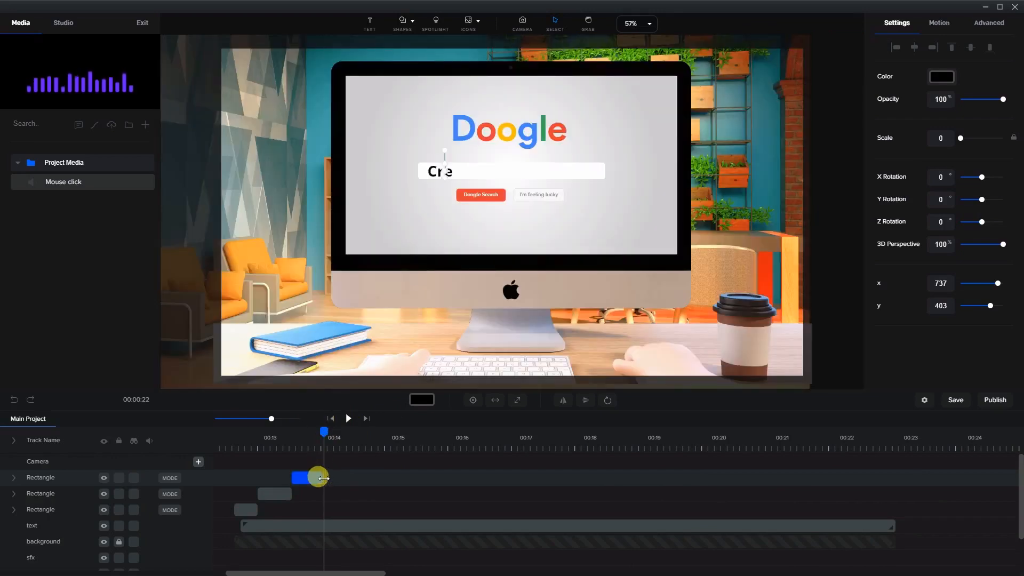
{"action": "right_click", "coordinate": [320, 475]}
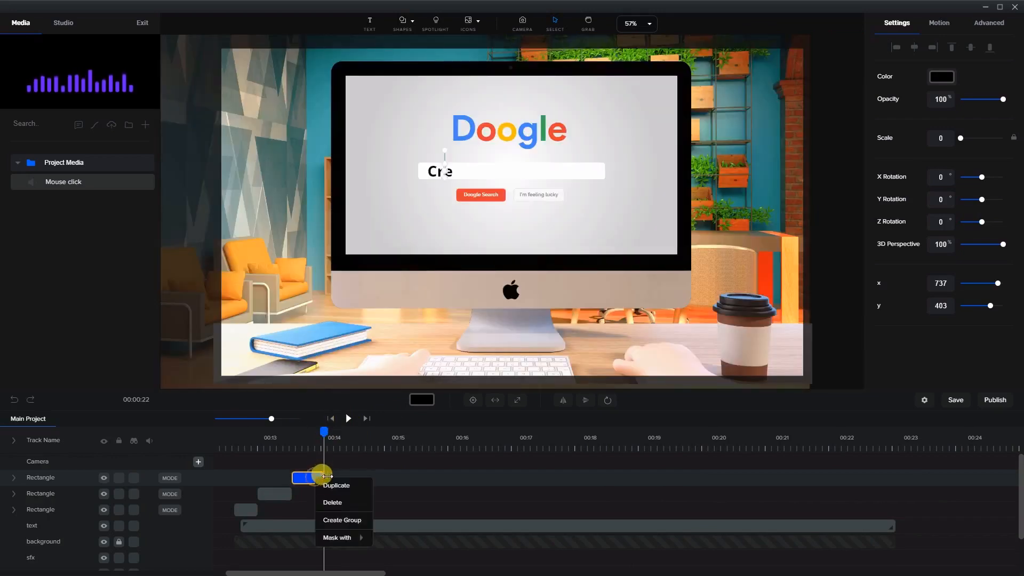
{"action": "left_click", "coordinate": [330, 482]}
{"action": "left_click_drag", "start_coordinate": [311, 474], "coordinate": [343, 475]}
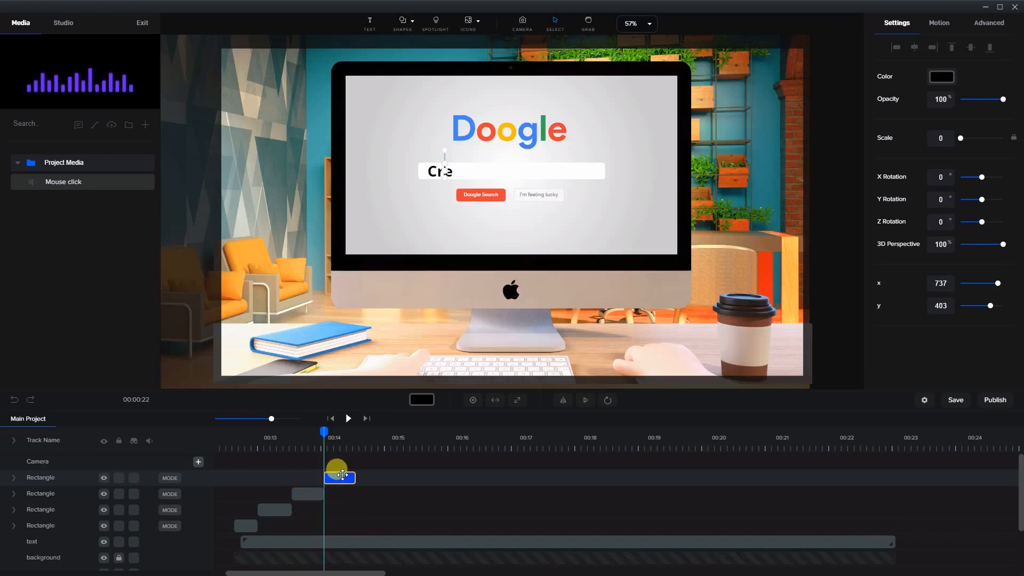
{"action": "scroll", "coordinate": [446, 179], "scroll_direction": "up", "scroll_amount": 2}
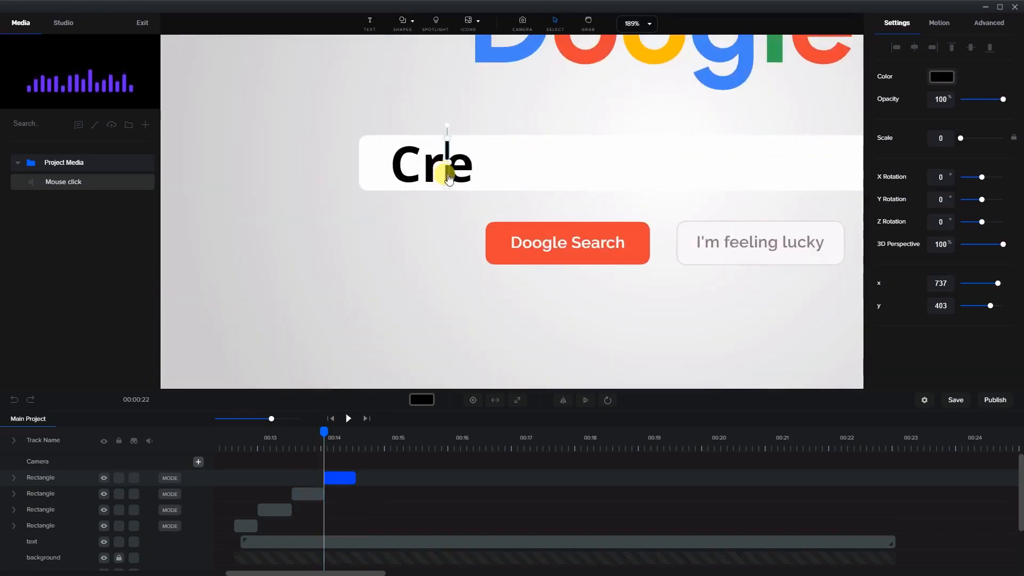
{"action": "left_click_drag", "start_coordinate": [448, 179], "coordinate": [475, 174]}
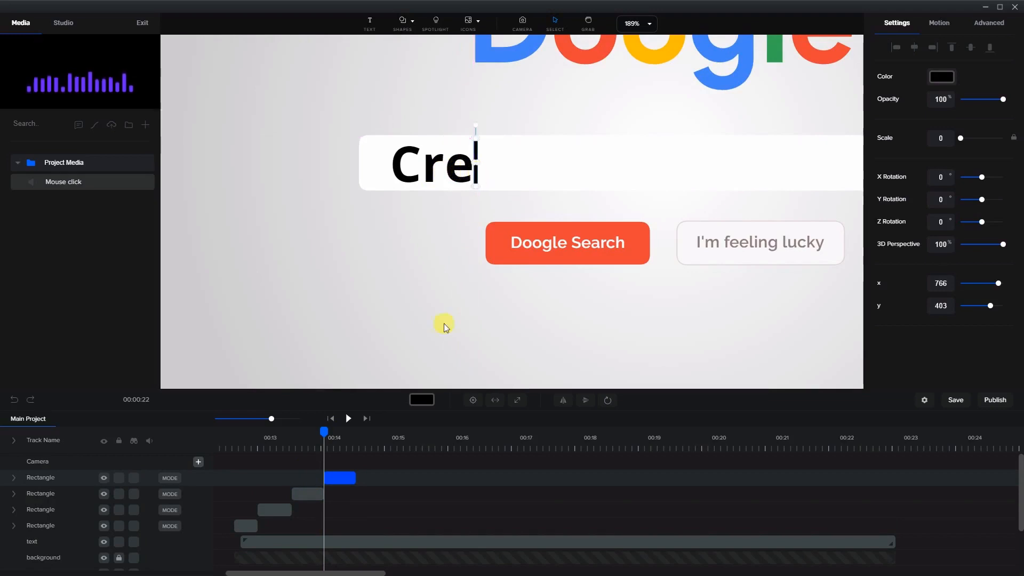
Duplicate the latest cursor clip and place the copy right after it, at the frame showing Crea
{"action": "left_click_drag", "start_coordinate": [324, 429], "coordinate": [358, 430]}
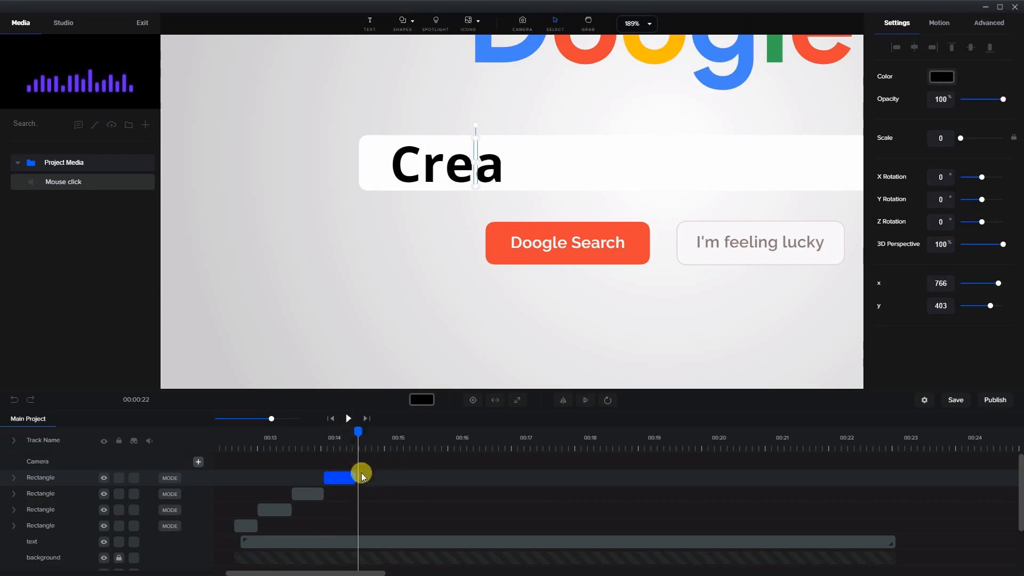
{"action": "left_click", "coordinate": [352, 477]}
{"action": "left_click_drag", "start_coordinate": [354, 477], "coordinate": [373, 474]}
{"action": "right_click", "coordinate": [349, 475]}
{"action": "left_click", "coordinate": [363, 484]}
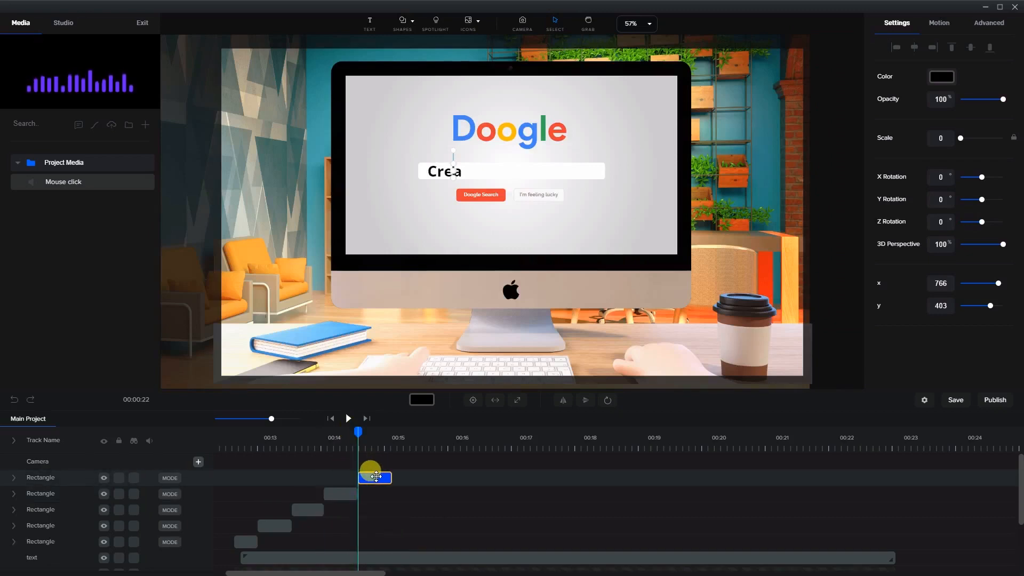
{"action": "left_click_drag", "start_coordinate": [354, 430], "coordinate": [375, 432]}
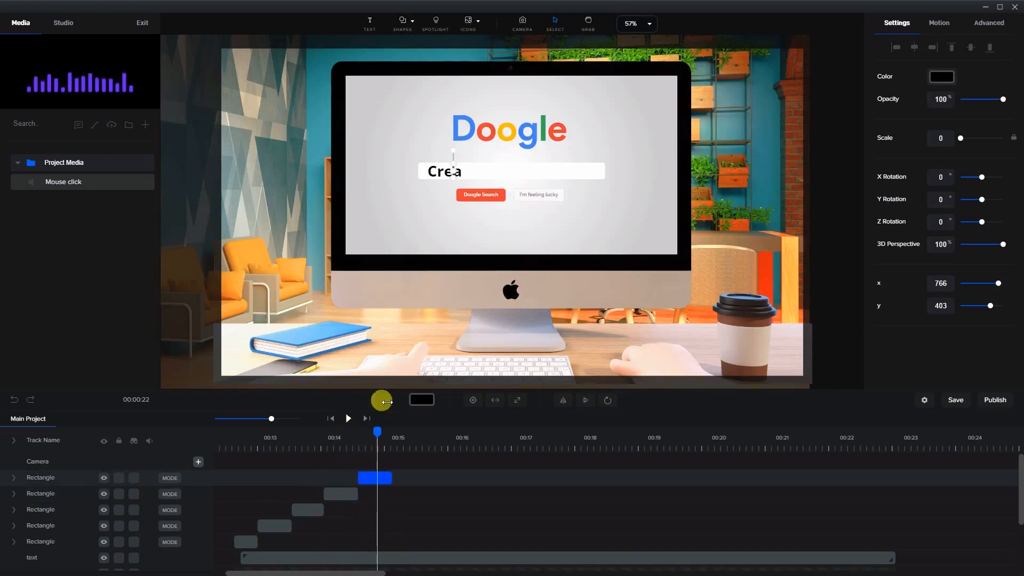
{"action": "scroll", "coordinate": [466, 181], "scroll_direction": "up", "scroll_amount": 5}
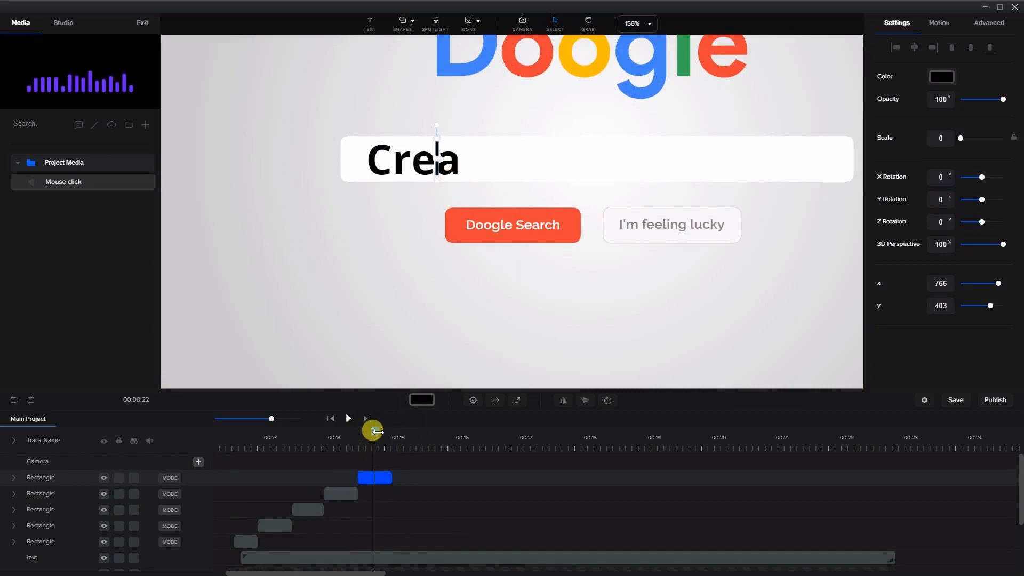
{"action": "left_click_drag", "start_coordinate": [375, 432], "coordinate": [389, 434]}
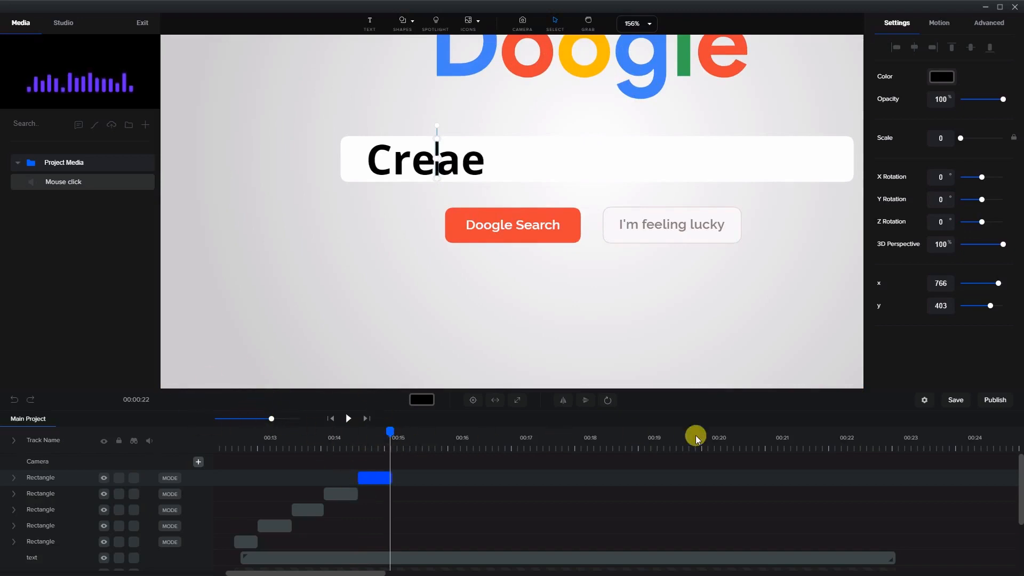
{"action": "left_click", "coordinate": [388, 477]}
{"action": "left_click_drag", "start_coordinate": [389, 477], "coordinate": [389, 478]}
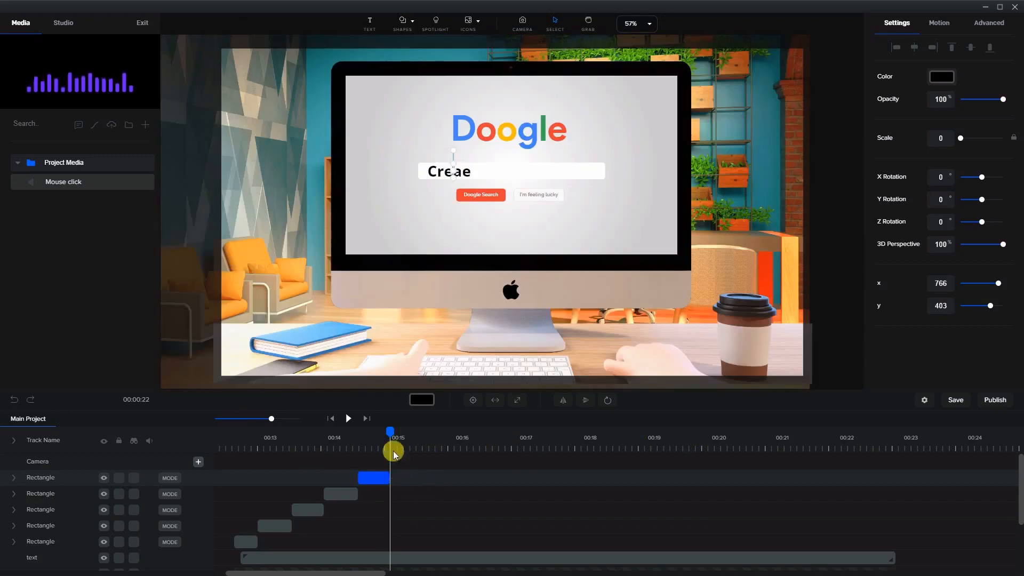
{"action": "right_click", "coordinate": [382, 477]}
{"action": "left_click", "coordinate": [378, 427]}
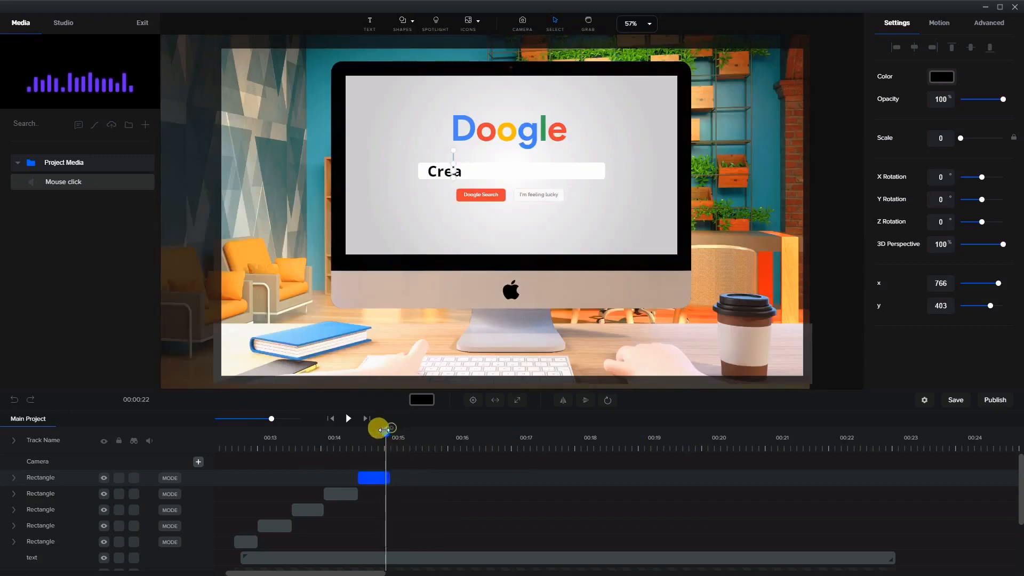
Move the new cursor to sit just after the a in Crea
{"action": "scroll", "coordinate": [453, 176], "scroll_direction": "up", "scroll_amount": 6}
{"action": "scroll", "coordinate": [464, 181], "scroll_direction": "up", "scroll_amount": 2}
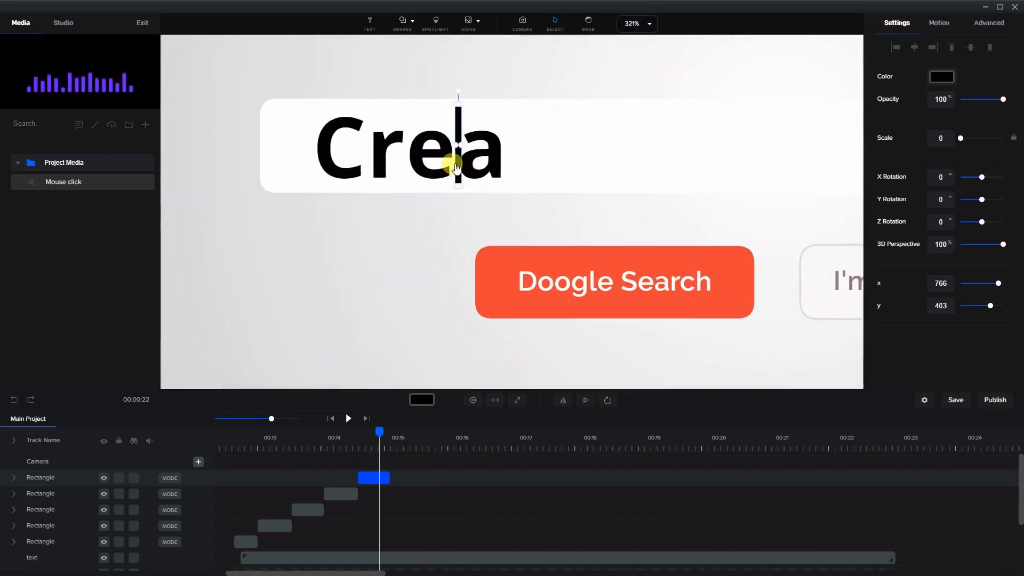
{"action": "left_click_drag", "start_coordinate": [459, 171], "coordinate": [501, 168]}
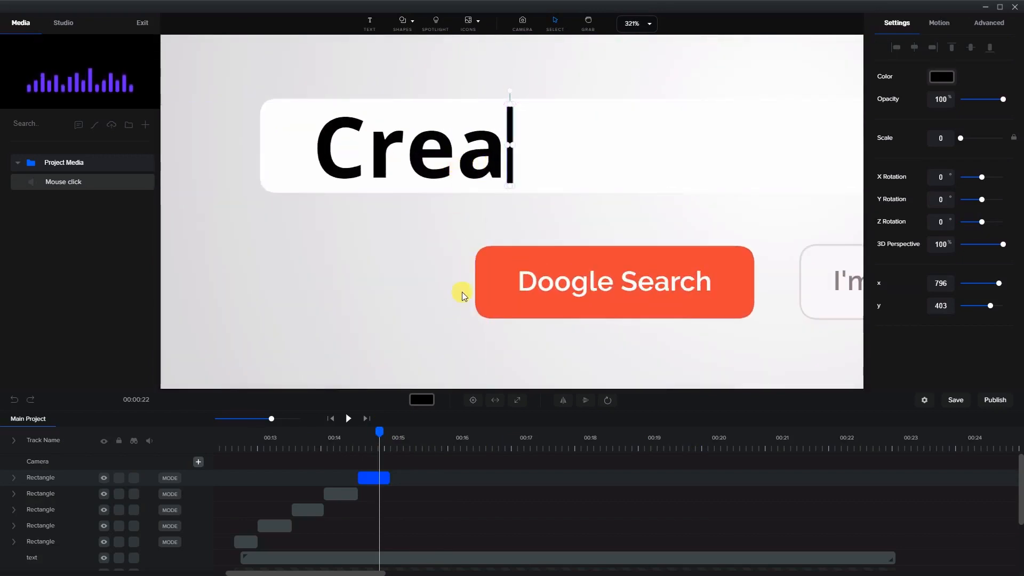
{"action": "key", "text": "Left"}
{"action": "key", "text": "Left"}
{"action": "key", "text": "Left"}
{"action": "key", "text": "Right"}
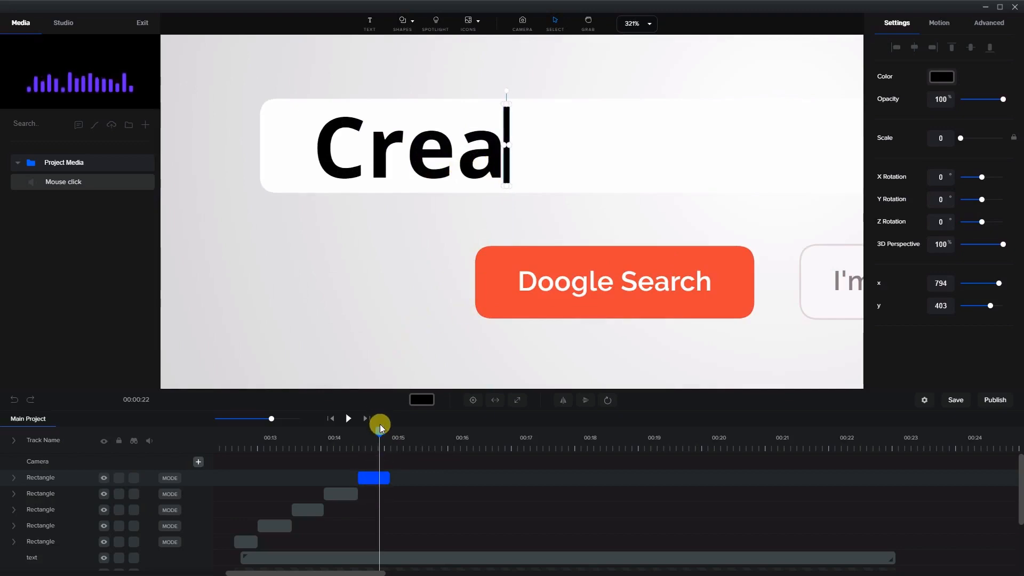
Duplicate the cursor clip, place the copy at the frame showing Creae, and move its cursor just after the final e
{"action": "left_click_drag", "start_coordinate": [373, 425], "coordinate": [388, 440]}
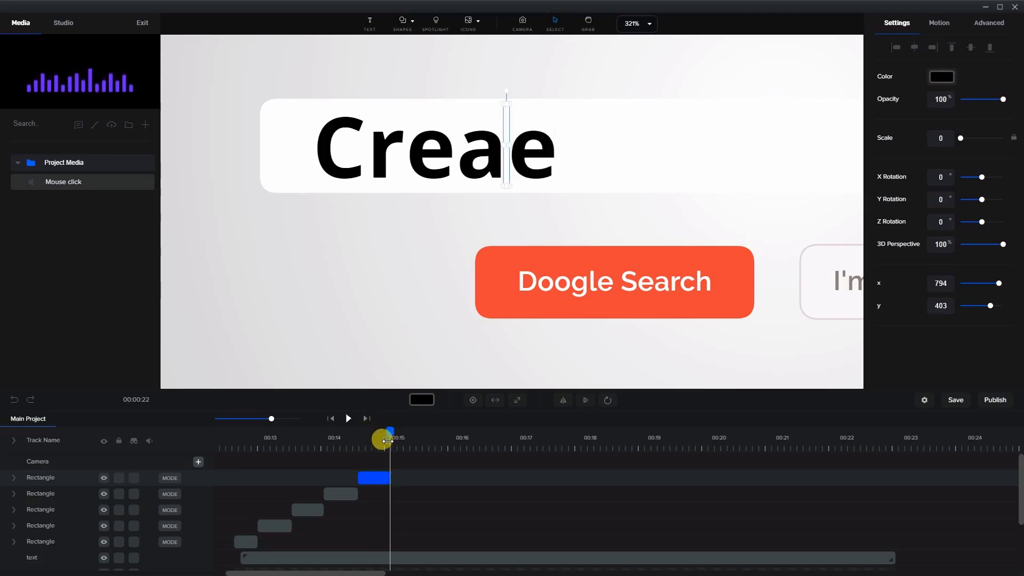
{"action": "right_click", "coordinate": [381, 475]}
{"action": "left_click", "coordinate": [395, 482]}
{"action": "left_click_drag", "start_coordinate": [372, 479], "coordinate": [398, 482]}
{"action": "left_click", "coordinate": [446, 405]}
{"action": "left_click_drag", "start_coordinate": [537, 173], "coordinate": [503, 160]}
{"action": "scroll", "coordinate": [515, 152], "scroll_direction": "down", "scroll_amount": 8}
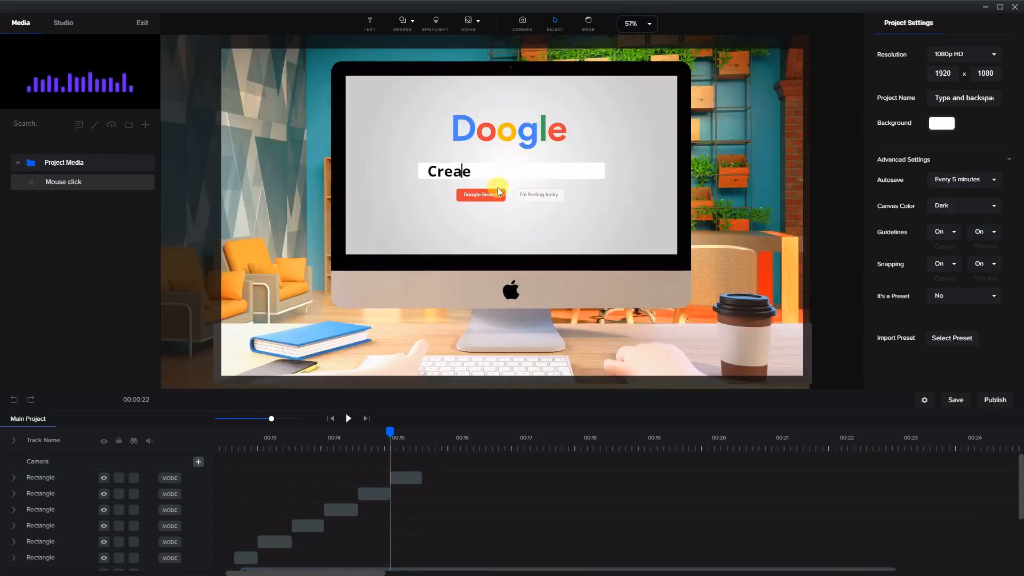
{"action": "scroll", "coordinate": [459, 171], "scroll_direction": "up", "scroll_amount": 7}
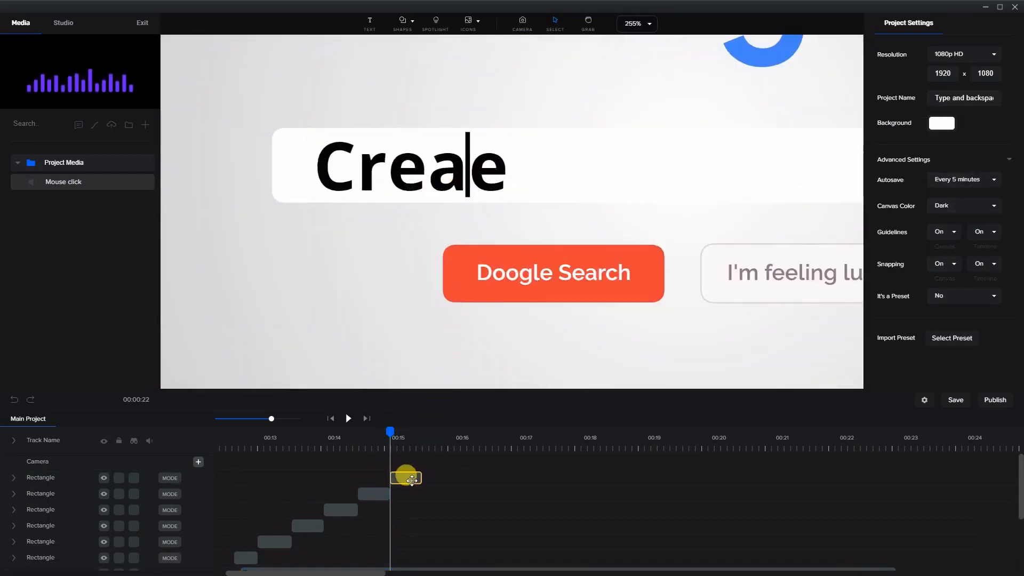
{"action": "left_click", "coordinate": [408, 476]}
{"action": "left_click", "coordinate": [412, 438]}
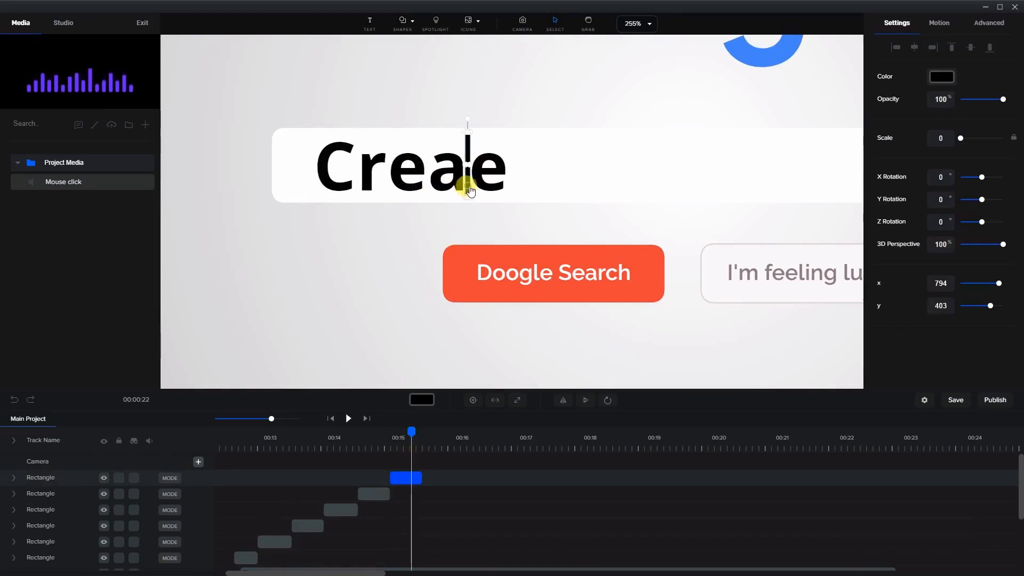
{"action": "left_click_drag", "start_coordinate": [469, 191], "coordinate": [514, 190]}
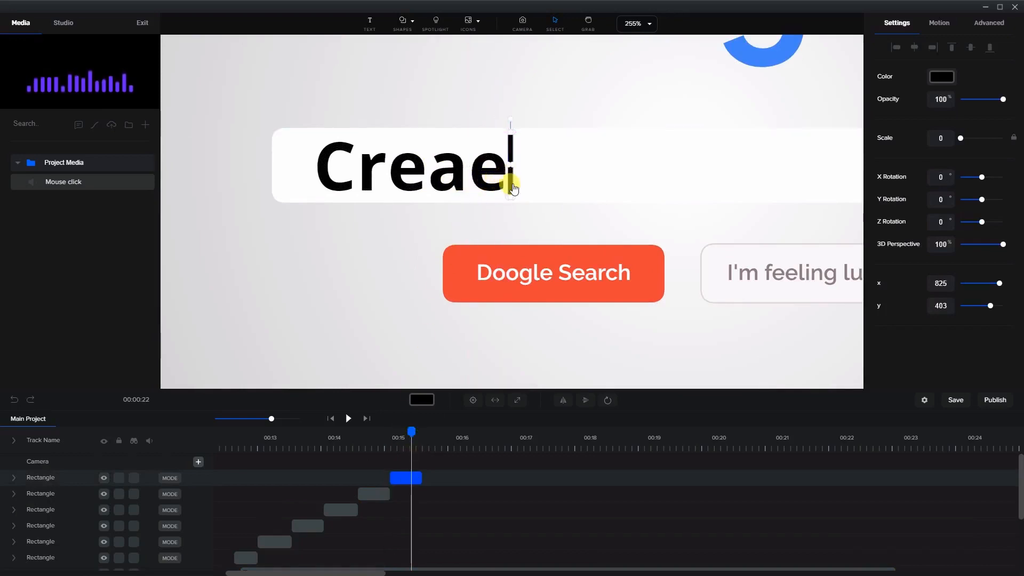
Duplicate the cursor clip, place the copy at the frame showing Creaet, and move its cursor just after the t
{"action": "mouse_move", "coordinate": [414, 440]}
{"action": "left_mouse_down"}
{"action": "mouse_move", "coordinate": [408, 433]}
{"action": "mouse_move", "coordinate": [426, 435]}
{"action": "left_mouse_up"}
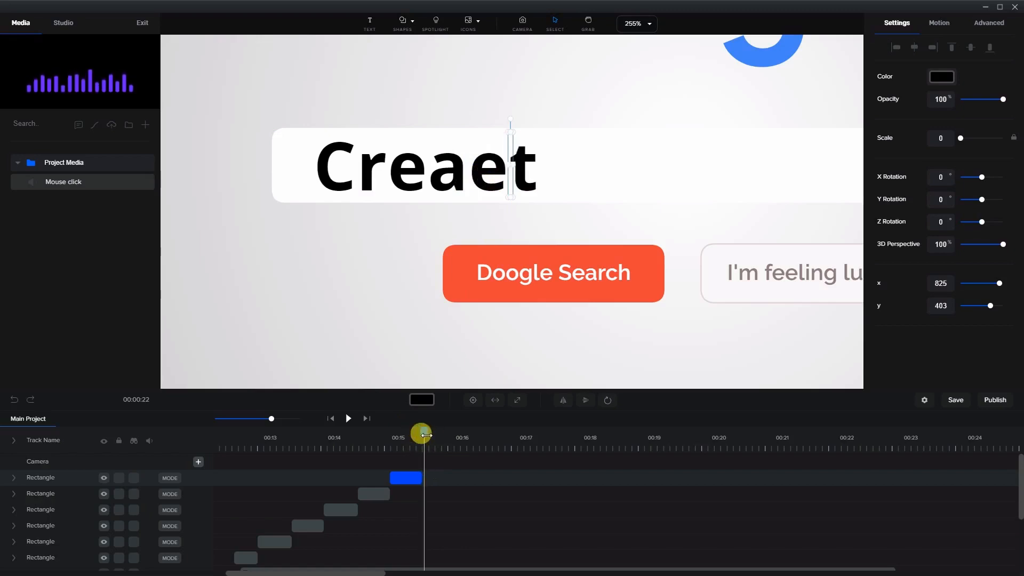
{"action": "key", "text": "ctrl+0"}
{"action": "right_click", "coordinate": [416, 479]}
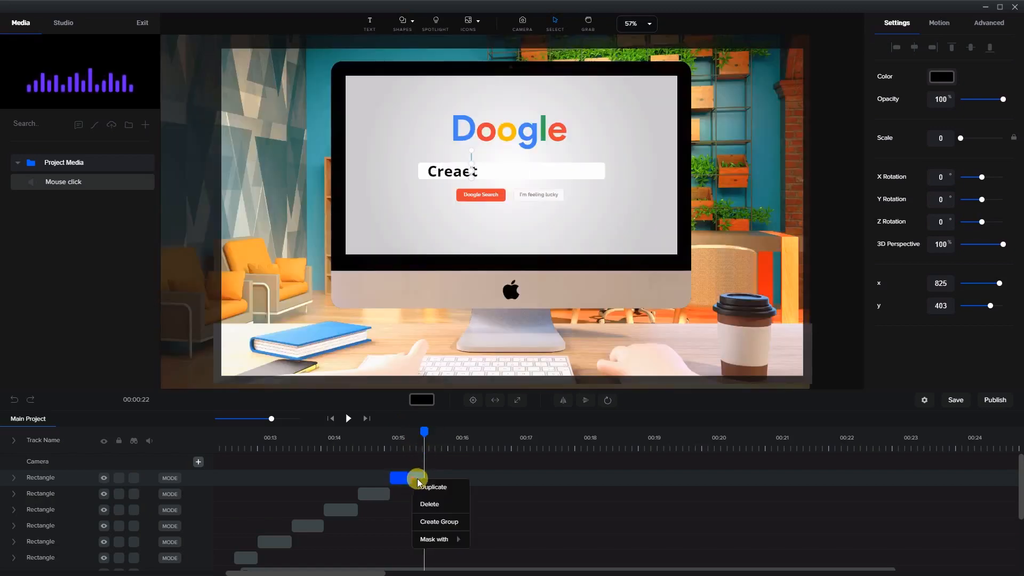
{"action": "left_click", "coordinate": [429, 485]}
{"action": "left_click_drag", "start_coordinate": [409, 475], "coordinate": [446, 478]}
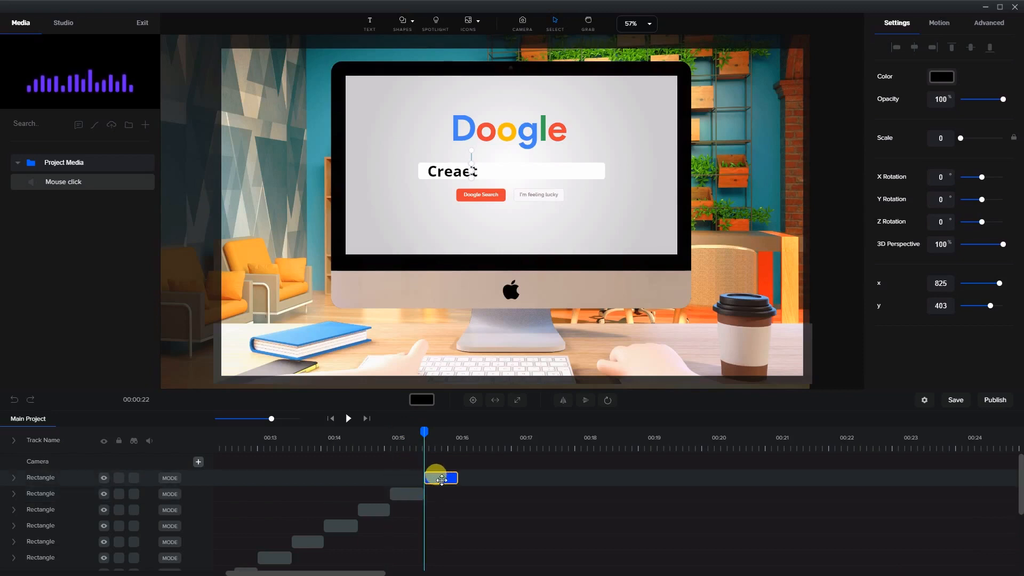
{"action": "left_click", "coordinate": [425, 437]}
{"action": "left_click", "coordinate": [440, 437]}
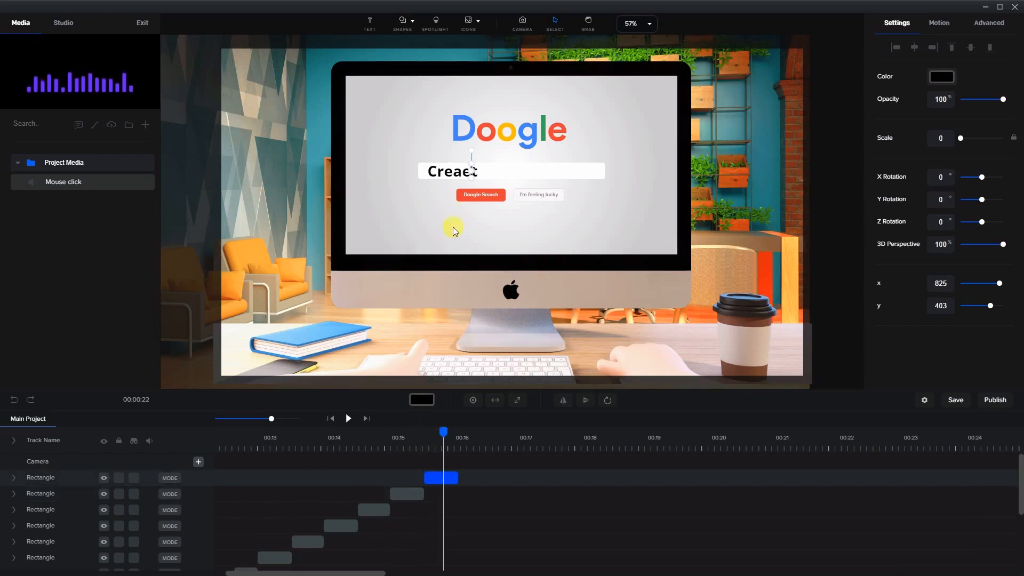
{"action": "scroll", "coordinate": [479, 171], "scroll_direction": "up", "scroll_amount": 5}
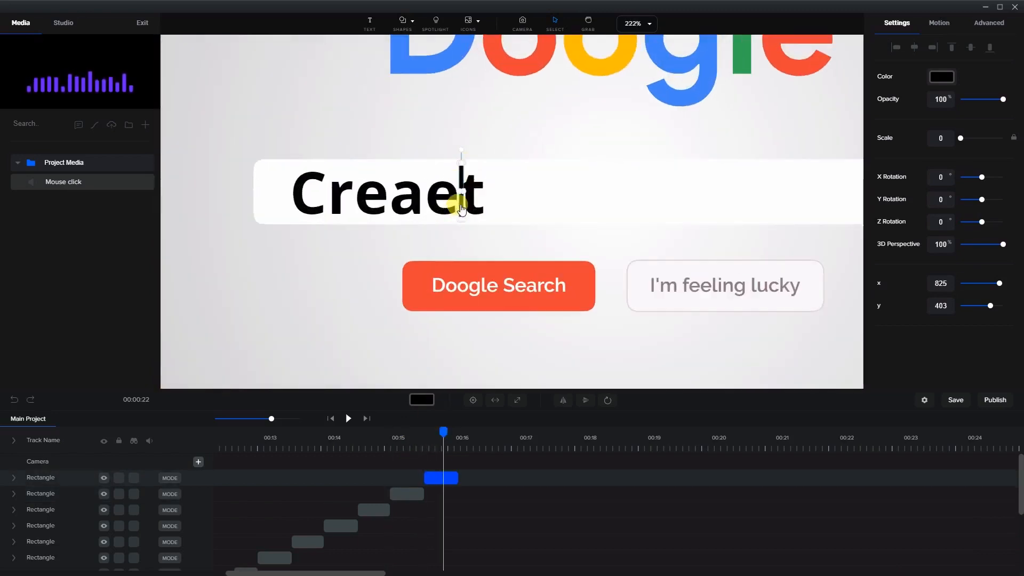
{"action": "left_click_drag", "start_coordinate": [461, 206], "coordinate": [488, 205]}
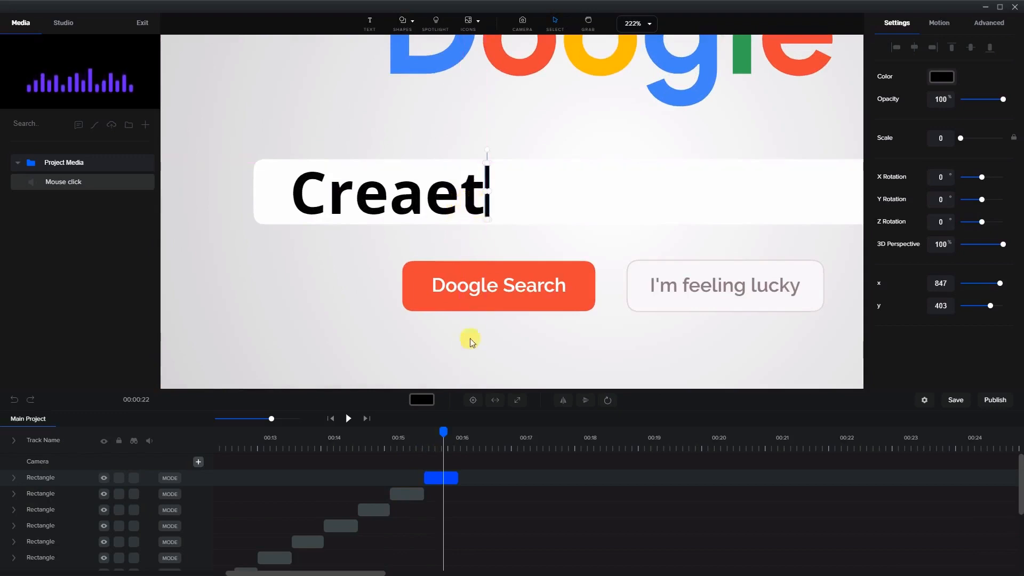
Extend the t cursor clip to end about 00:16.5 and place a duplicate of the Creae cursor clip right after it
{"action": "left_click_drag", "start_coordinate": [248, 444], "coordinate": [499, 409]}
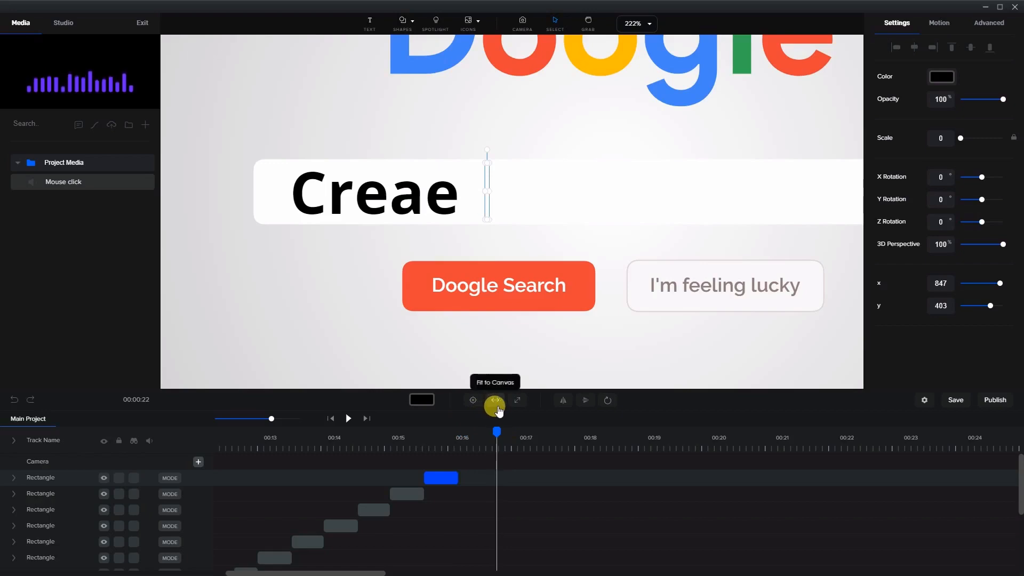
{"action": "left_click_drag", "start_coordinate": [458, 479], "coordinate": [495, 478]}
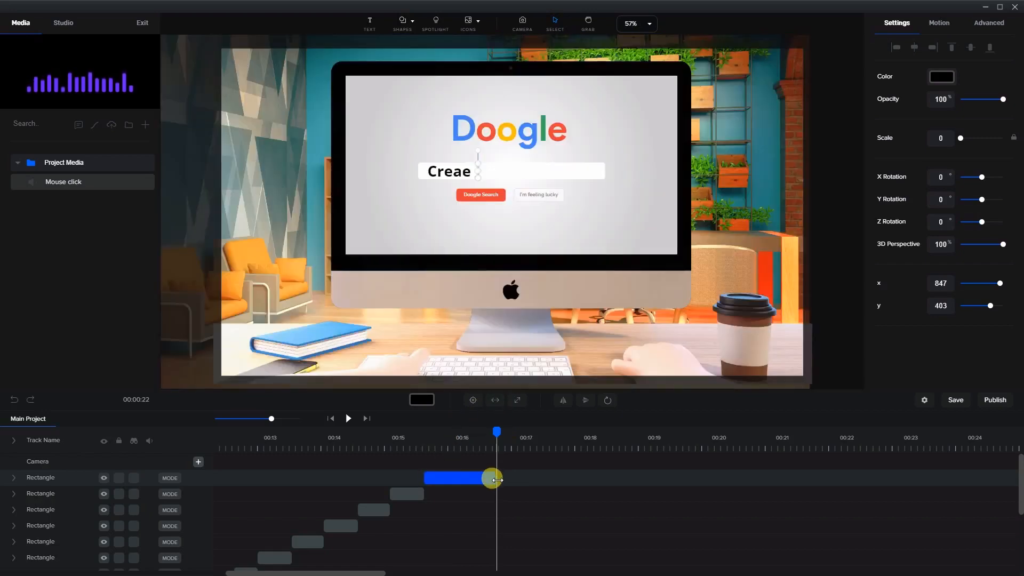
{"action": "right_click", "coordinate": [414, 496]}
{"action": "left_click", "coordinate": [436, 506]}
{"action": "left_click_drag", "start_coordinate": [404, 487], "coordinate": [514, 491]}
{"action": "left_click_drag", "start_coordinate": [107, 486], "coordinate": [61, 466]}
{"action": "left_click", "coordinate": [354, 281]}
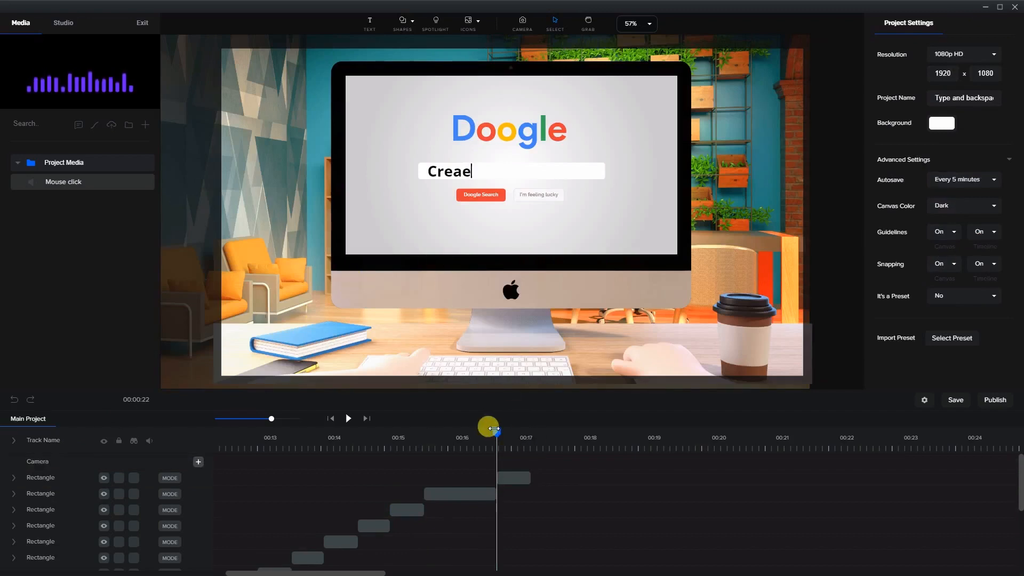
Stretch the Creae copy to end about 00:17.4 and place a duplicate of the Crea cursor clip right after it
{"action": "left_click_drag", "start_coordinate": [488, 431], "coordinate": [550, 433]}
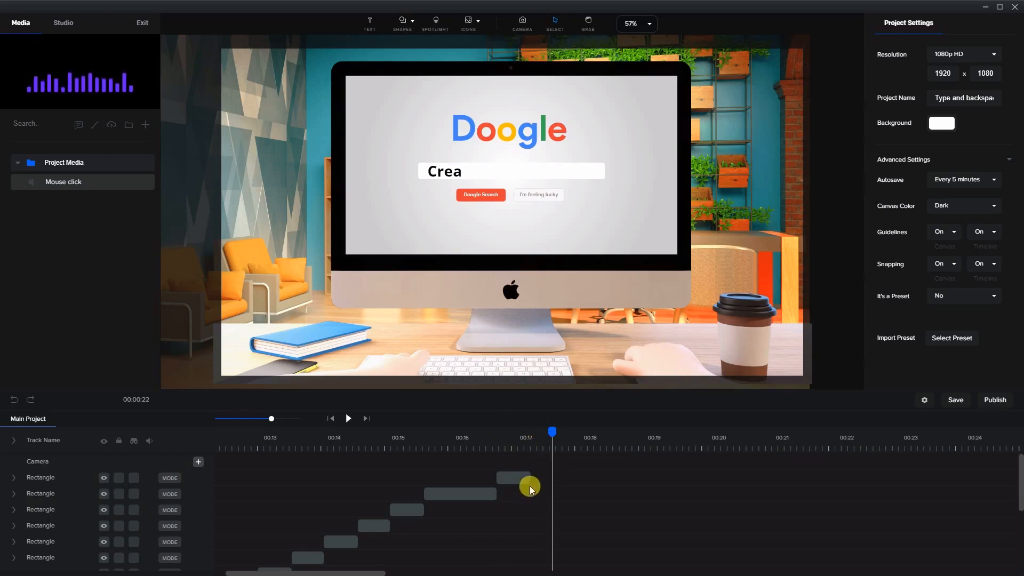
{"action": "left_click_drag", "start_coordinate": [527, 478], "coordinate": [535, 478]}
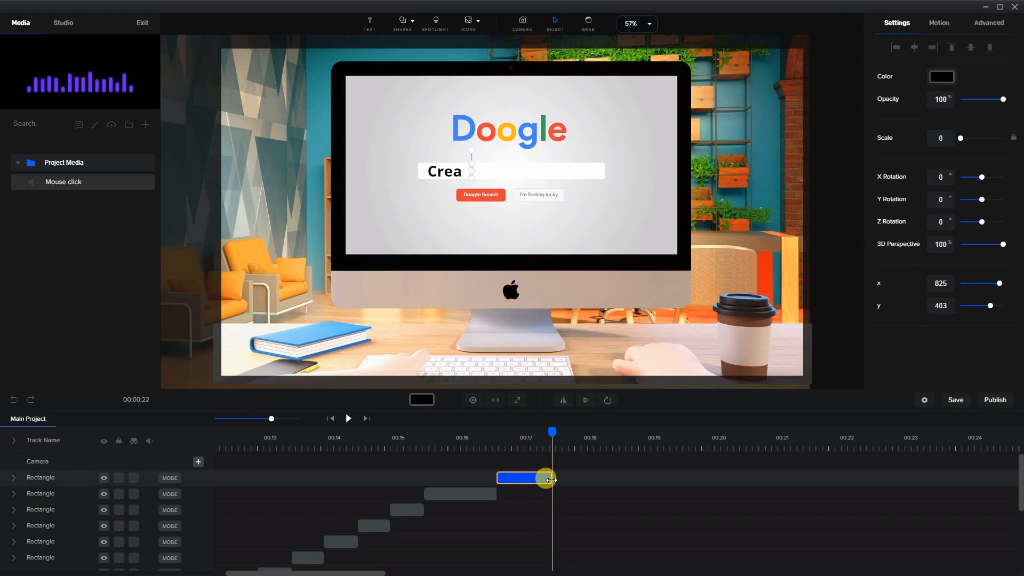
{"action": "left_click", "coordinate": [372, 524]}
{"action": "right_click", "coordinate": [380, 525]}
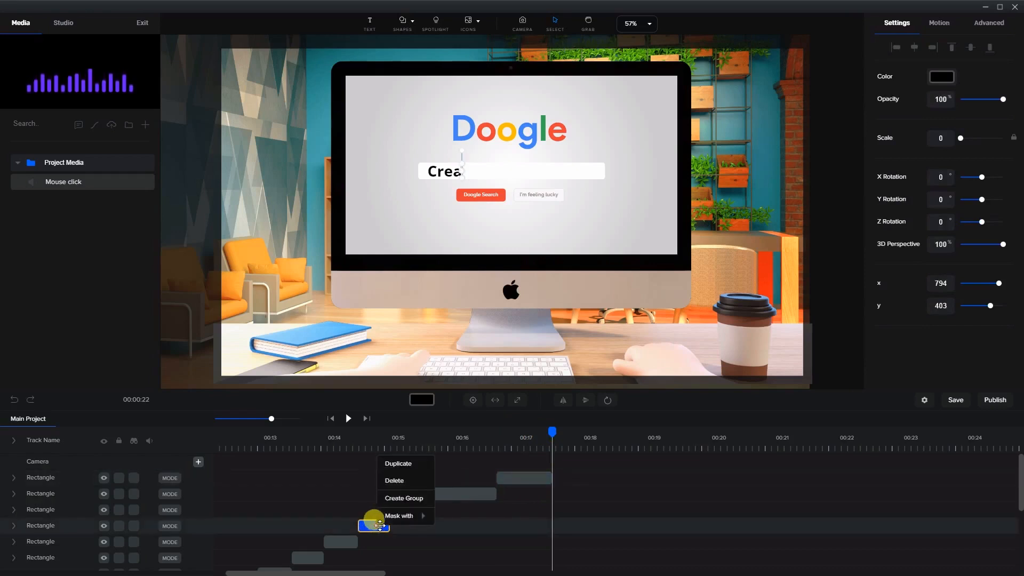
{"action": "left_click", "coordinate": [405, 463]}
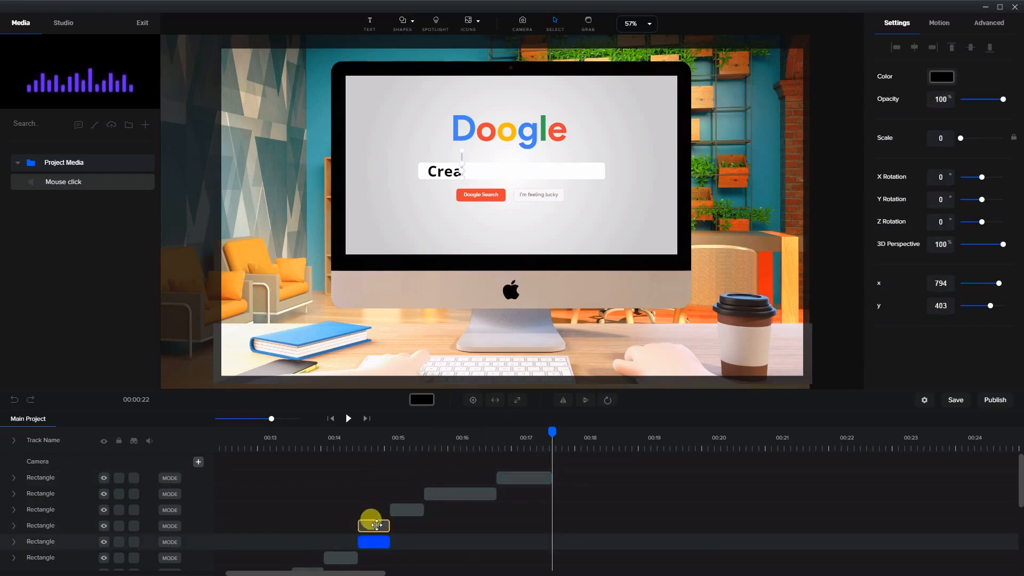
{"action": "left_click_drag", "start_coordinate": [375, 526], "coordinate": [567, 507]}
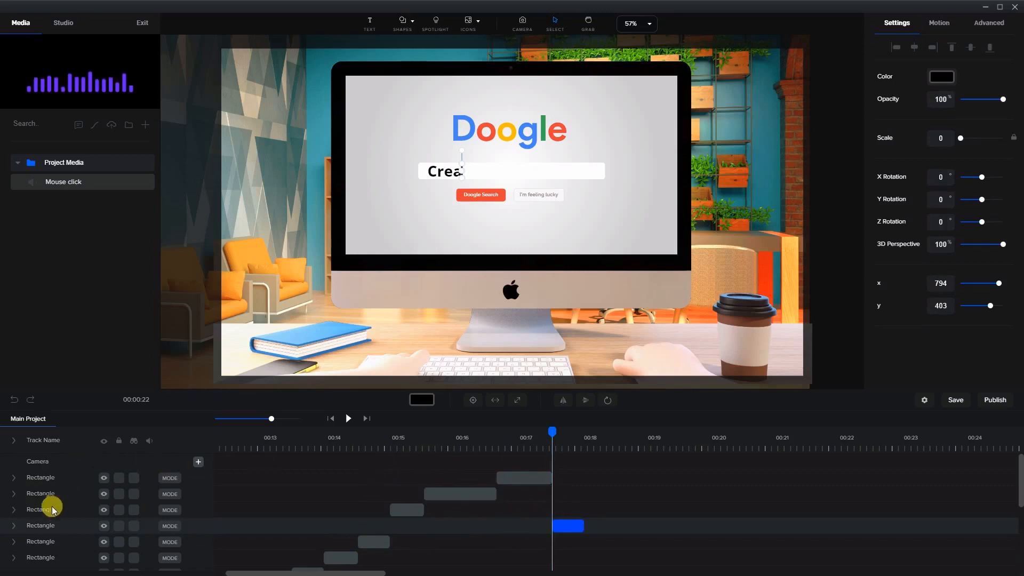
Stretch the Crea cursor clip to end about 00:18.2 and place a duplicate right after it
{"action": "left_click_drag", "start_coordinate": [47, 527], "coordinate": [69, 464]}
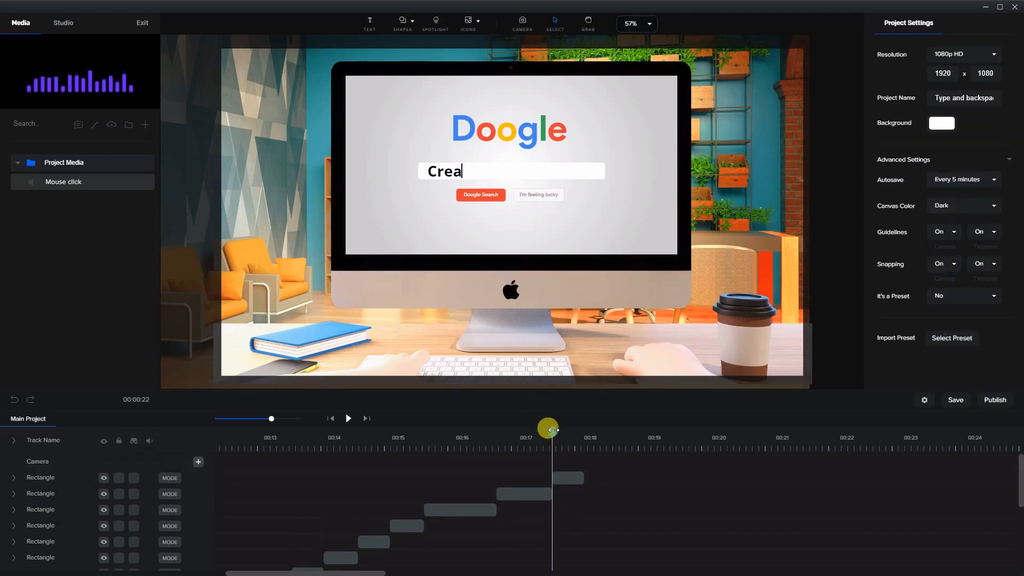
{"action": "left_click_drag", "start_coordinate": [553, 430], "coordinate": [607, 438]}
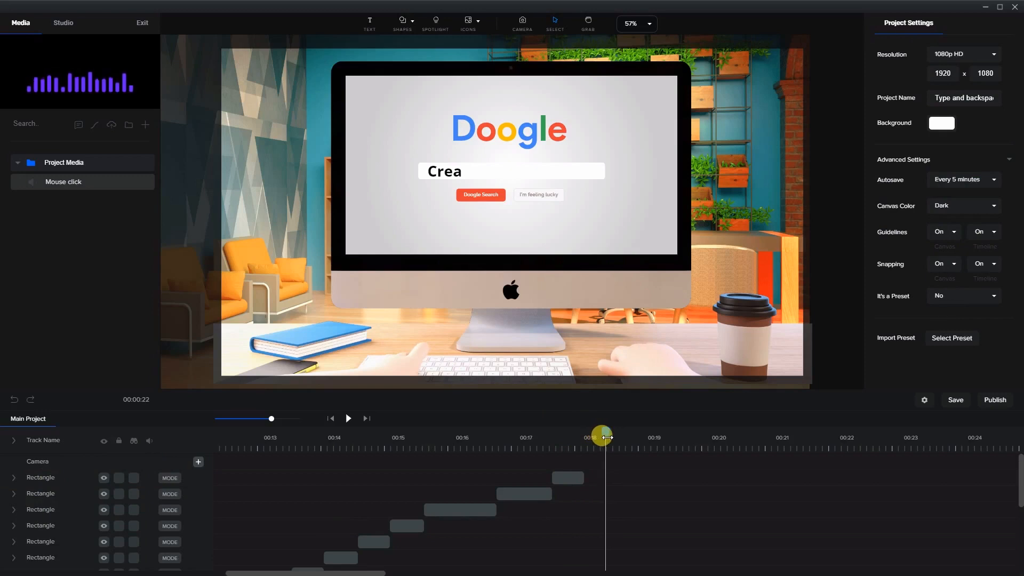
{"action": "left_click_drag", "start_coordinate": [583, 480], "coordinate": [634, 469]}
{"action": "right_click", "coordinate": [610, 480]}
{"action": "left_click", "coordinate": [619, 486]}
Move the new copy's cursor just after the t in Creat
{"action": "scroll", "coordinate": [462, 167], "scroll_direction": "up", "scroll_amount": 5}
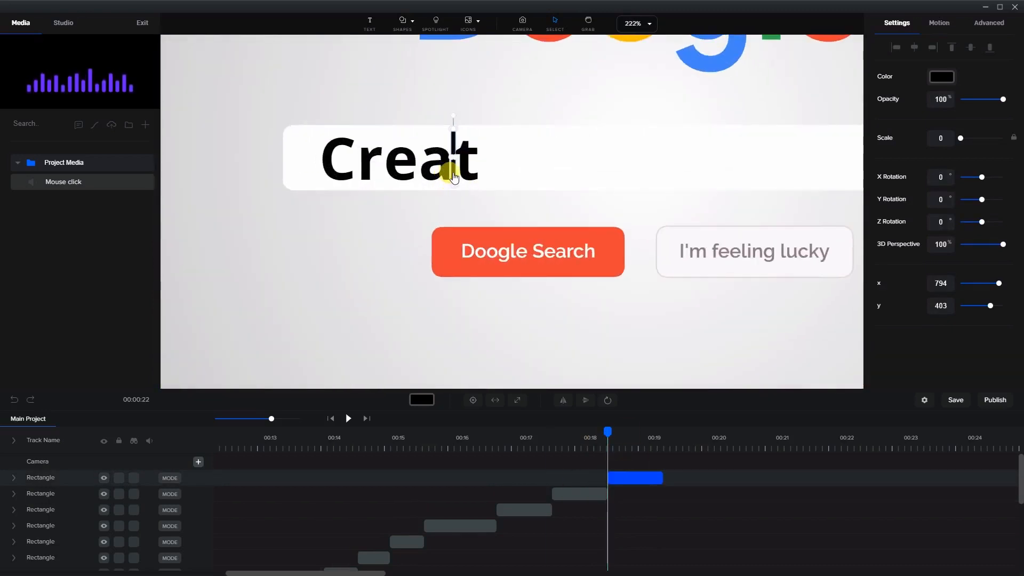
{"action": "left_click_drag", "start_coordinate": [454, 178], "coordinate": [471, 165]}
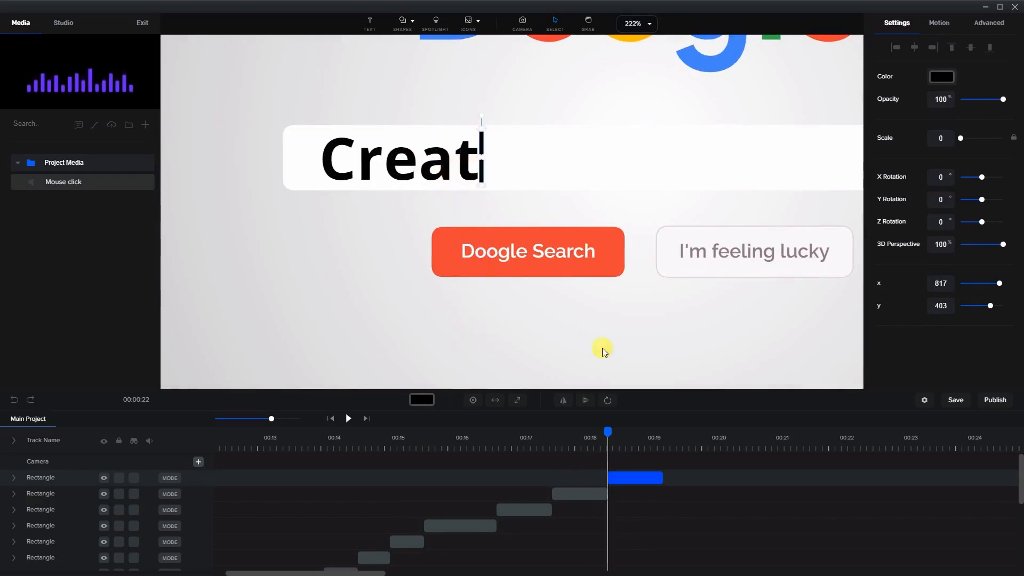
Place a duplicate of the Creat cursor clip right after it and stretch the copy to end about 00:22.8
{"action": "left_click_drag", "start_coordinate": [609, 433], "coordinate": [667, 435]}
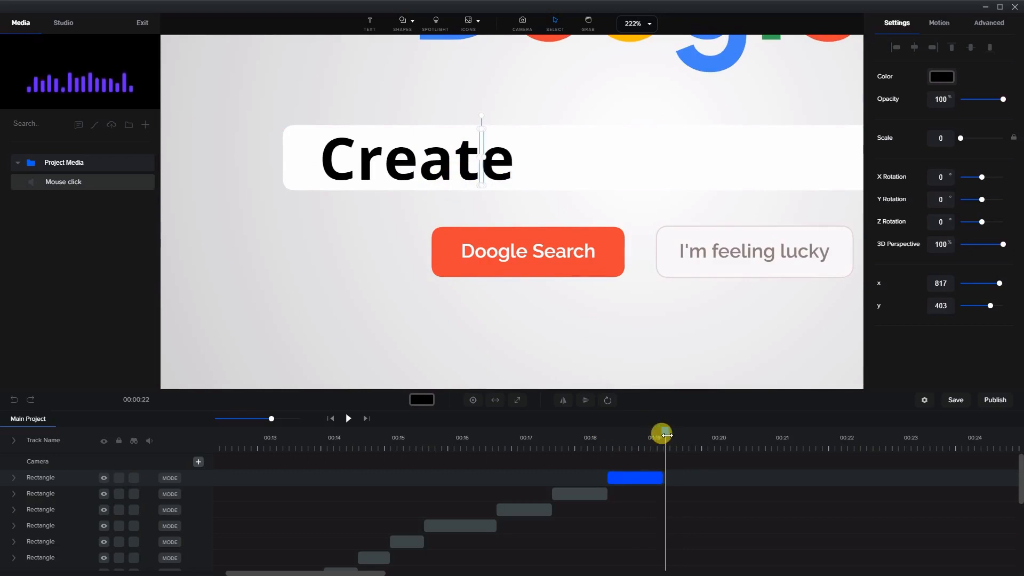
{"action": "left_click_drag", "start_coordinate": [662, 478], "coordinate": [668, 479]}
{"action": "right_click", "coordinate": [665, 478]}
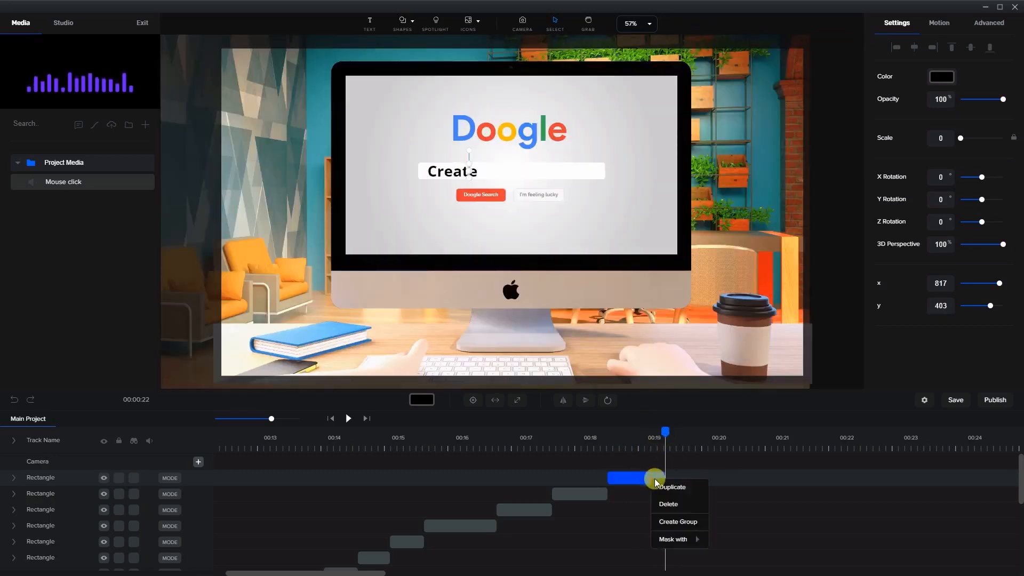
{"action": "left_click", "coordinate": [668, 486]}
{"action": "left_click", "coordinate": [714, 474]}
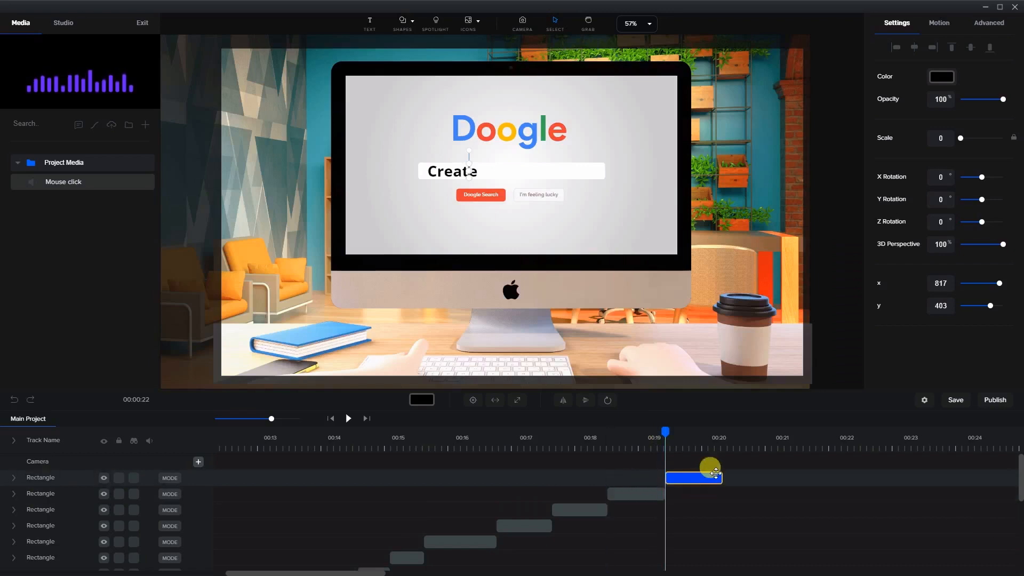
{"action": "left_click_drag", "start_coordinate": [719, 480], "coordinate": [907, 482]}
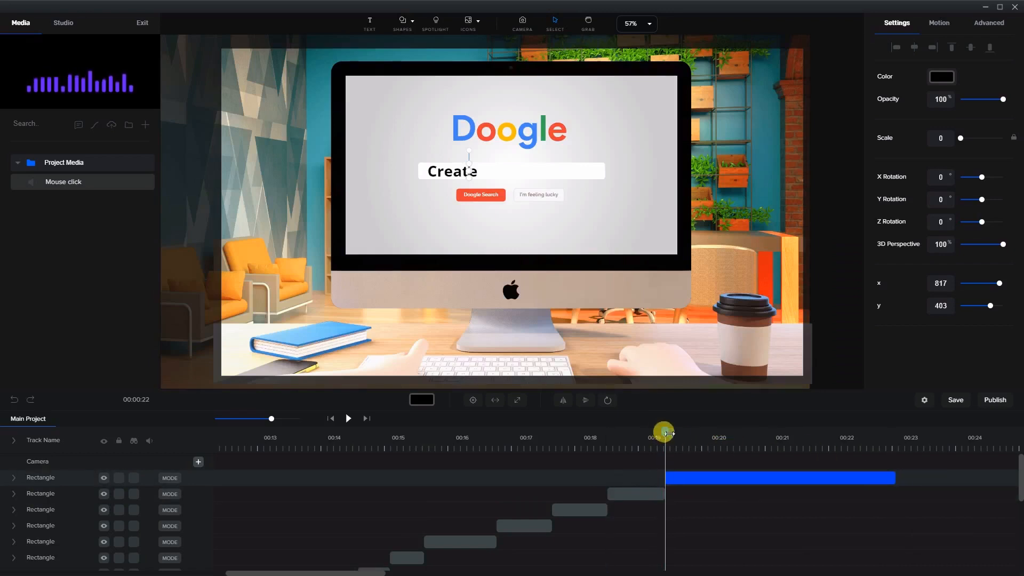
Move the last copy's cursor just after the final e of Create and save the project
{"action": "left_click_drag", "start_coordinate": [665, 431], "coordinate": [671, 431]}
{"action": "scroll", "coordinate": [507, 175], "scroll_direction": "up", "scroll_amount": 6}
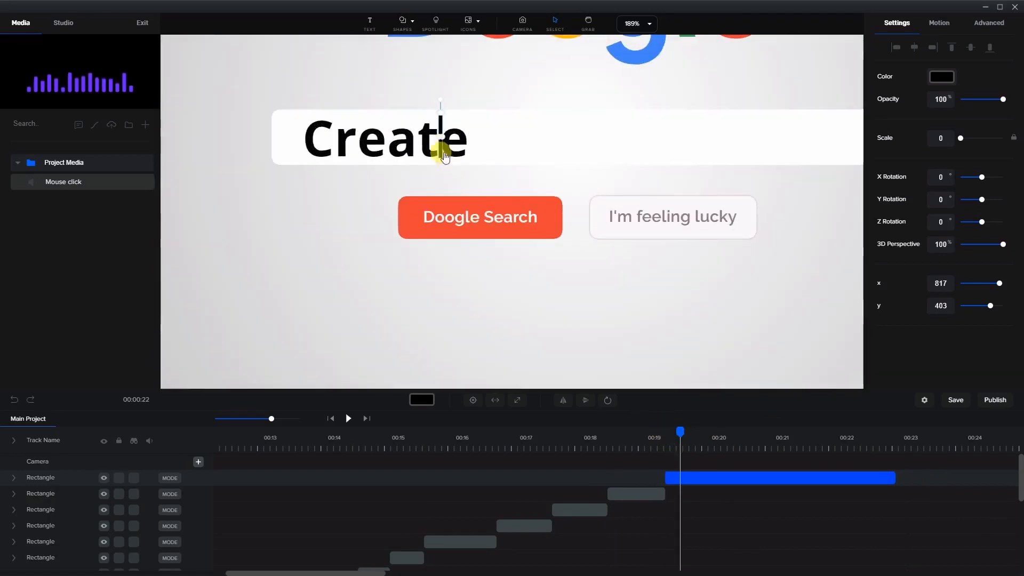
{"action": "left_click_drag", "start_coordinate": [441, 150], "coordinate": [470, 145]}
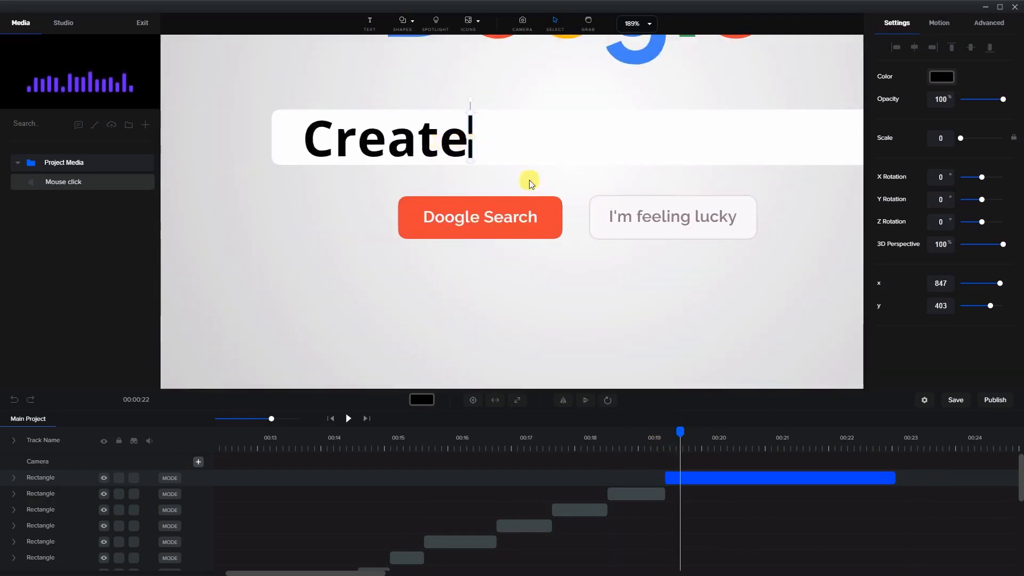
{"action": "left_click", "coordinate": [955, 400]}
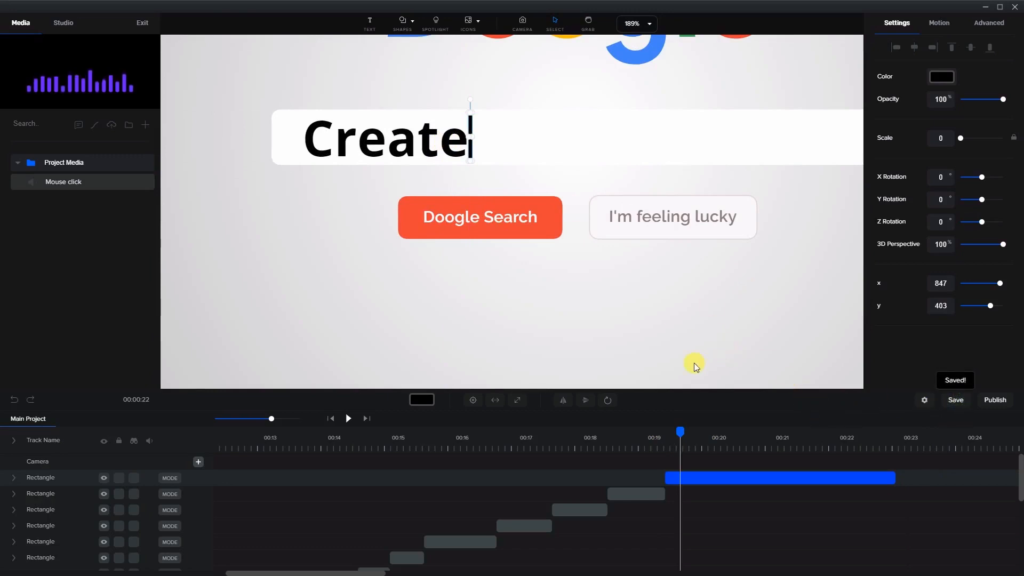
Play back the typing animation from about 00:12
{"action": "left_click_drag", "start_coordinate": [674, 437], "coordinate": [252, 424]}
{"action": "scroll", "coordinate": [376, 506], "scroll_direction": "down", "scroll_amount": 5}
{"action": "left_click", "coordinate": [350, 422]}
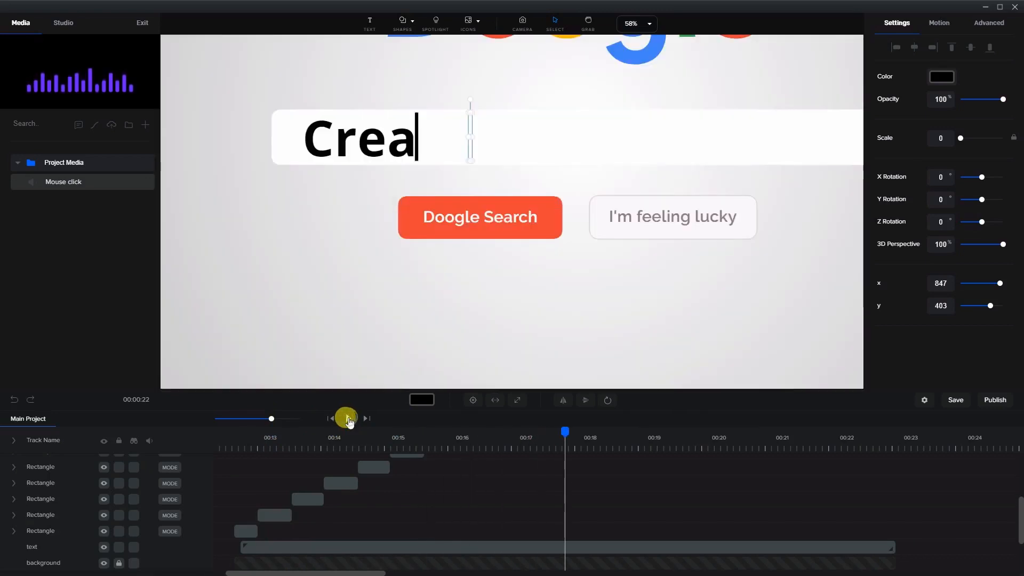
{"action": "left_click", "coordinate": [349, 418]}
Apply the looping Opacity Blink animation to the Creaet cursor clip and trim it to the clip's length
{"action": "left_click_drag", "start_coordinate": [566, 431], "coordinate": [433, 430]}
{"action": "scroll", "coordinate": [472, 482], "scroll_direction": "up", "scroll_amount": 5}
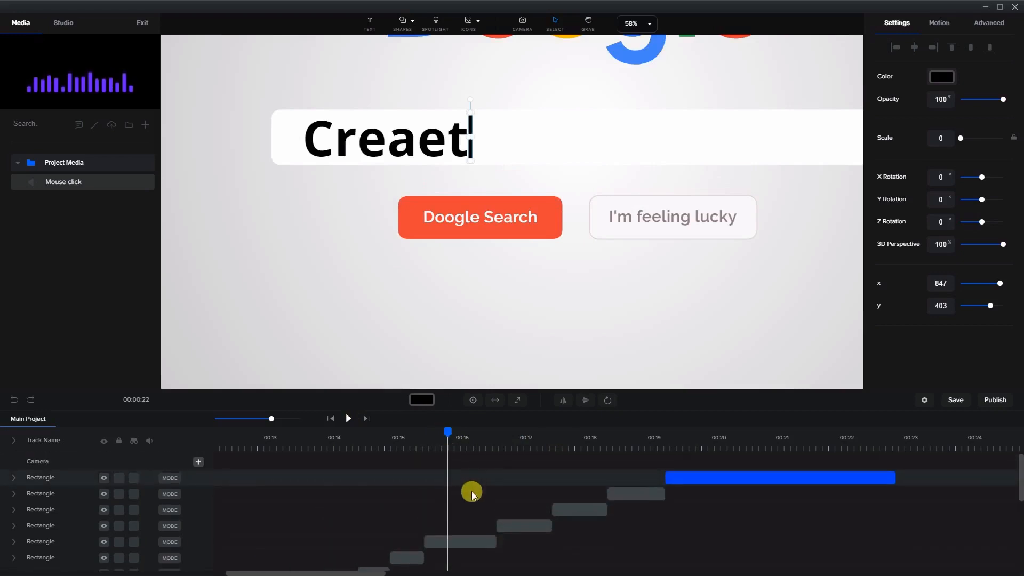
{"action": "left_click", "coordinate": [462, 542]}
{"action": "left_click_drag", "start_coordinate": [449, 431], "coordinate": [428, 433]}
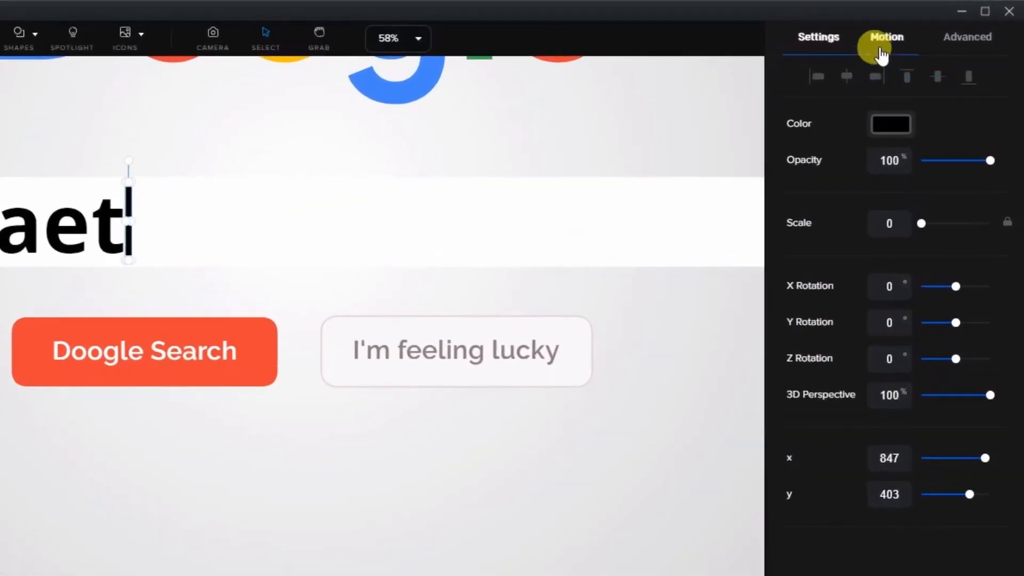
{"action": "left_click", "coordinate": [881, 52]}
{"action": "left_click", "coordinate": [982, 200]}
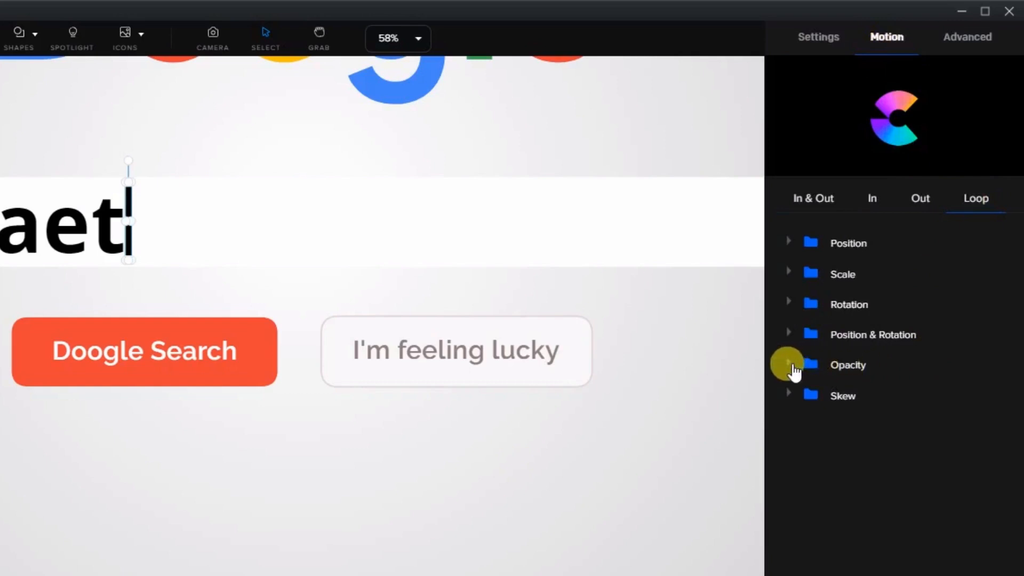
{"action": "left_click", "coordinate": [792, 366]}
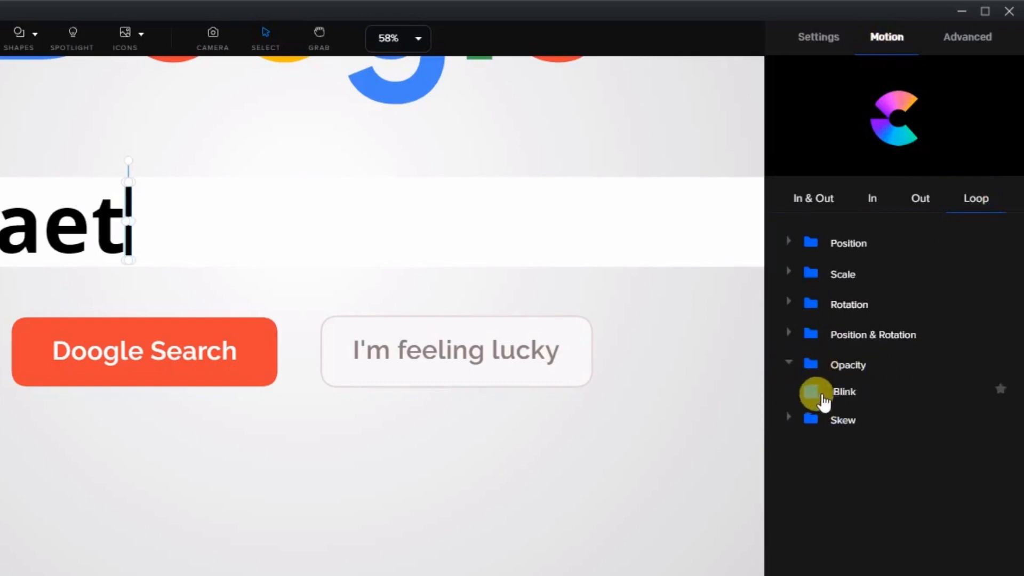
{"action": "left_click", "coordinate": [812, 393]}
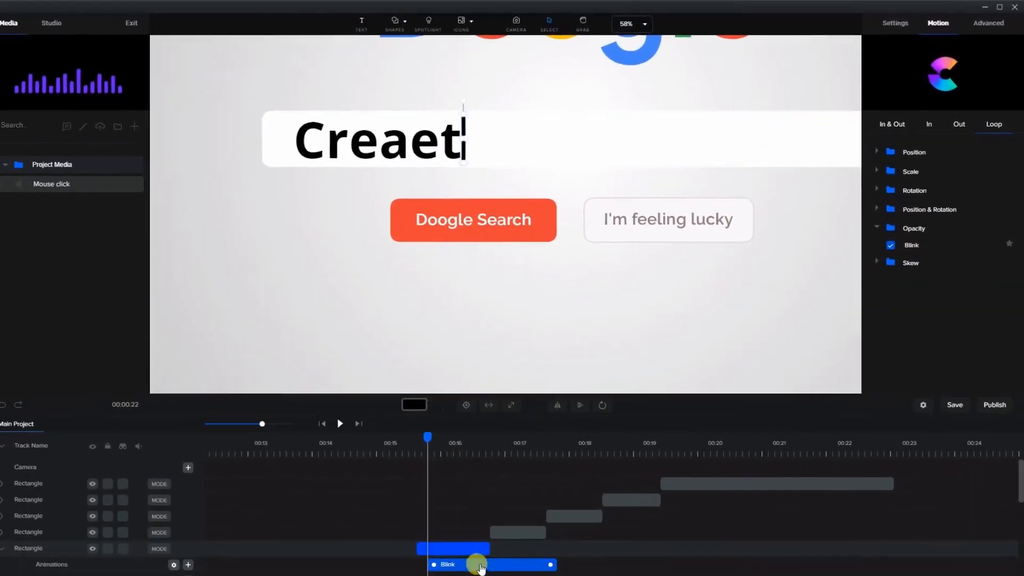
{"action": "left_click_drag", "start_coordinate": [474, 564], "coordinate": [463, 564]}
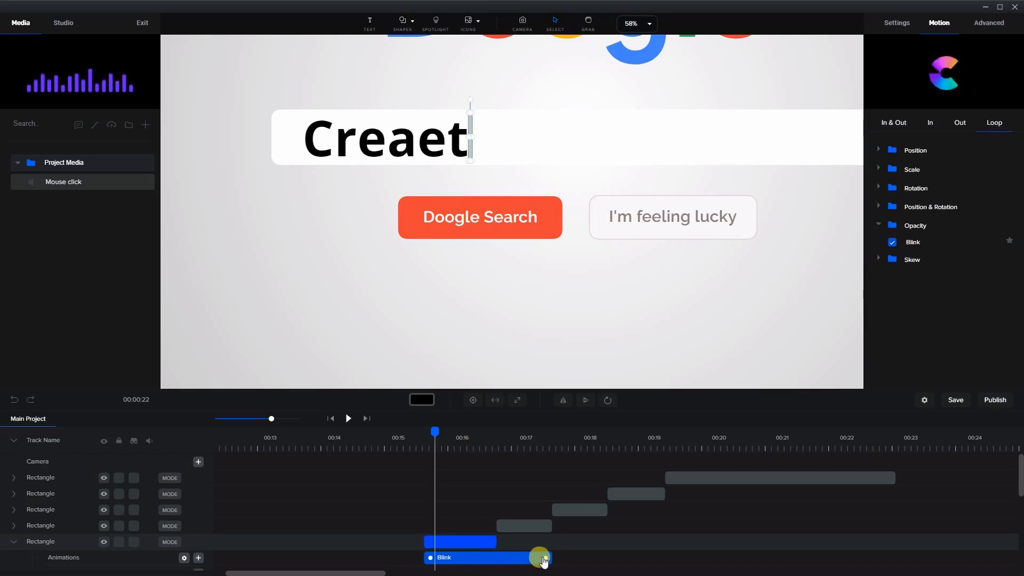
{"action": "left_click_drag", "start_coordinate": [544, 560], "coordinate": [488, 561]}
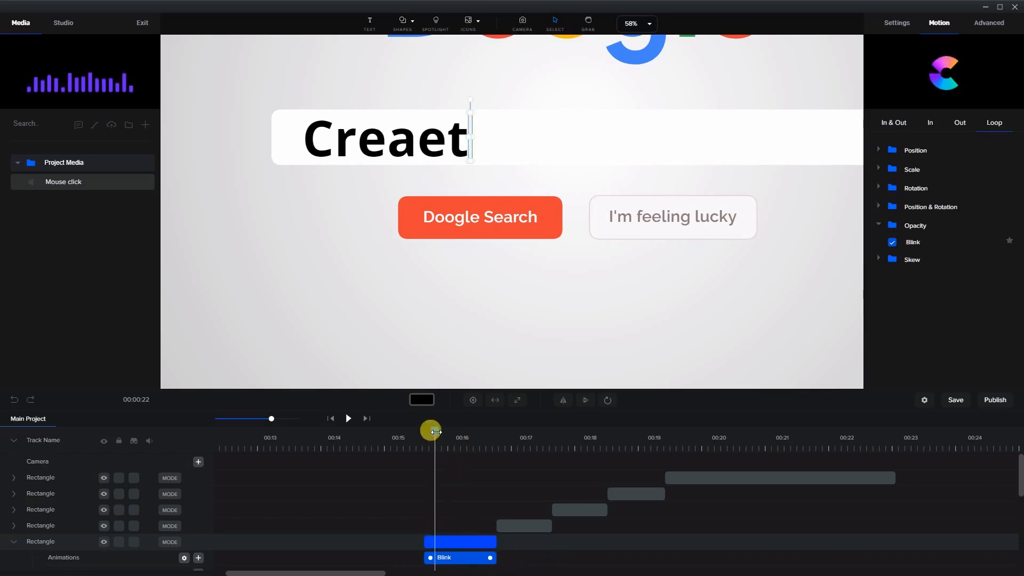
Review the Blink animation's settings and preview the blinking cursor from about 00:15.2
{"action": "left_click_drag", "start_coordinate": [436, 431], "coordinate": [448, 431]}
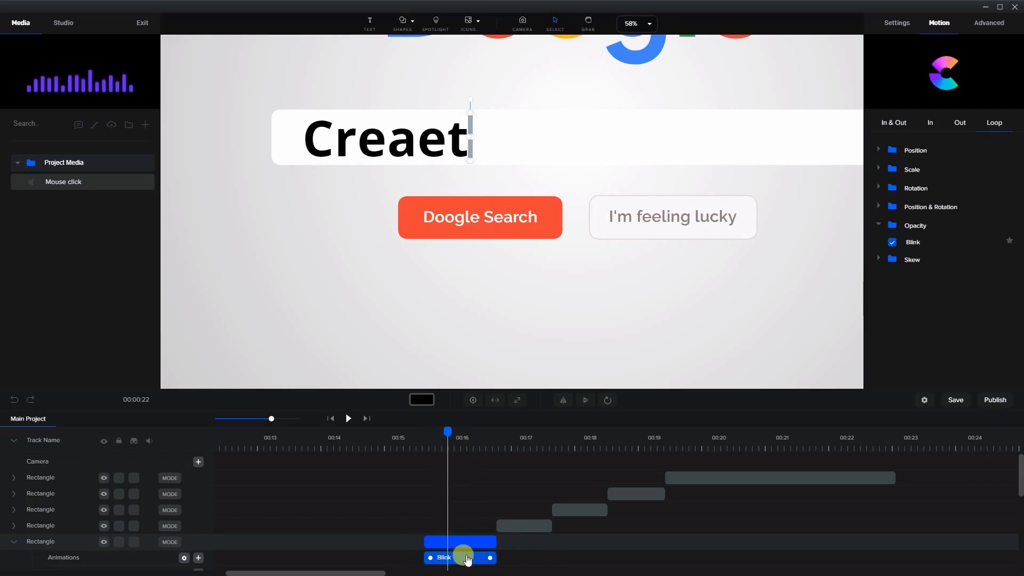
{"action": "right_click", "coordinate": [468, 559]}
{"action": "left_click", "coordinate": [482, 527]}
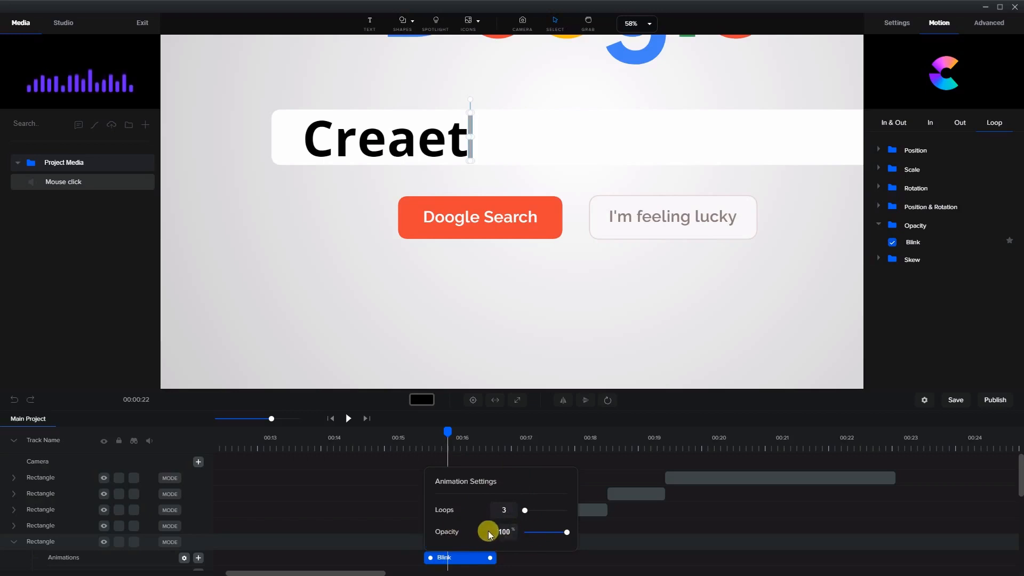
{"action": "left_click", "coordinate": [480, 557]}
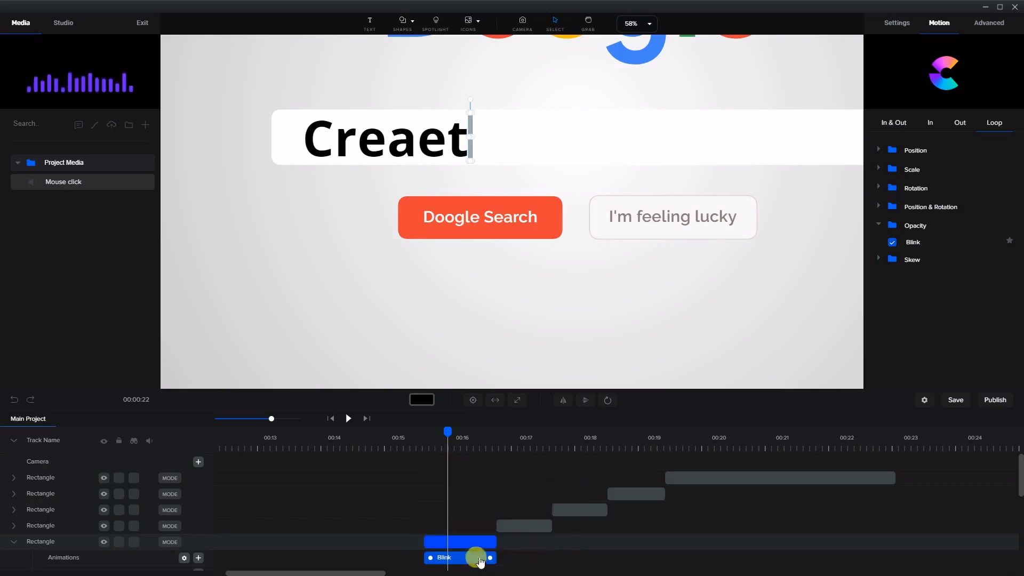
{"action": "left_click", "coordinate": [419, 434]}
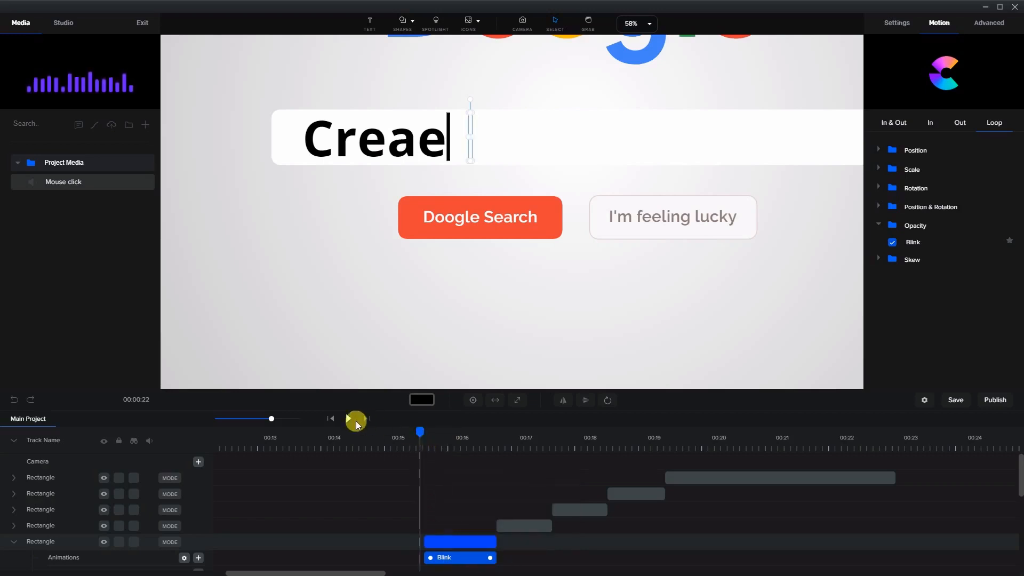
{"action": "left_click", "coordinate": [348, 418]}
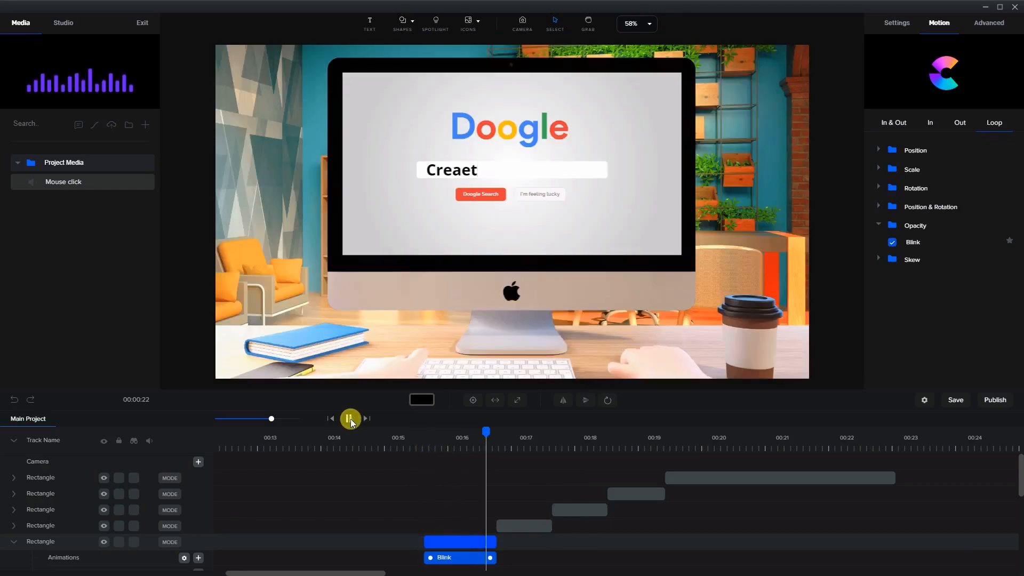
{"action": "left_click", "coordinate": [351, 419]}
Extend the Creaet clip's Blink animation to end about 00:18.4 and preview the result
{"action": "scroll", "coordinate": [490, 518], "scroll_direction": "down", "scroll_amount": 1}
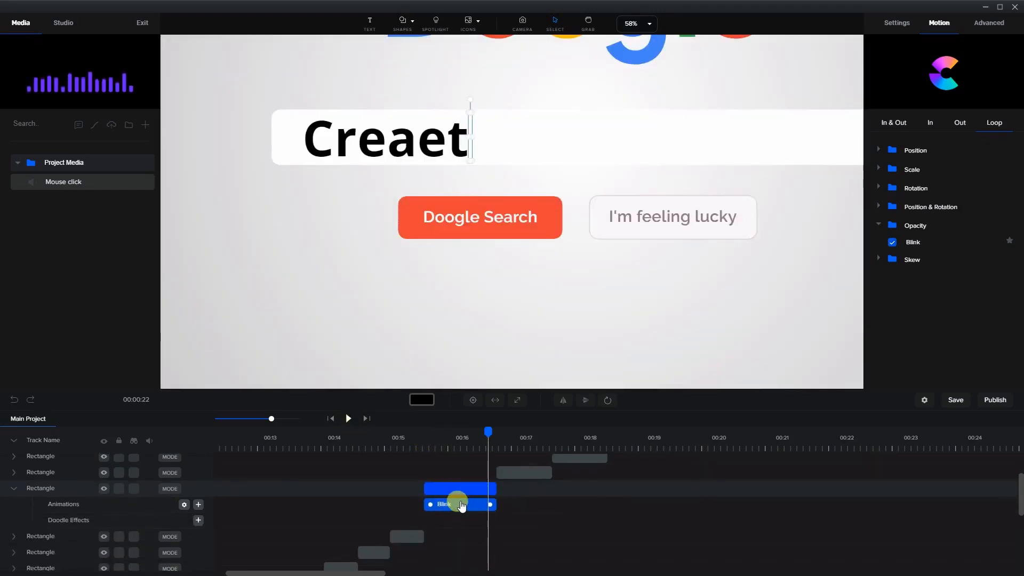
{"action": "left_click_drag", "start_coordinate": [489, 504], "coordinate": [613, 504]}
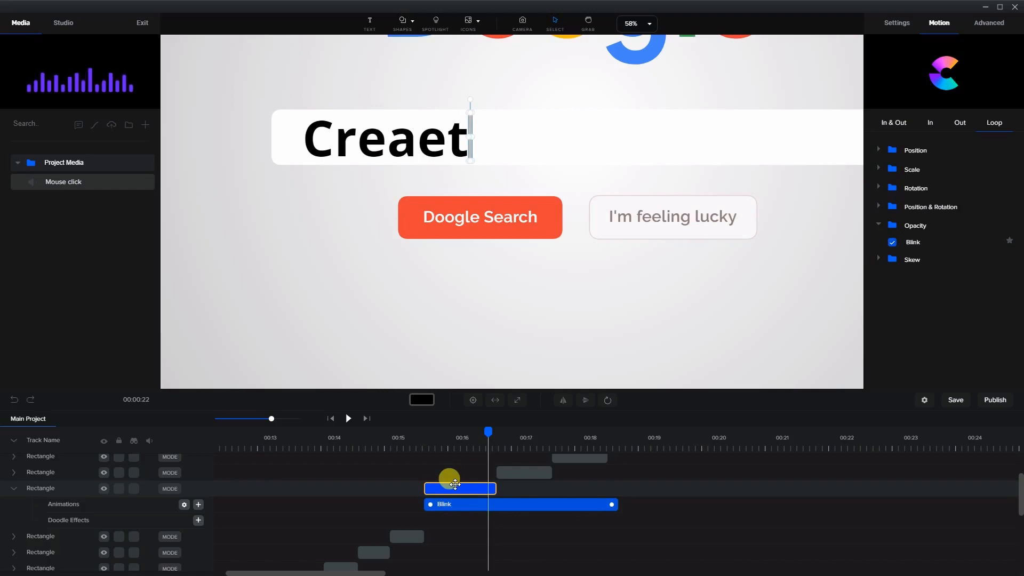
{"action": "left_click", "coordinate": [403, 439]}
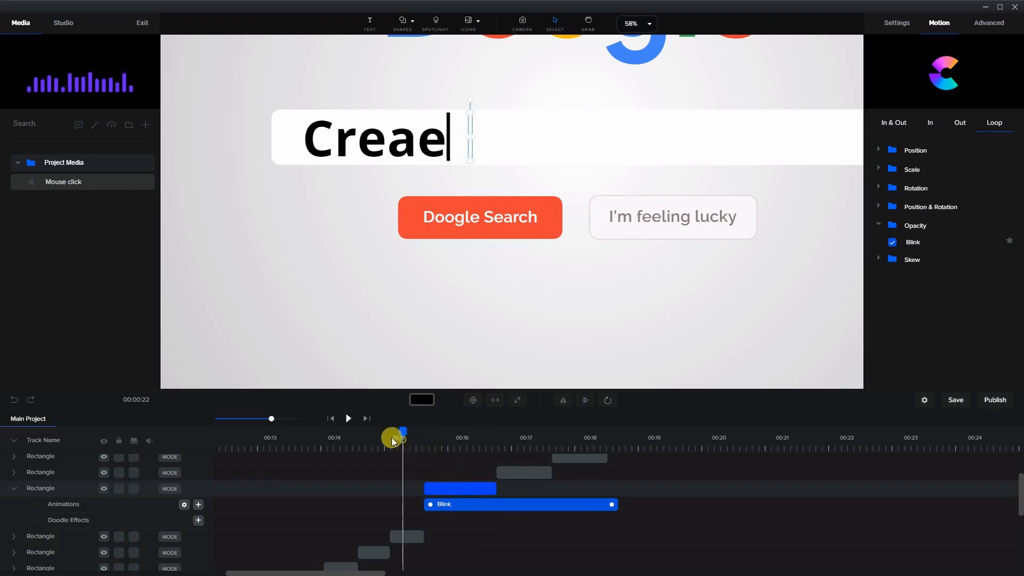
{"action": "left_click", "coordinate": [348, 418]}
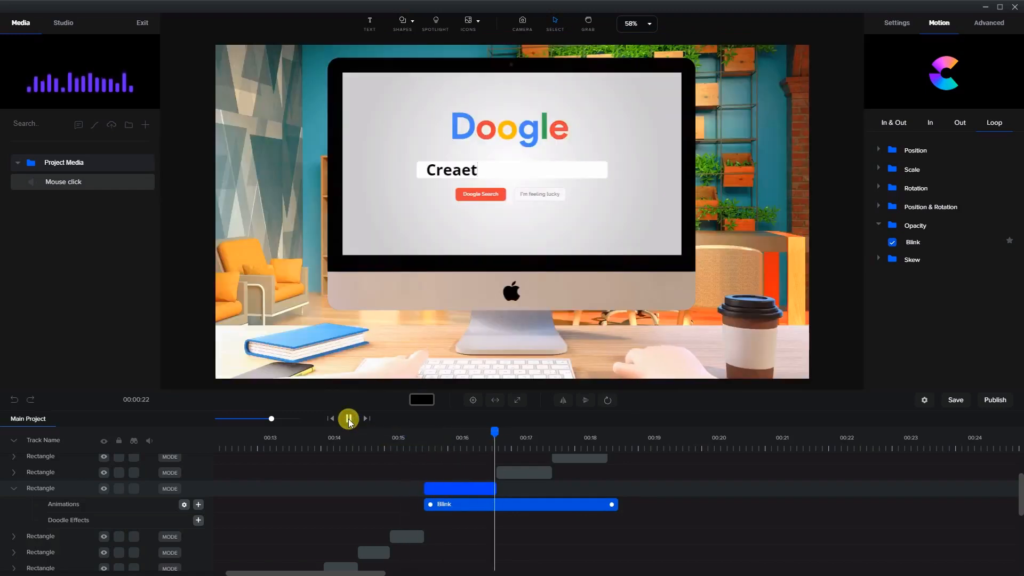
{"action": "left_click", "coordinate": [543, 462]}
Apply the Blink animation to the final Create cursor clip and stretch it to the clip's end
{"action": "left_click_drag", "start_coordinate": [532, 427], "coordinate": [664, 441]}
{"action": "scroll", "coordinate": [673, 502], "scroll_direction": "up", "scroll_amount": 3}
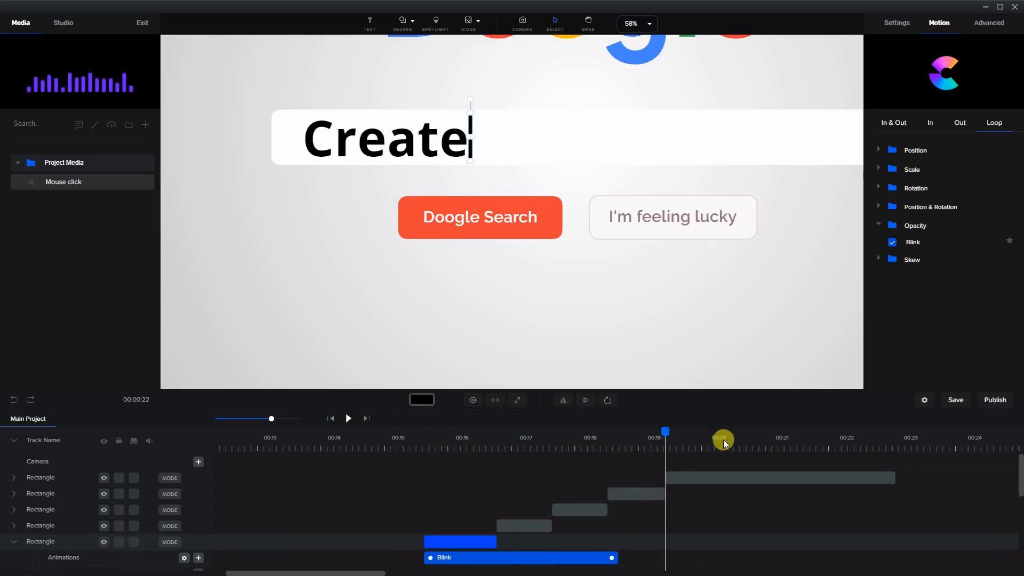
{"action": "left_click", "coordinate": [792, 468]}
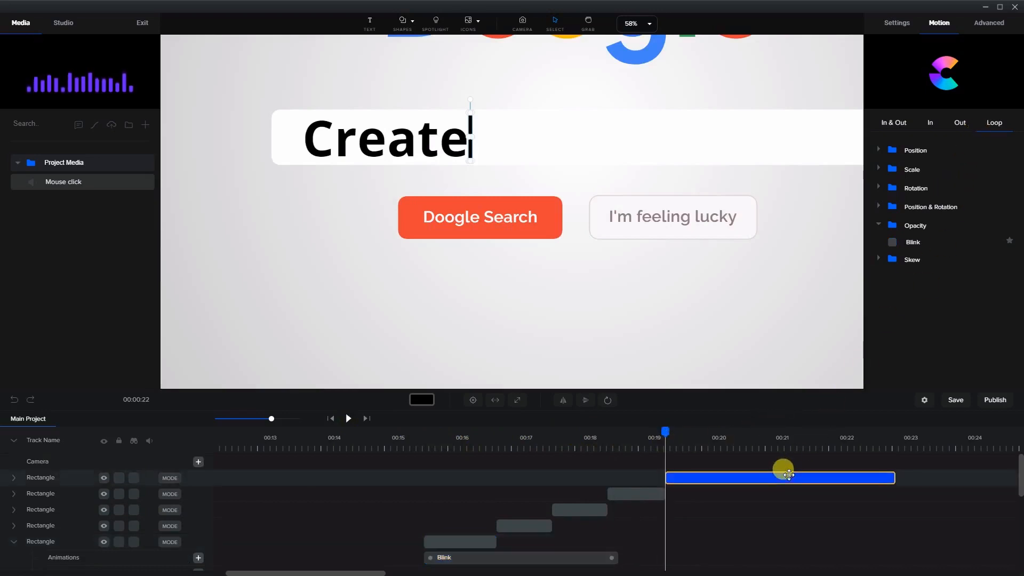
{"action": "left_click", "coordinate": [912, 243]}
{"action": "left_click", "coordinate": [893, 242]}
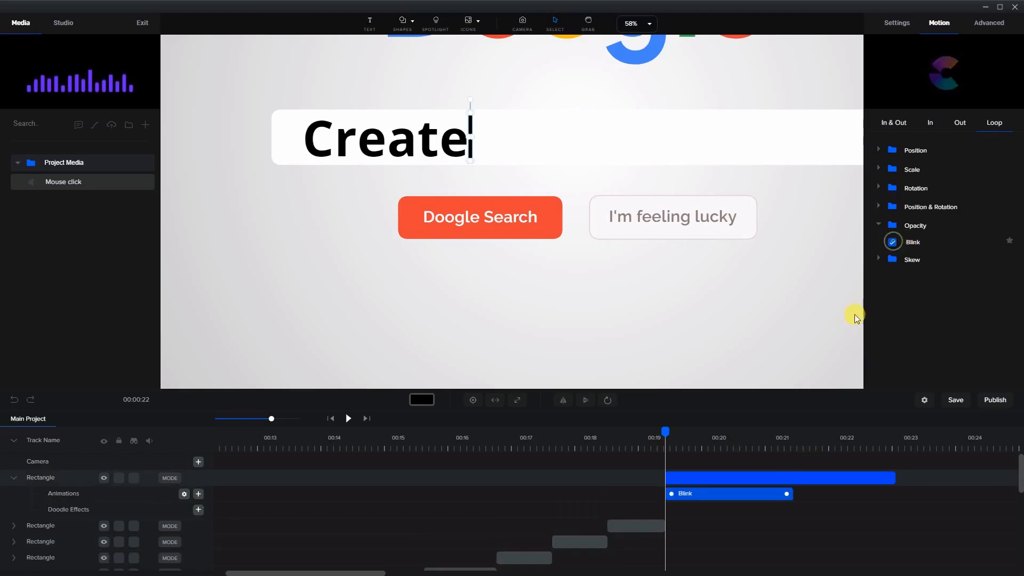
{"action": "left_click_drag", "start_coordinate": [788, 494], "coordinate": [889, 494]}
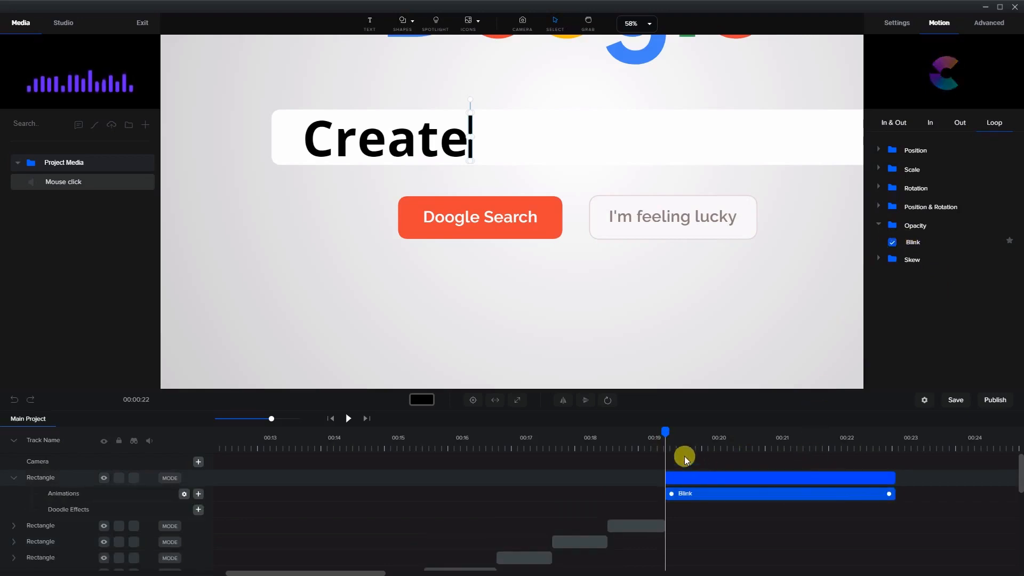
Preview the cursor blinking after Create
{"action": "left_click", "coordinate": [347, 419]}
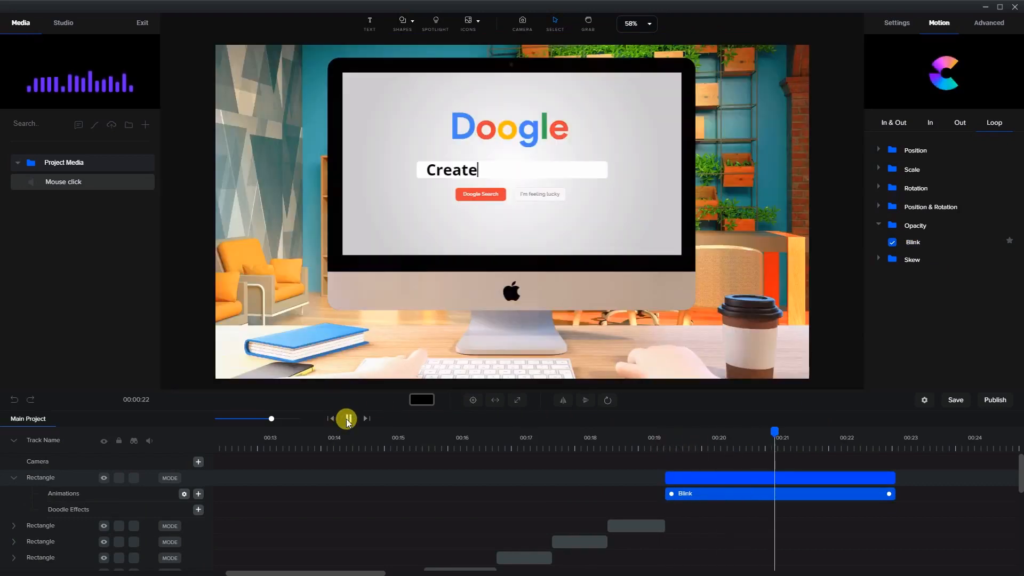
{"action": "left_click", "coordinate": [349, 419]}
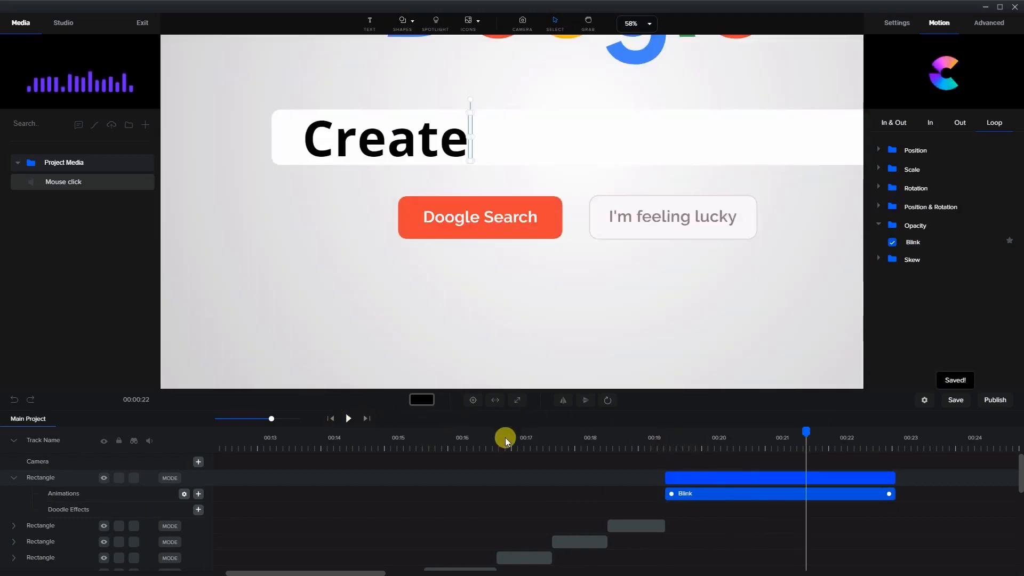
{"action": "scroll", "coordinate": [637, 489], "scroll_direction": "down", "scroll_amount": 1}
{"action": "scroll", "coordinate": [668, 513], "scroll_direction": "up", "scroll_amount": 1}
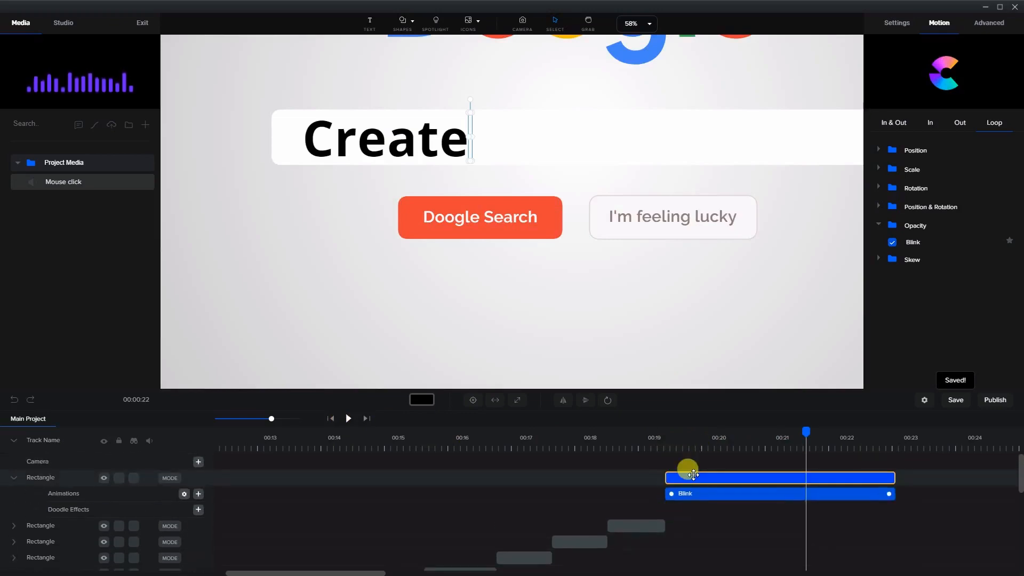
Select all the cursor rectangle clips and combine them into one group
{"action": "scroll", "coordinate": [658, 494], "scroll_direction": "down", "scroll_amount": 1}
{"action": "scroll", "coordinate": [598, 512], "scroll_direction": "up", "scroll_amount": 1}
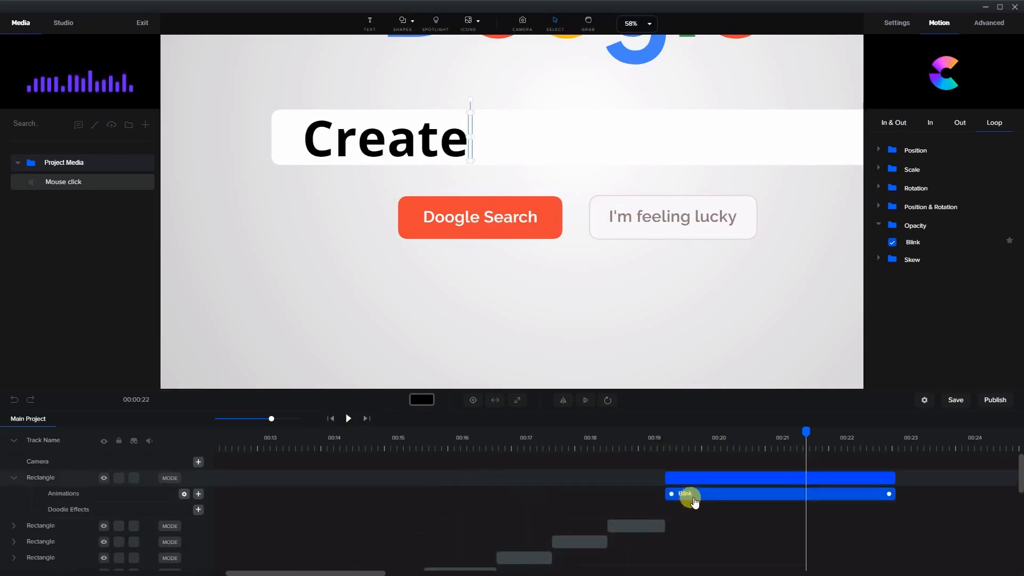
{"action": "left_click", "coordinate": [583, 487]}
{"action": "left_click", "coordinate": [670, 475]}
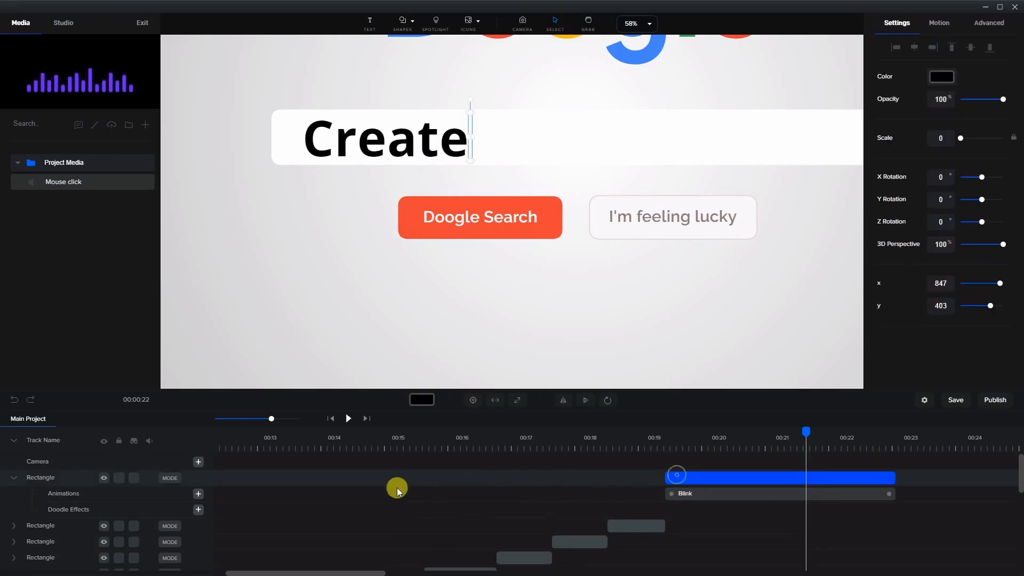
{"action": "scroll", "coordinate": [390, 495], "scroll_direction": "down", "scroll_amount": 1}
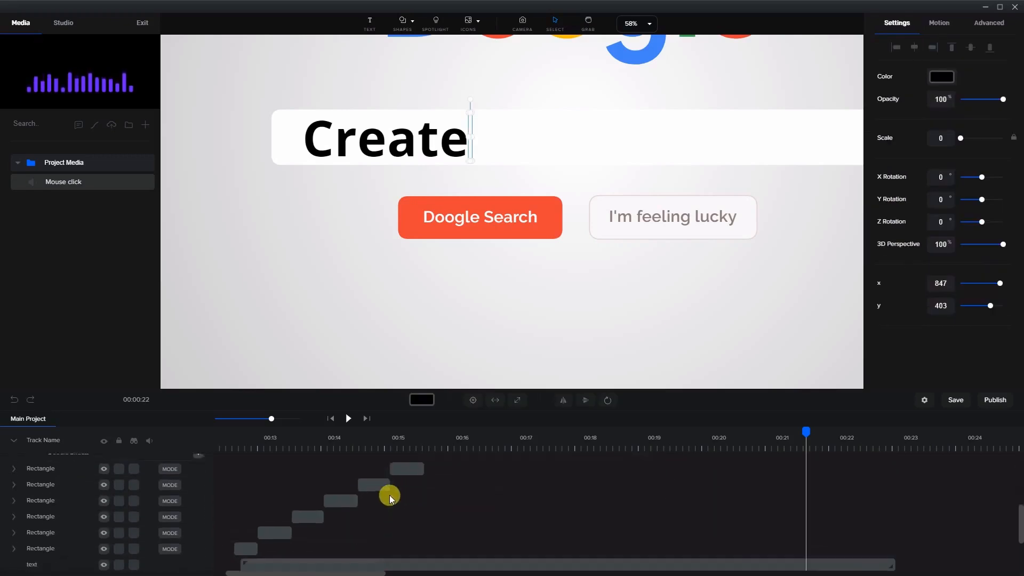
{"action": "left_click", "coordinate": [244, 542], "text": "shift"}
{"action": "scroll", "coordinate": [542, 512], "scroll_direction": "up", "scroll_amount": 3}
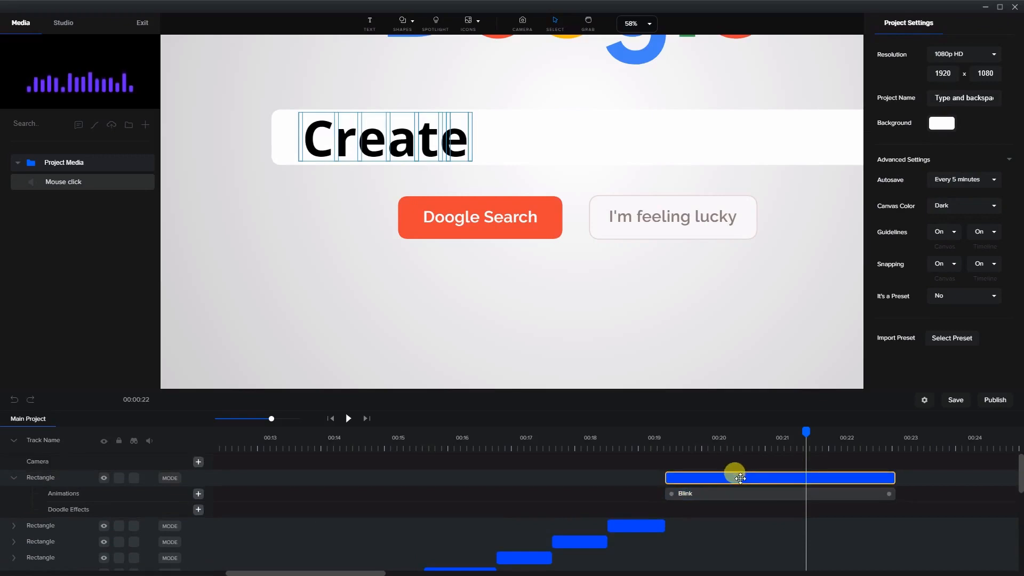
{"action": "scroll", "coordinate": [366, 496], "scroll_direction": "down", "scroll_amount": 6}
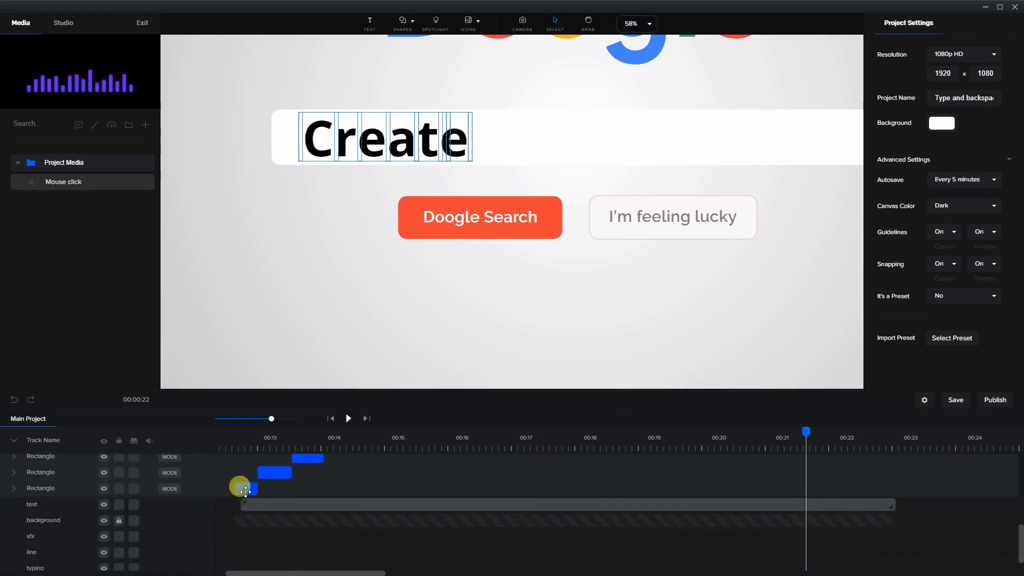
{"action": "right_click", "coordinate": [241, 488]}
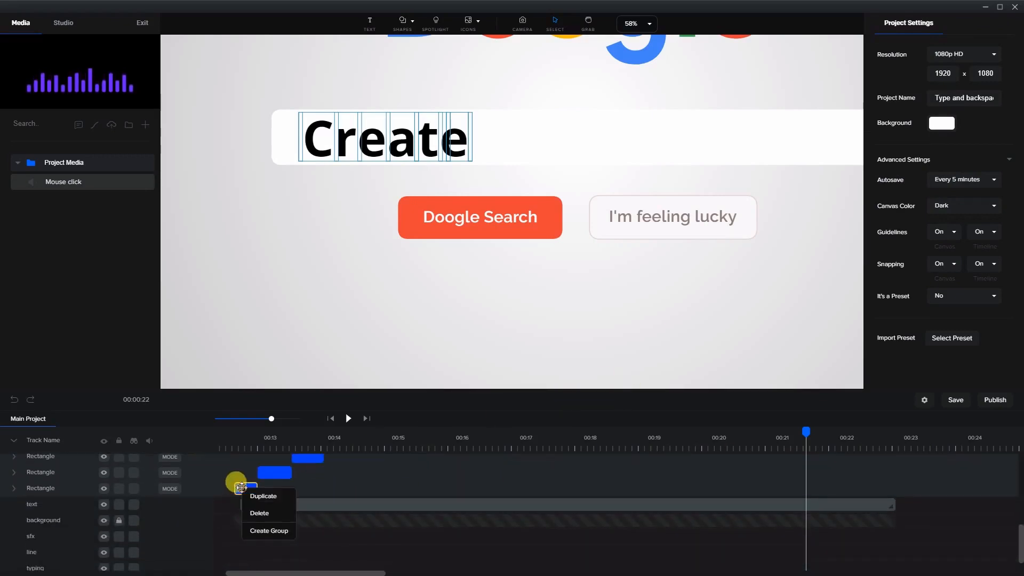
{"action": "left_click", "coordinate": [261, 531]}
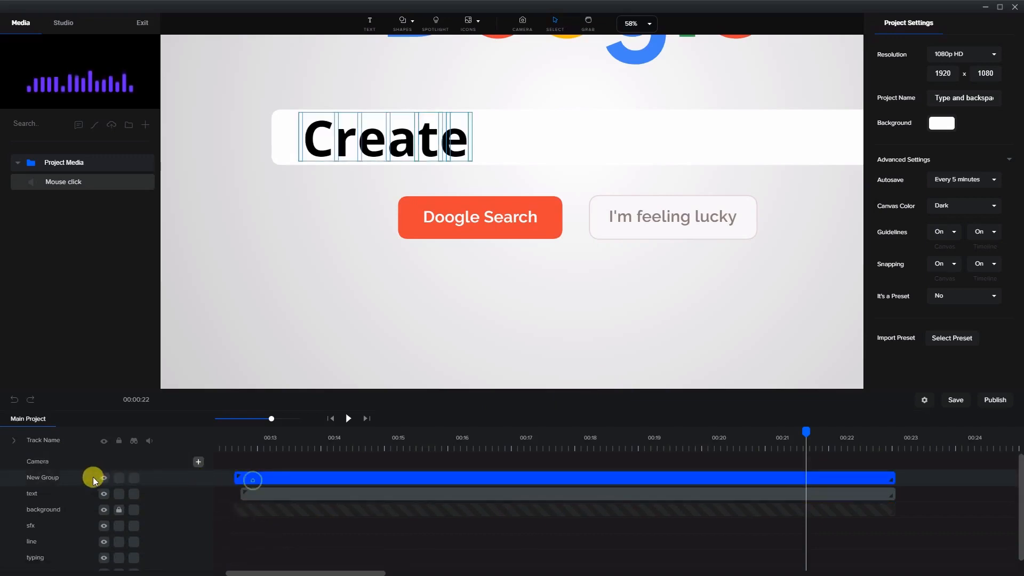
Rename the new group to cursor
{"action": "double_click", "coordinate": [69, 479]}
{"action": "type", "text": "cursor"}
{"action": "key", "text": "Return"}
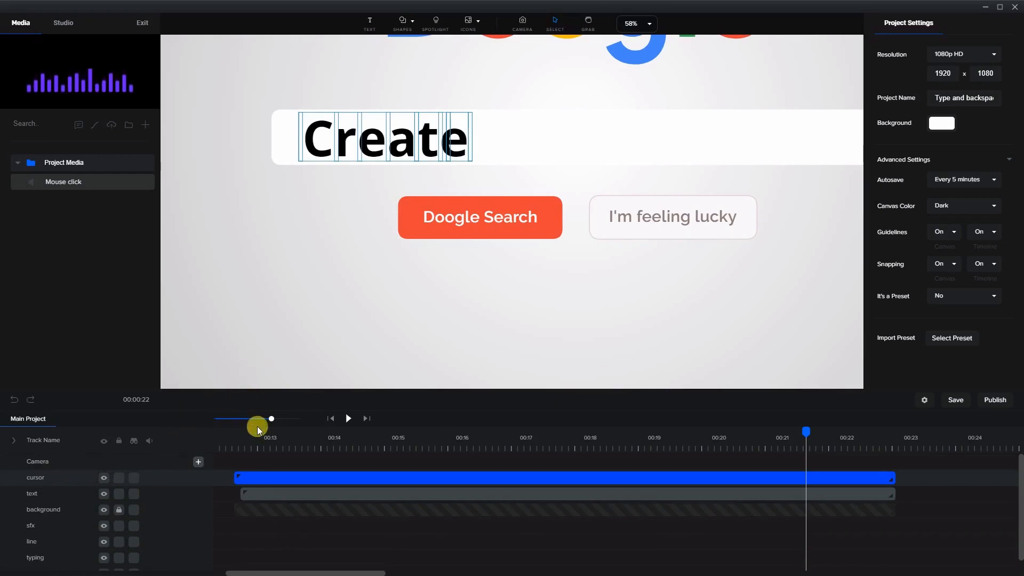
Scrub the timeline to the moment the letter C first appears in the search bar
{"action": "left_click", "coordinate": [238, 453]}
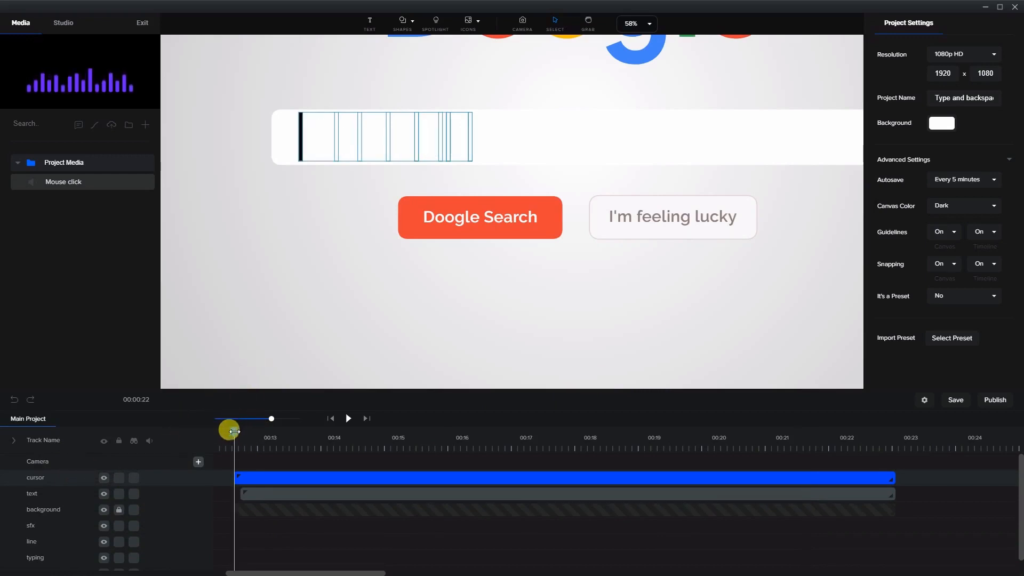
{"action": "left_click_drag", "start_coordinate": [234, 431], "coordinate": [266, 432]}
{"action": "left_click", "coordinate": [289, 329]}
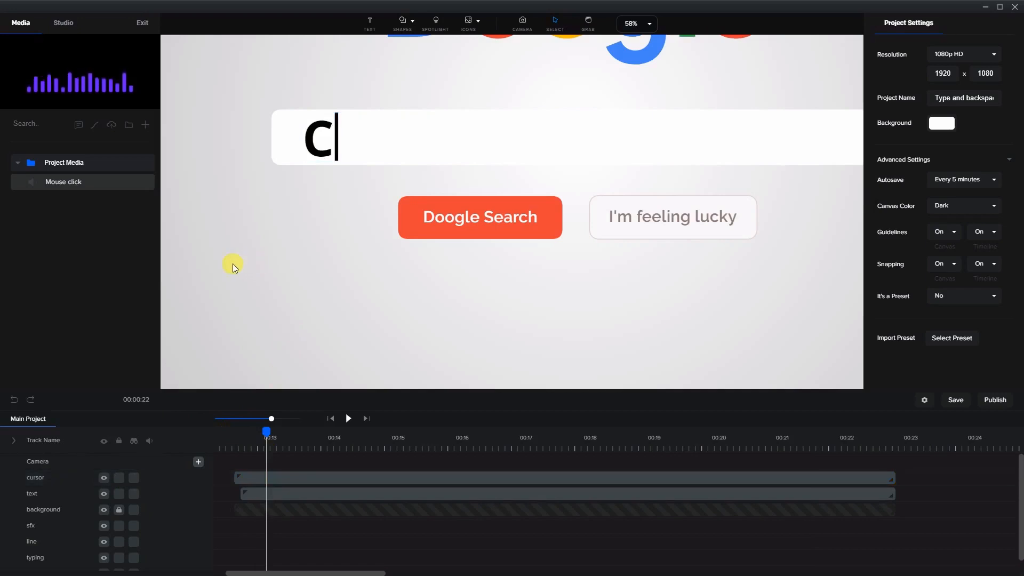
{"action": "left_click", "coordinate": [71, 184]}
{"action": "left_click", "coordinate": [111, 127]}
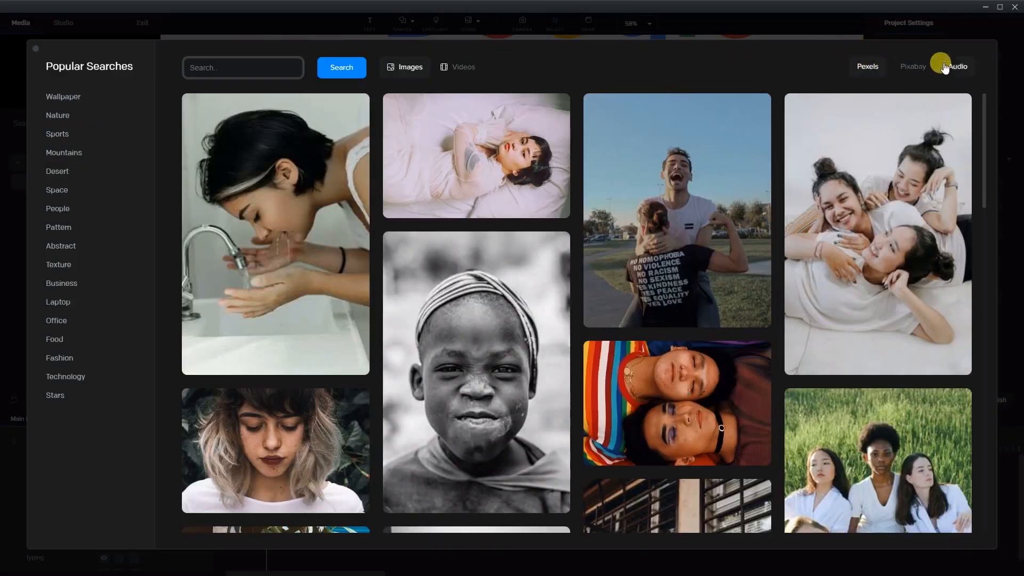
{"action": "left_click", "coordinate": [944, 67]}
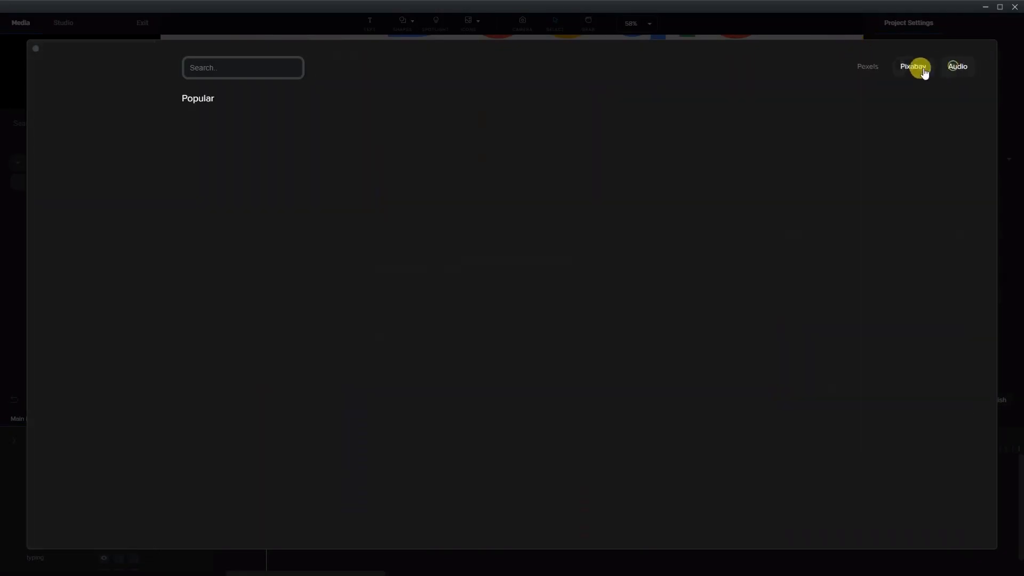
{"action": "left_click", "coordinate": [17, 290]}
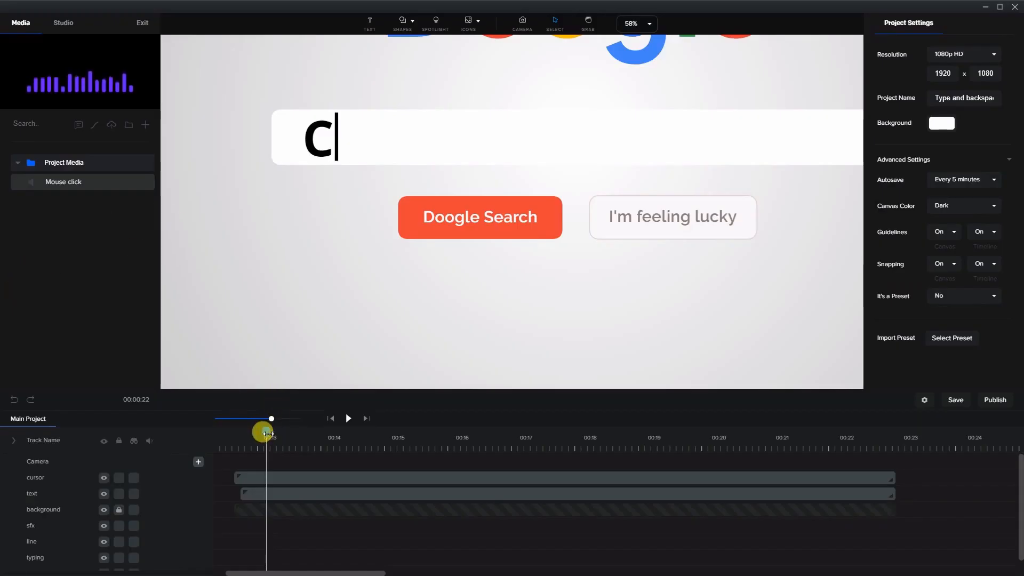
Place the Mouse click sound on the timeline at the playhead where C is typed
{"action": "mouse_move", "coordinate": [266, 433]}
{"action": "left_mouse_down"}
{"action": "mouse_move", "coordinate": [246, 432]}
{"action": "mouse_move", "coordinate": [260, 438]}
{"action": "left_mouse_up"}
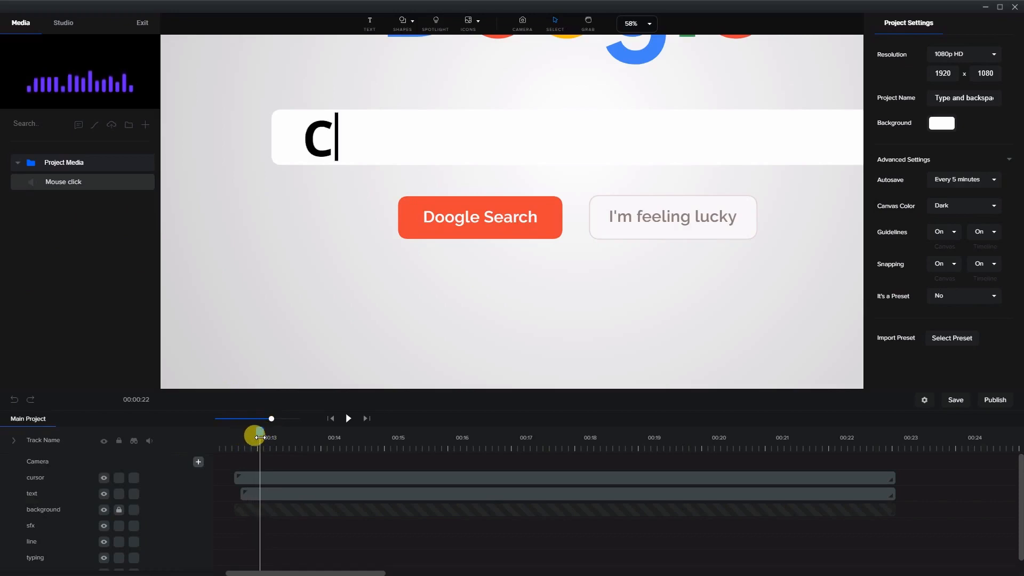
{"action": "left_click_drag", "start_coordinate": [73, 191], "coordinate": [285, 189]}
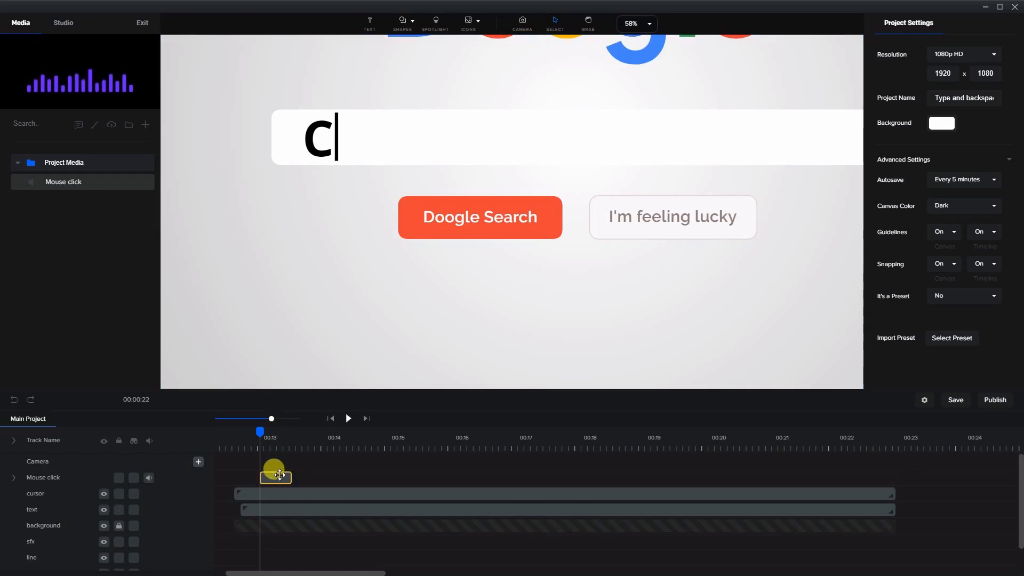
{"action": "mouse_move", "coordinate": [279, 475]}
{"action": "left_mouse_down"}
{"action": "mouse_move", "coordinate": [259, 478]}
{"action": "mouse_move", "coordinate": [270, 481]}
{"action": "left_mouse_up"}
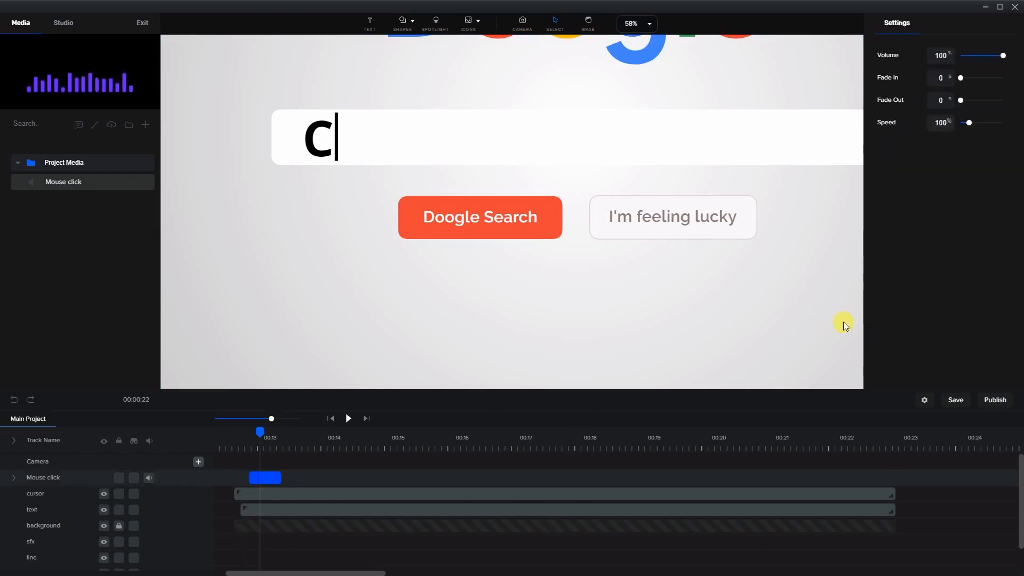
Turn timeline snapping off in the project settings
{"action": "scroll", "coordinate": [798, 312], "scroll_direction": "down", "scroll_amount": 6}
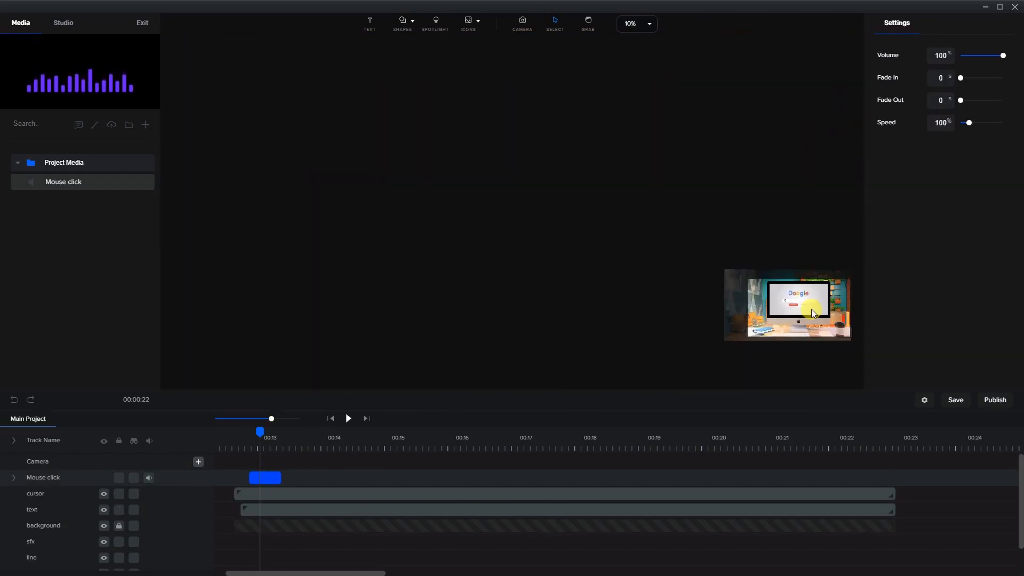
{"action": "left_click", "coordinate": [846, 342]}
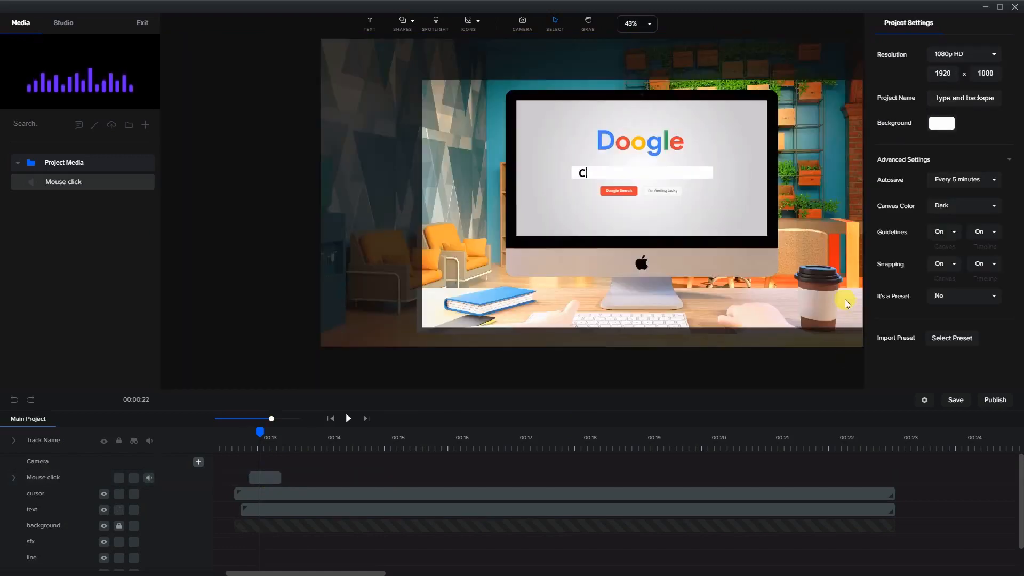
{"action": "scroll", "coordinate": [845, 299], "scroll_direction": "up", "scroll_amount": 2}
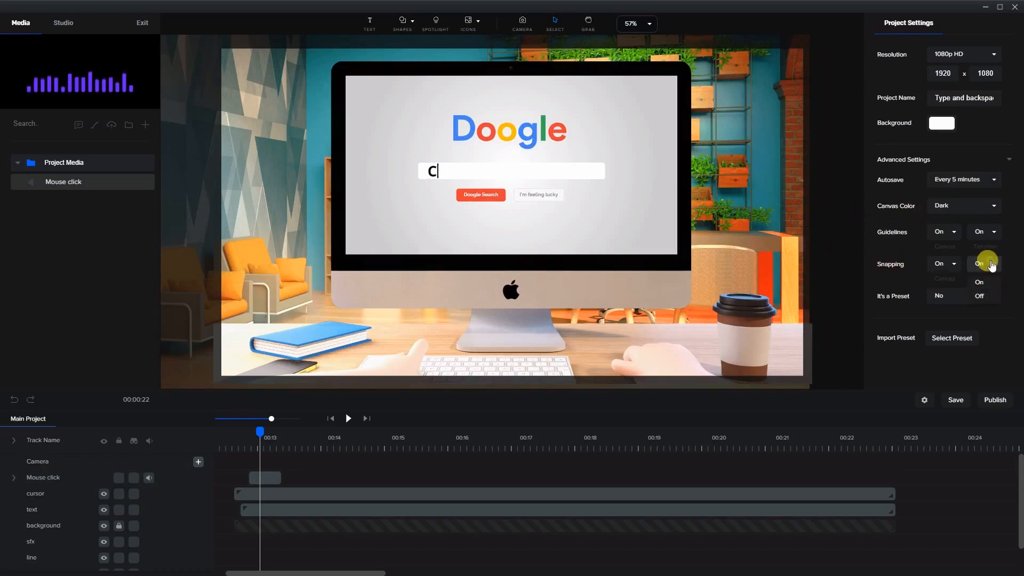
{"action": "left_click", "coordinate": [979, 296]}
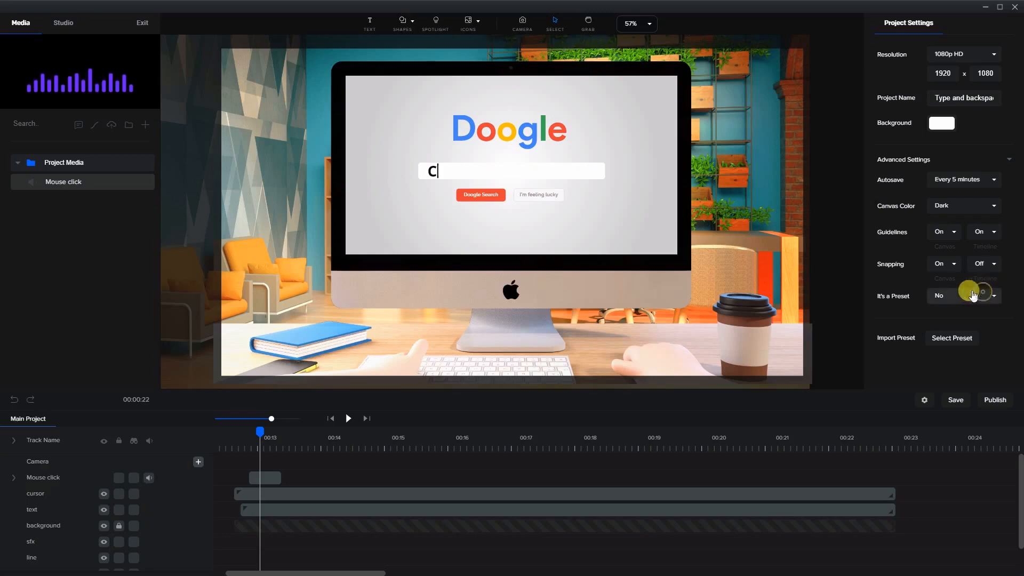
Nudge the first click sound into place and preview the start of the typing
{"action": "left_click_drag", "start_coordinate": [273, 478], "coordinate": [268, 479]}
{"action": "left_click", "coordinate": [240, 445]}
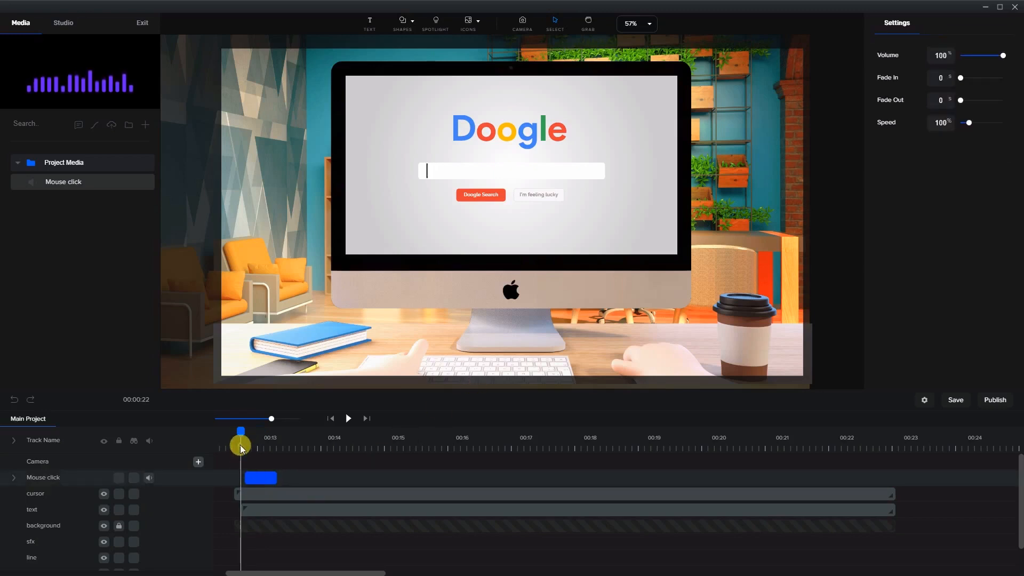
{"action": "left_click", "coordinate": [348, 418]}
{"action": "left_click", "coordinate": [348, 418]}
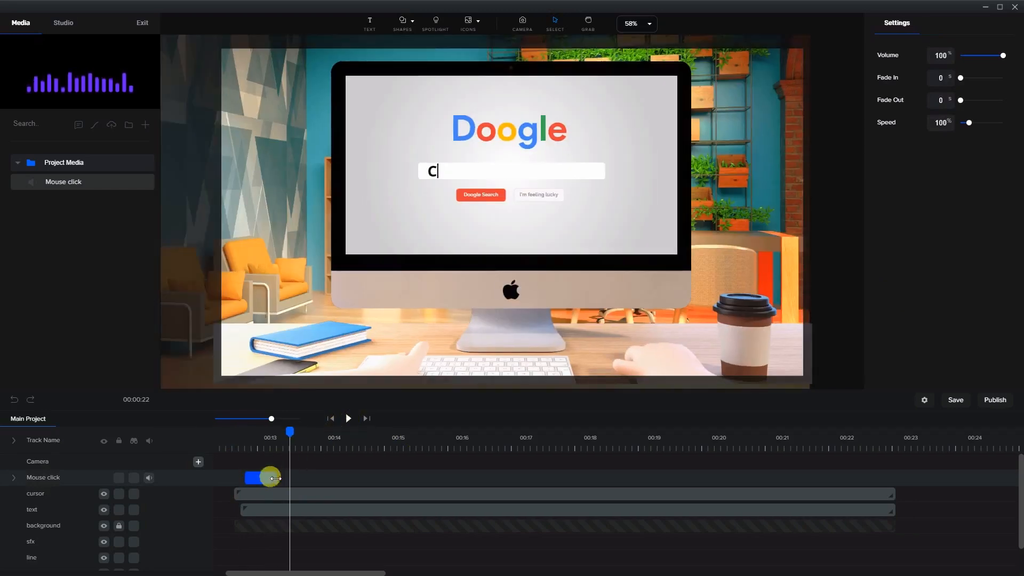
Add Mouse click sounds at the moments r and e are typed
{"action": "left_click_drag", "start_coordinate": [293, 433], "coordinate": [297, 433]}
{"action": "left_click_drag", "start_coordinate": [75, 184], "coordinate": [301, 478]}
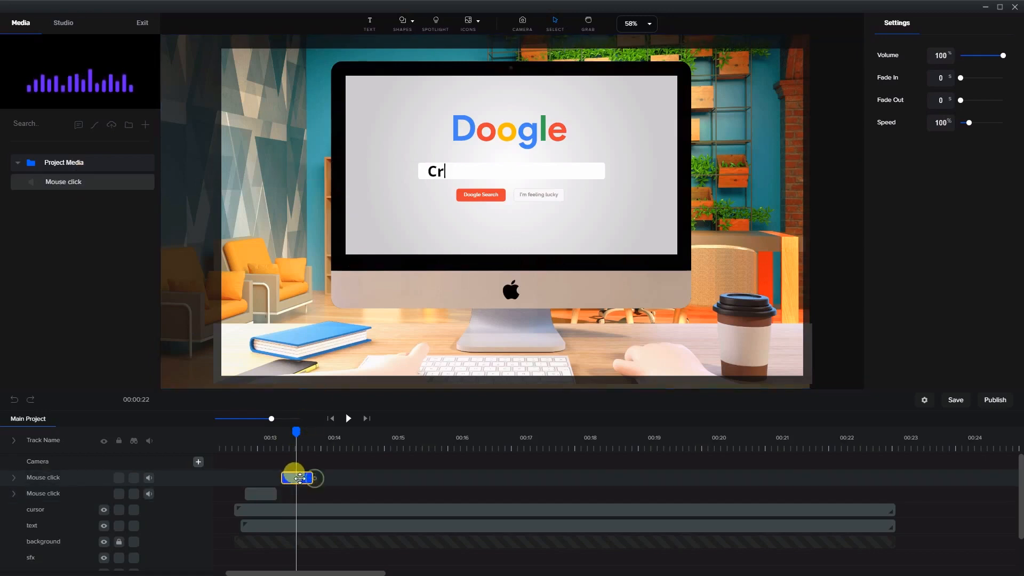
{"action": "left_click_drag", "start_coordinate": [298, 429], "coordinate": [330, 442]}
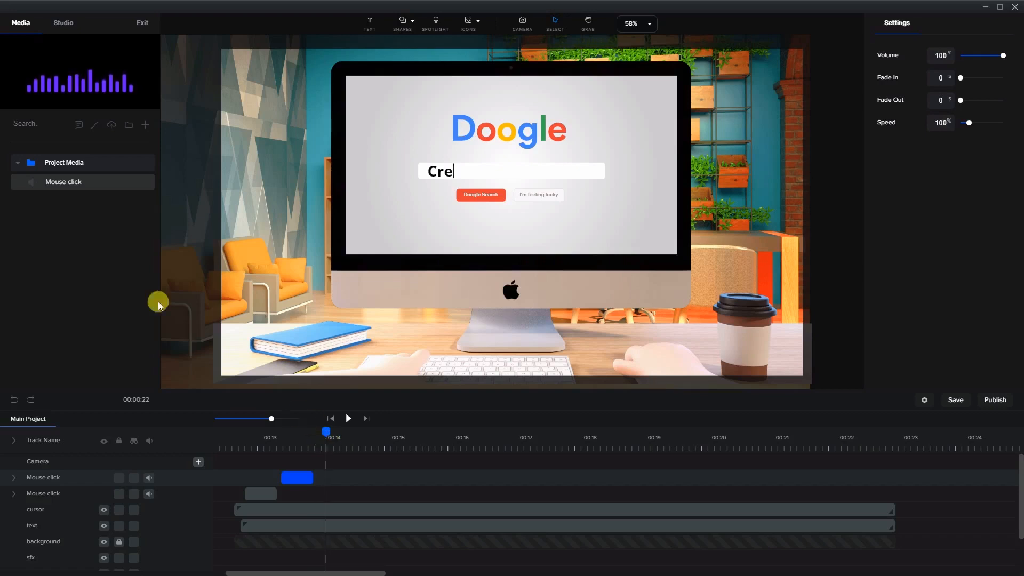
{"action": "left_click_drag", "start_coordinate": [66, 182], "coordinate": [334, 475]}
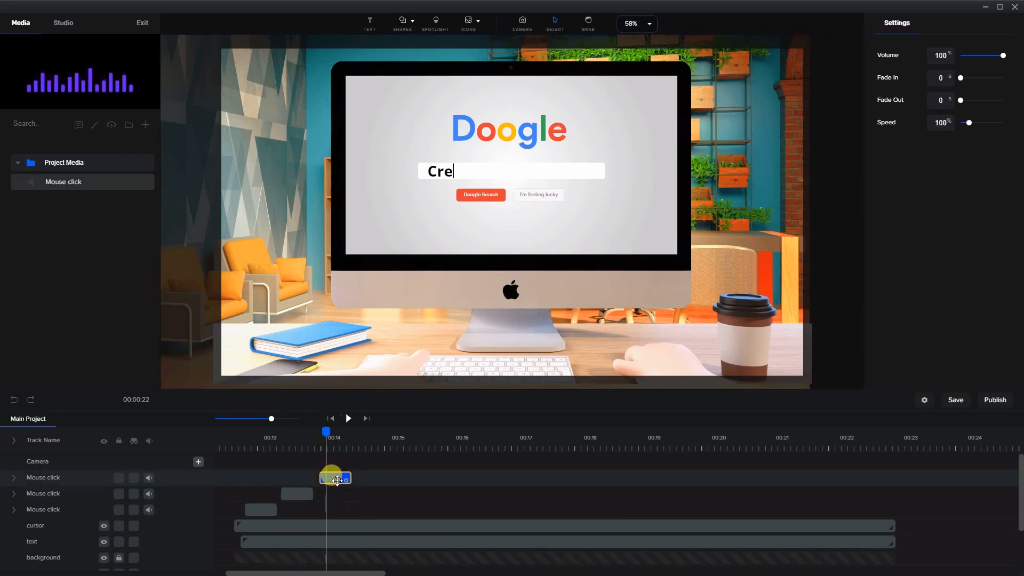
Add Mouse click sounds at the moments a and the mistyped e appear
{"action": "left_click_drag", "start_coordinate": [328, 437], "coordinate": [359, 440]}
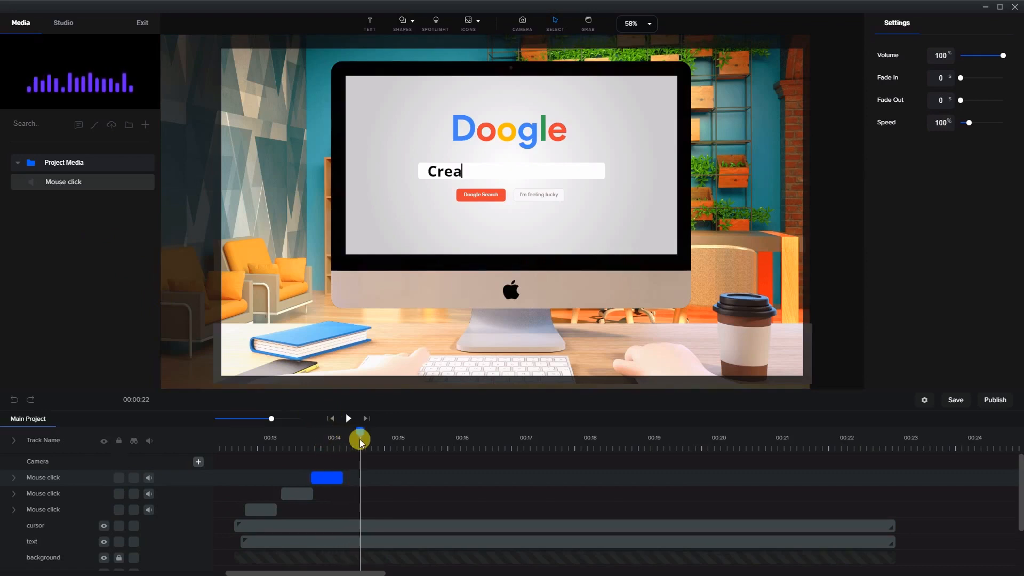
{"action": "left_click_drag", "start_coordinate": [79, 184], "coordinate": [440, 338]}
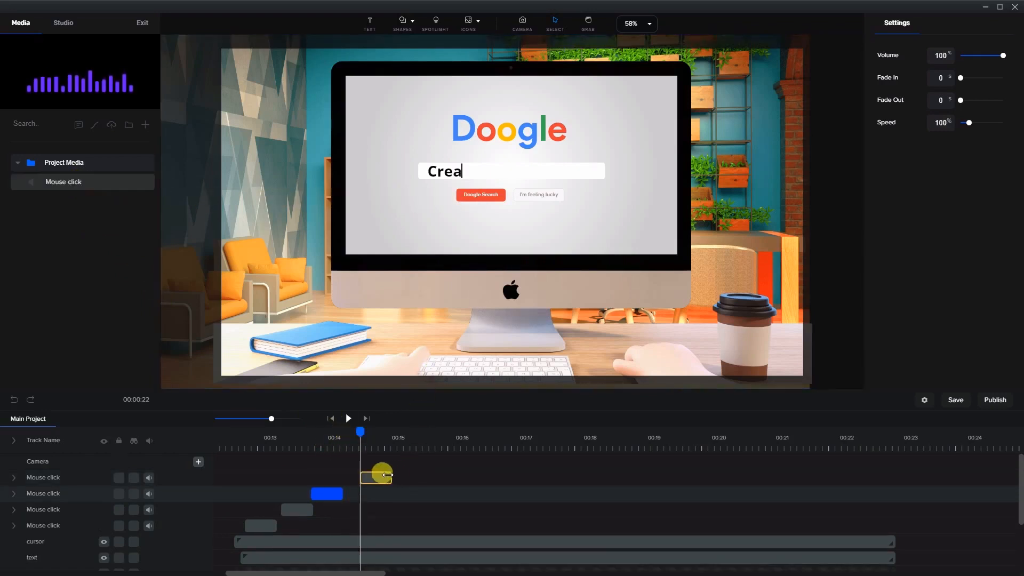
{"action": "left_click_drag", "start_coordinate": [387, 475], "coordinate": [374, 476]}
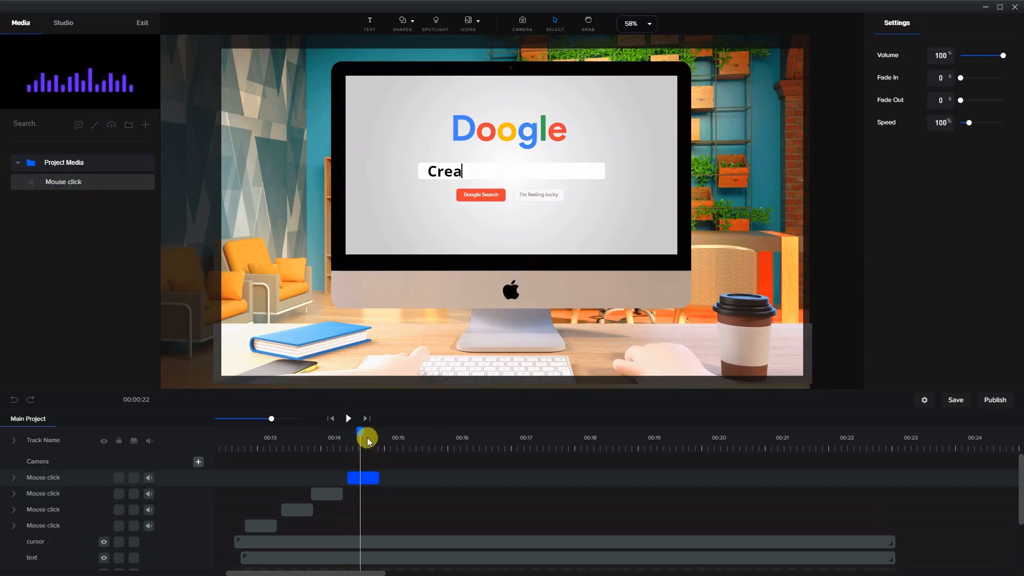
{"action": "left_click_drag", "start_coordinate": [360, 431], "coordinate": [390, 442]}
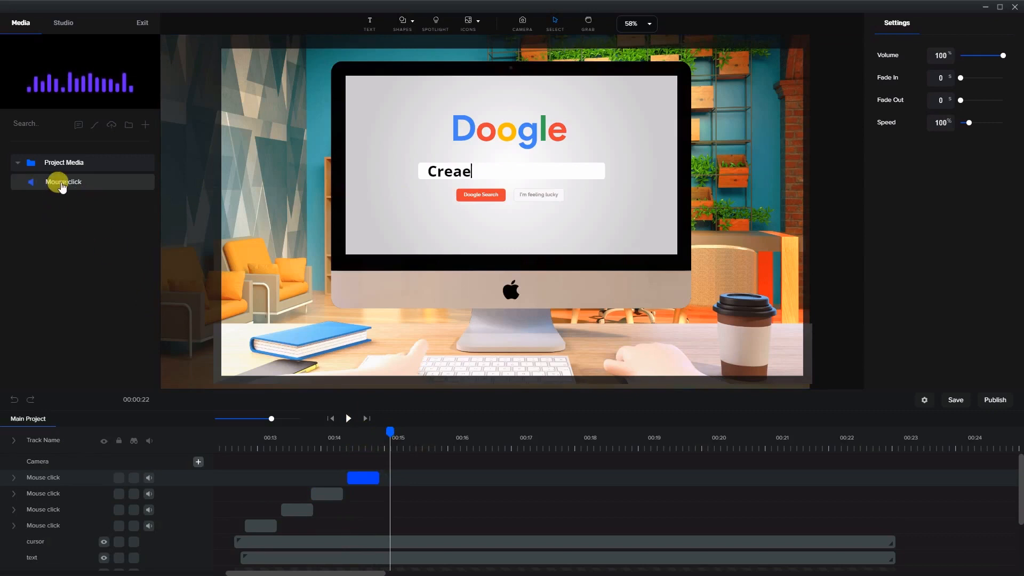
{"action": "left_click_drag", "start_coordinate": [62, 187], "coordinate": [398, 479]}
Add Mouse click sounds at the mistyped t and at both backspace moments
{"action": "left_click_drag", "start_coordinate": [389, 431], "coordinate": [423, 440]}
{"action": "left_click_drag", "start_coordinate": [59, 191], "coordinate": [450, 350]}
{"action": "left_click_drag", "start_coordinate": [444, 478], "coordinate": [428, 479]}
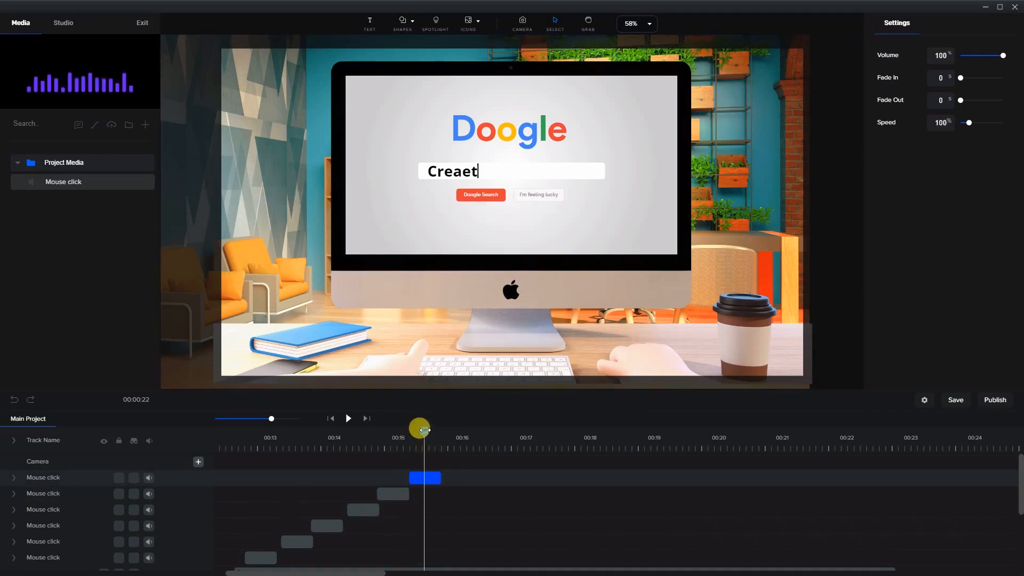
{"action": "left_click_drag", "start_coordinate": [425, 430], "coordinate": [502, 435]}
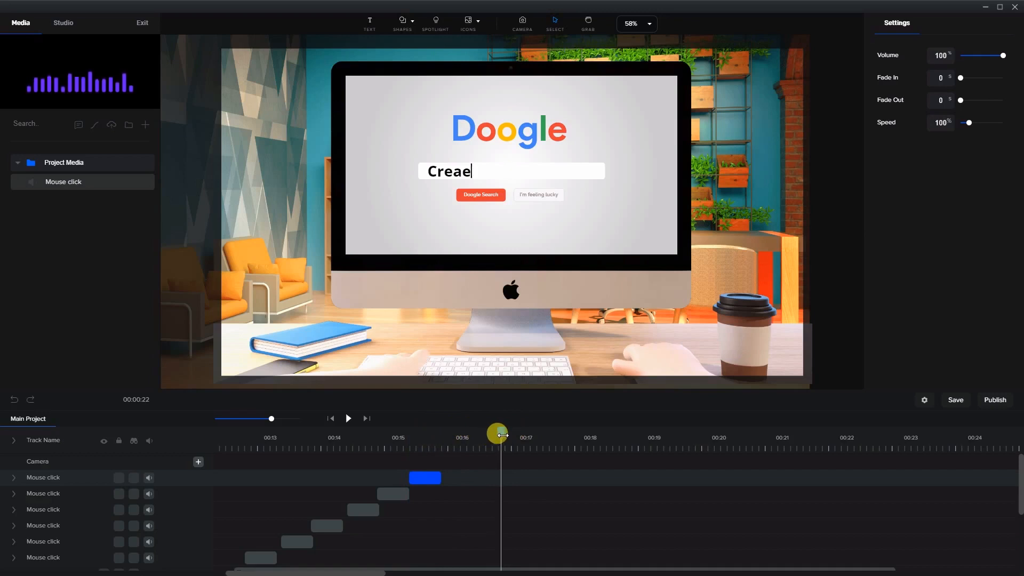
{"action": "left_click_drag", "start_coordinate": [83, 183], "coordinate": [505, 475]}
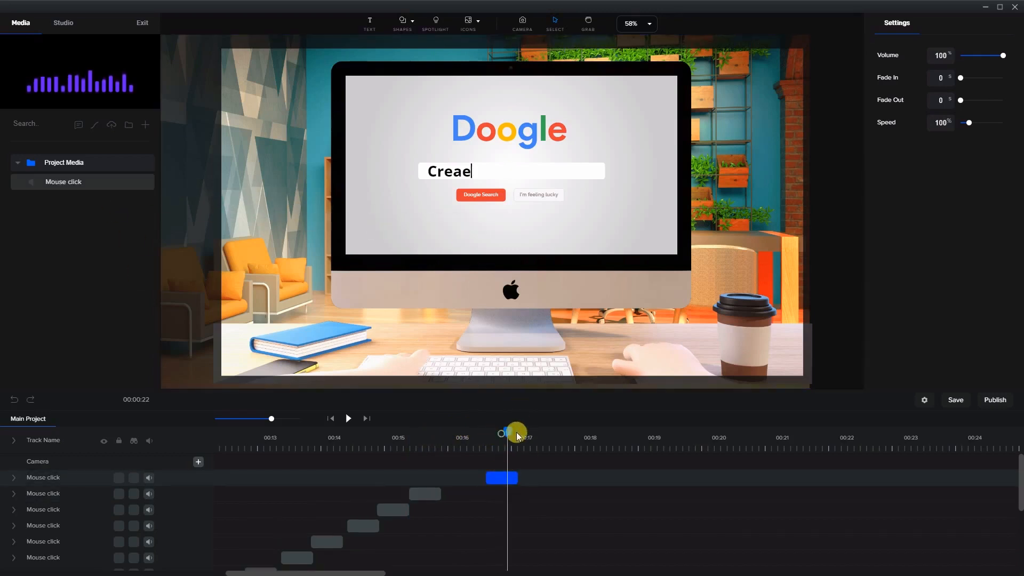
{"action": "left_click_drag", "start_coordinate": [516, 432], "coordinate": [560, 438]}
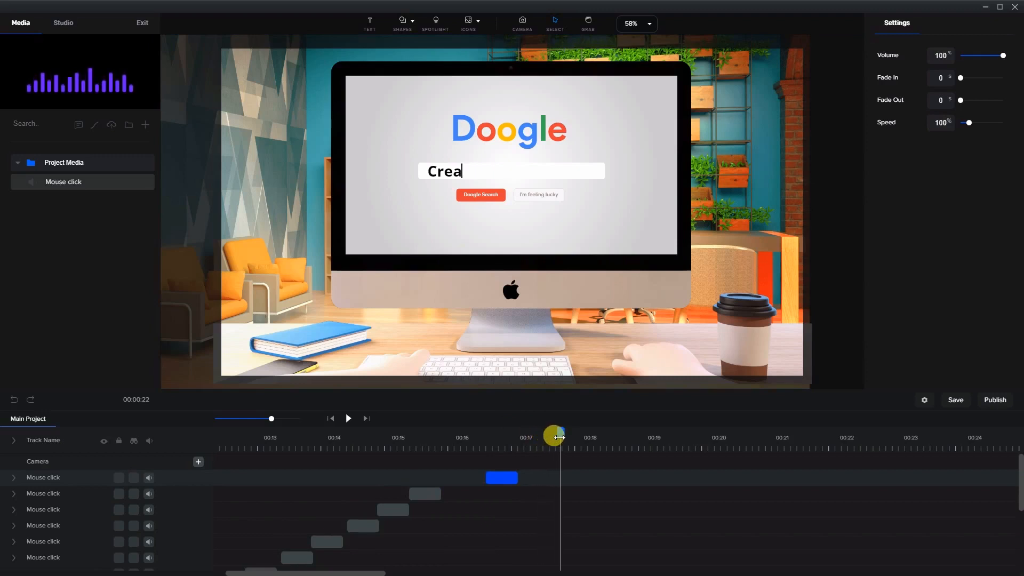
{"action": "left_click_drag", "start_coordinate": [64, 182], "coordinate": [578, 471]}
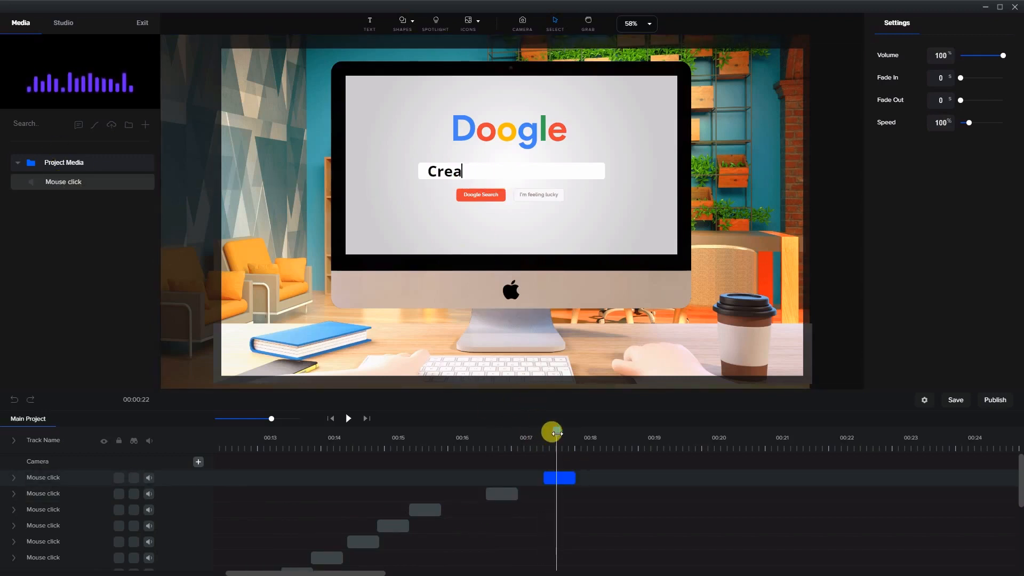
Add Mouse click sounds at the moments the final t and the final e are typed
{"action": "left_click_drag", "start_coordinate": [557, 434], "coordinate": [609, 432]}
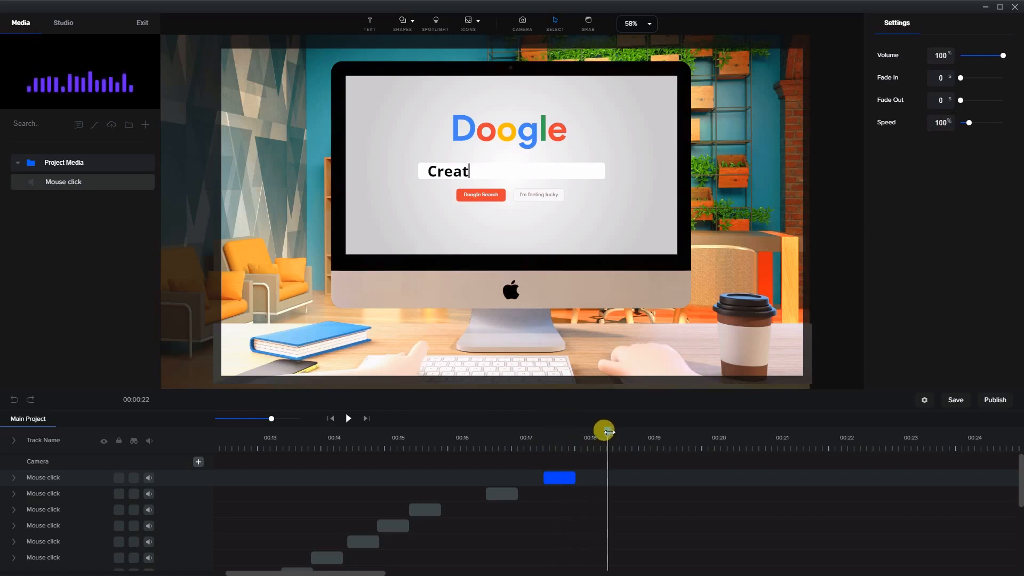
{"action": "left_click_drag", "start_coordinate": [113, 178], "coordinate": [607, 418]}
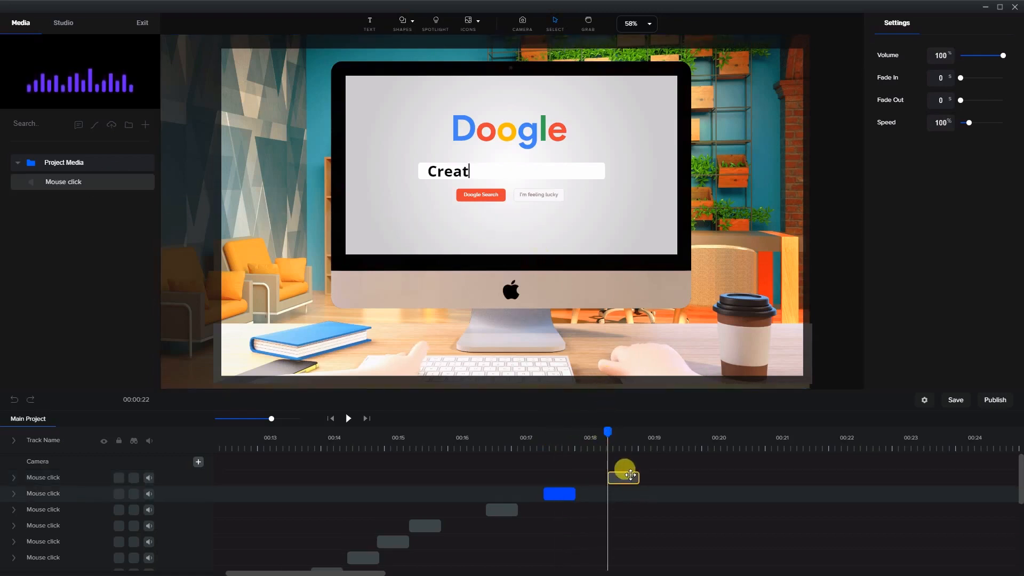
{"action": "left_click_drag", "start_coordinate": [630, 475], "coordinate": [614, 475]}
{"action": "left_click_drag", "start_coordinate": [607, 430], "coordinate": [667, 422]}
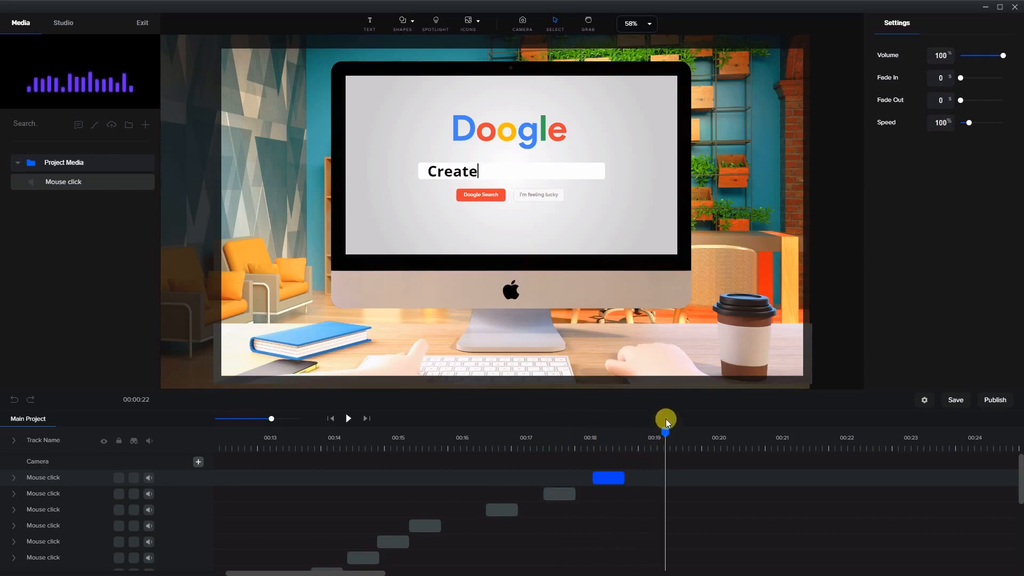
{"action": "left_click_drag", "start_coordinate": [69, 183], "coordinate": [665, 480]}
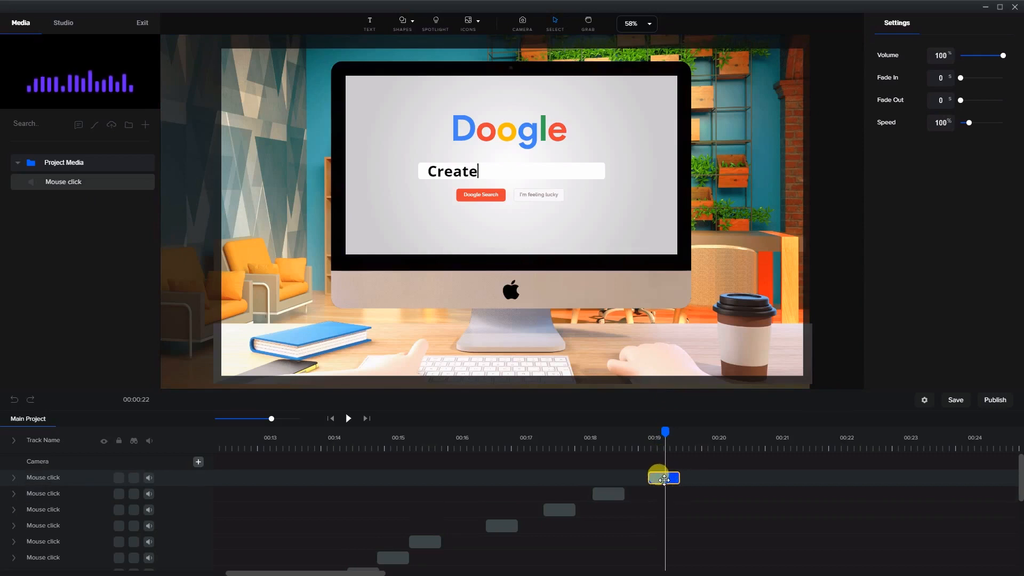
Select all the Mouse click sound clips and group them together
{"action": "left_click", "coordinate": [437, 483]}
{"action": "left_click", "coordinate": [657, 542]}
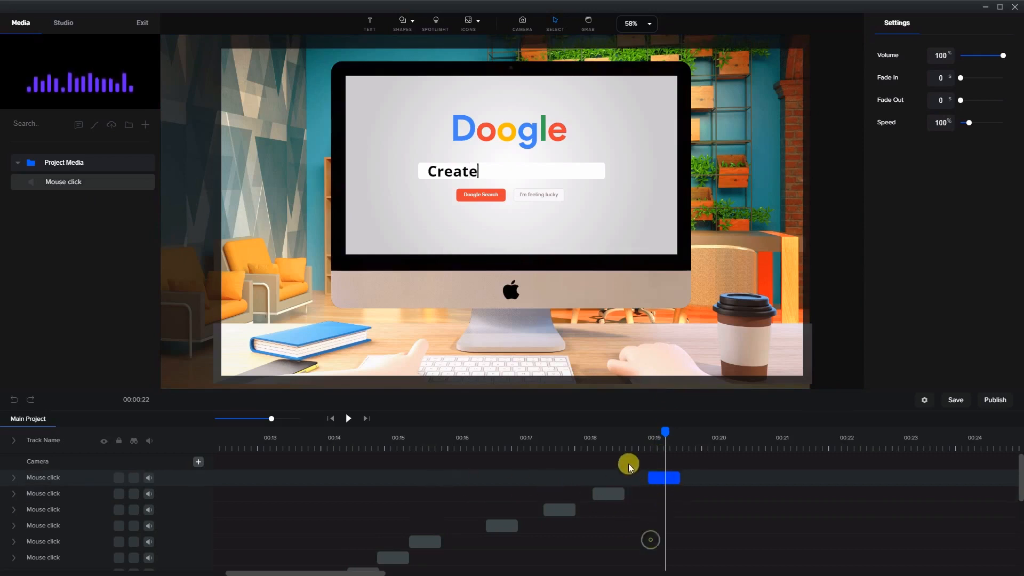
{"action": "left_click", "coordinate": [830, 367]}
{"action": "left_click", "coordinate": [669, 477]}
{"action": "scroll", "coordinate": [334, 504], "scroll_direction": "down", "scroll_amount": 5}
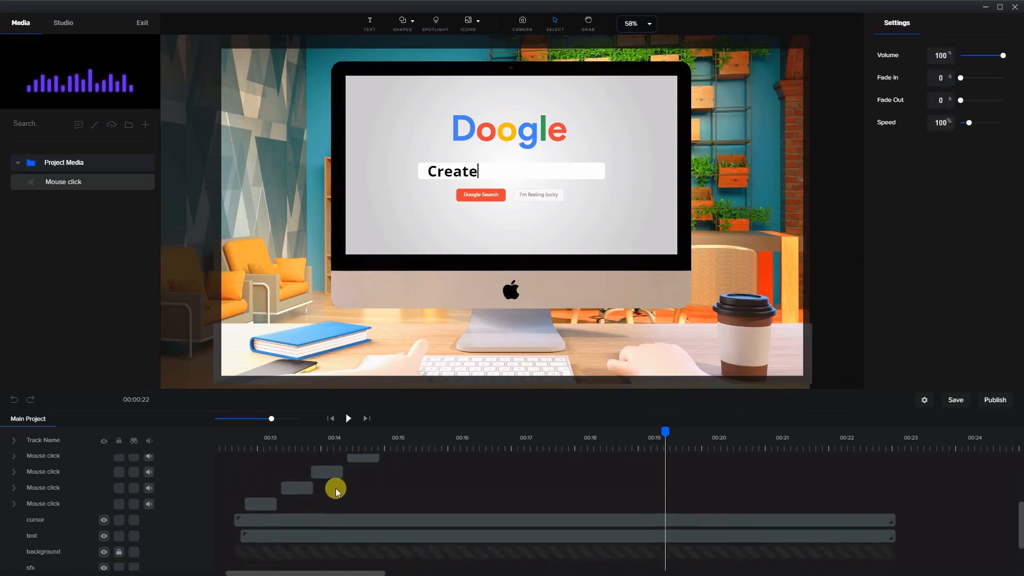
{"action": "left_click", "coordinate": [259, 501], "text": "shift"}
{"action": "right_click", "coordinate": [261, 501]}
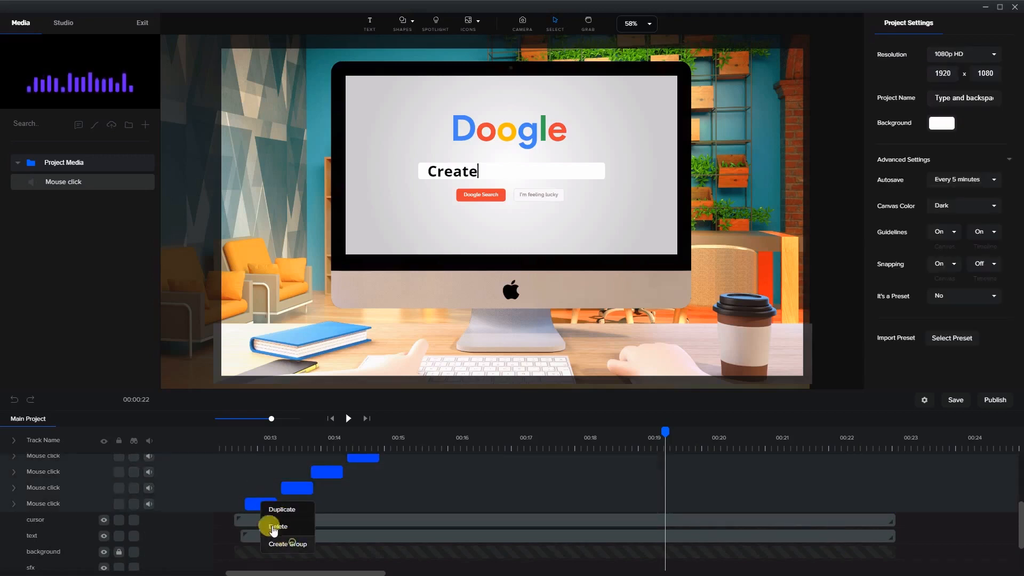
{"action": "left_click", "coordinate": [285, 544]}
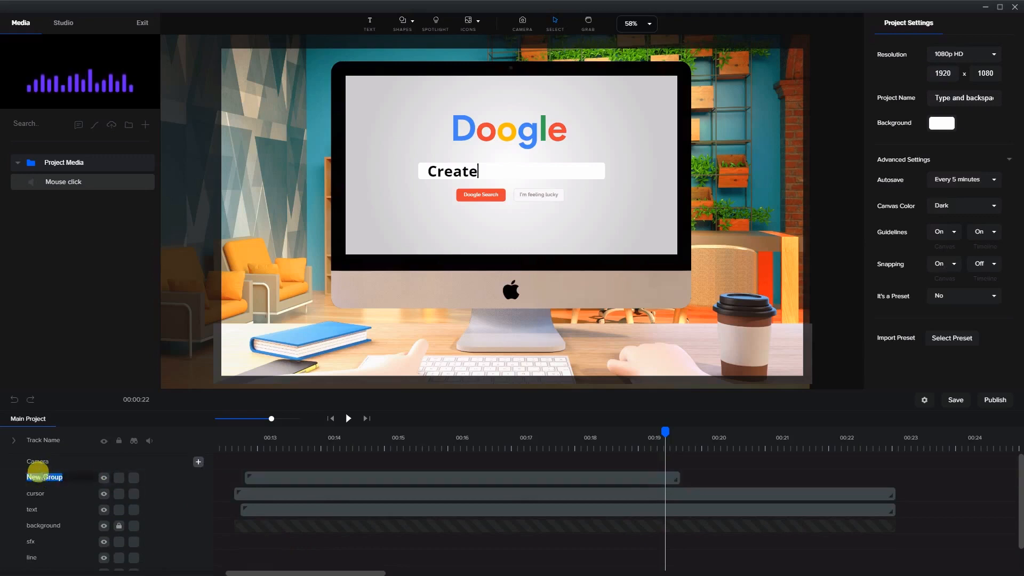
Rename the new group as sfx
{"action": "type", "text": "sfx"}
{"action": "key", "text": "Return"}
Add a camera clip at the start of the timeline and extend it to about 00:15
{"action": "left_click", "coordinate": [228, 444]}
{"action": "left_click_drag", "start_coordinate": [227, 431], "coordinate": [241, 430]}
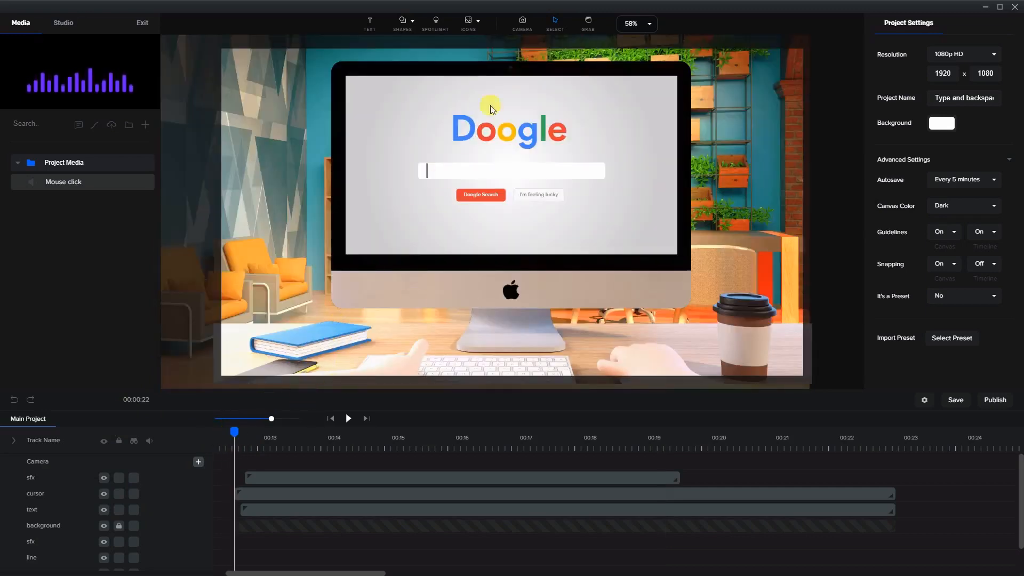
{"action": "left_click", "coordinate": [520, 21]}
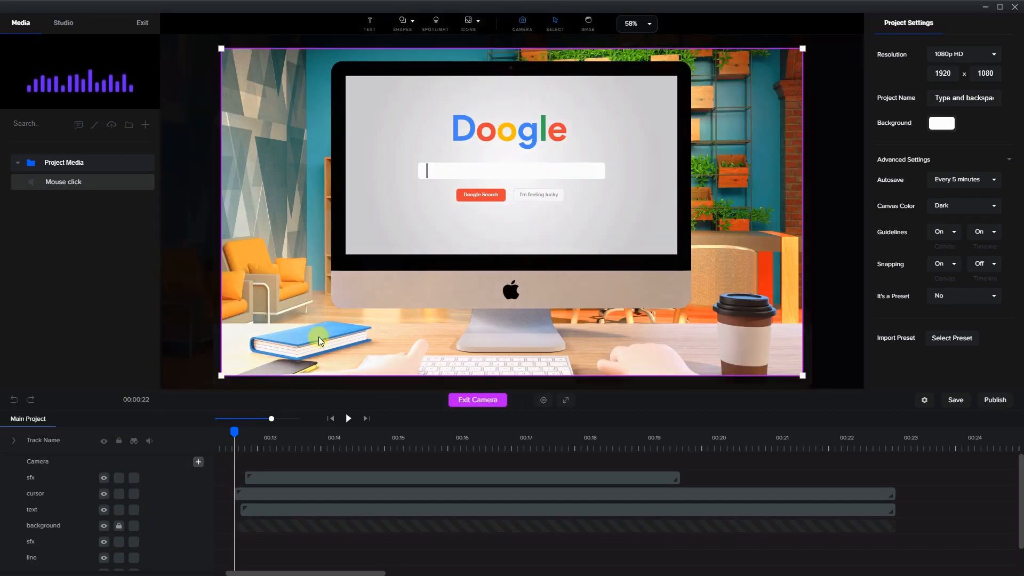
{"action": "left_click", "coordinate": [195, 466]}
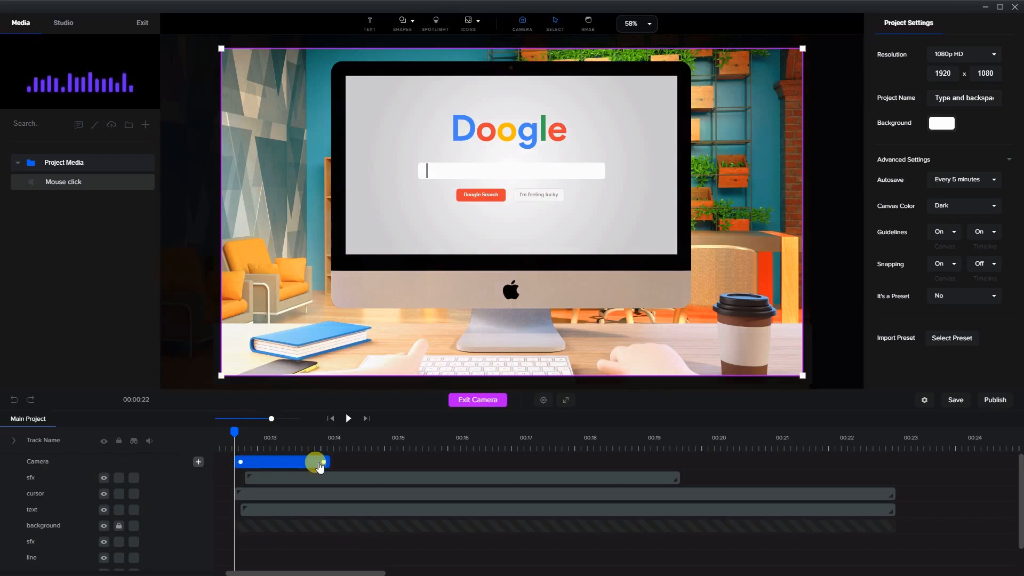
{"action": "left_click_drag", "start_coordinate": [232, 432], "coordinate": [430, 447]}
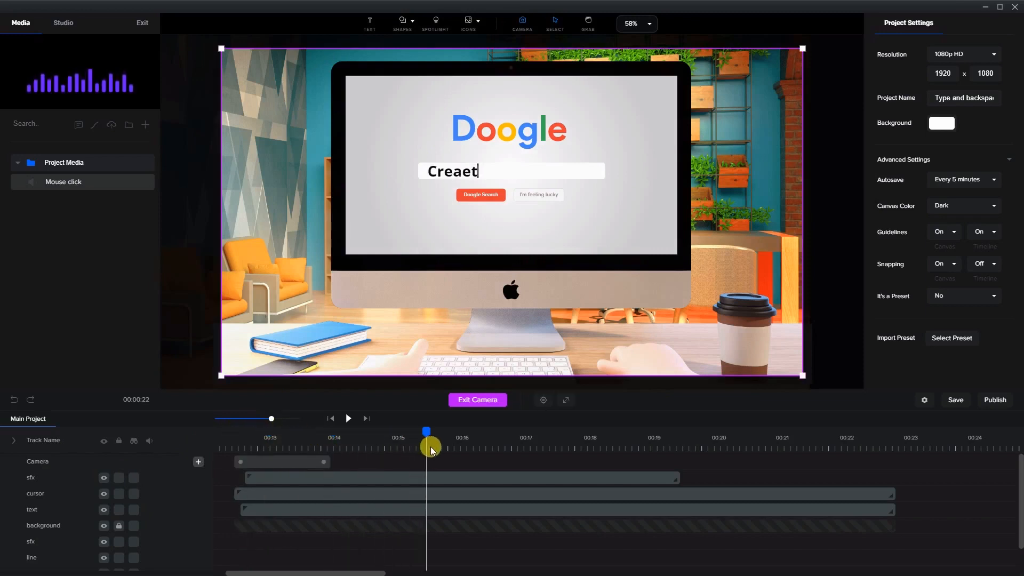
{"action": "left_click", "coordinate": [323, 462]}
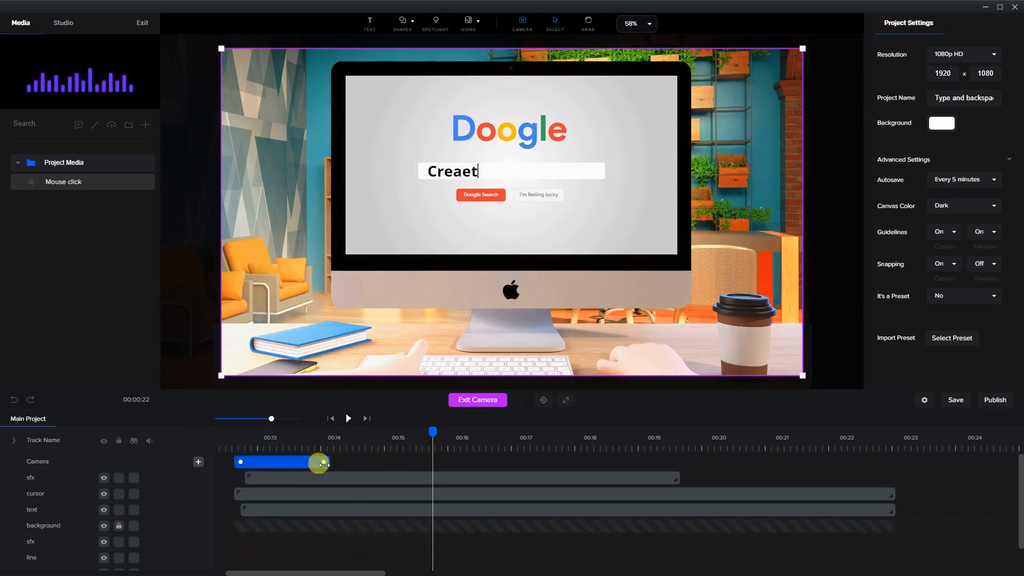
{"action": "left_click_drag", "start_coordinate": [324, 463], "coordinate": [420, 463]}
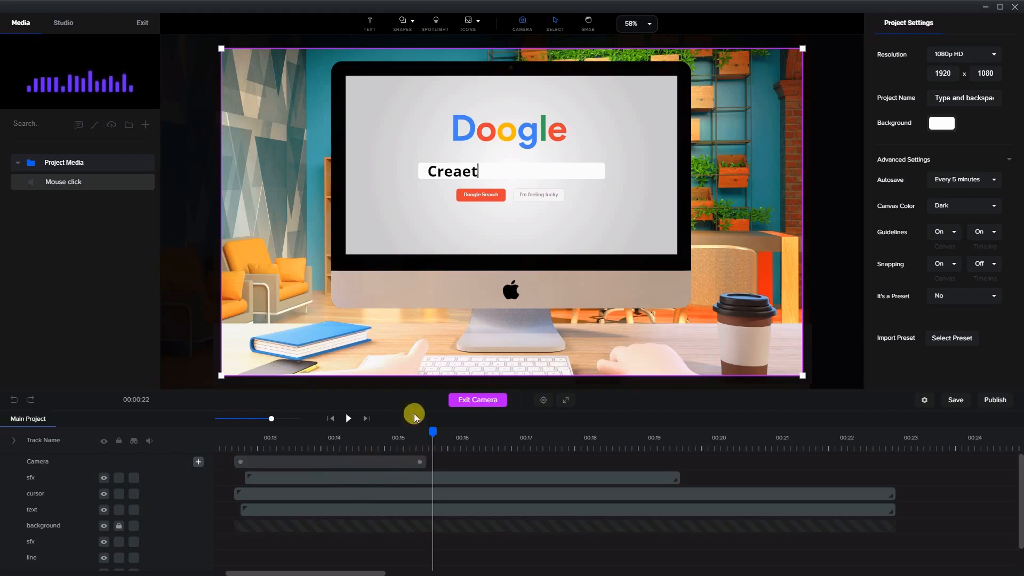
Resize and position the camera frame to zoom in around the monitor screen
{"action": "left_click_drag", "start_coordinate": [218, 373], "coordinate": [291, 331]}
{"action": "left_click_drag", "start_coordinate": [805, 43], "coordinate": [752, 86]}
{"action": "left_click_drag", "start_coordinate": [693, 288], "coordinate": [664, 284]}
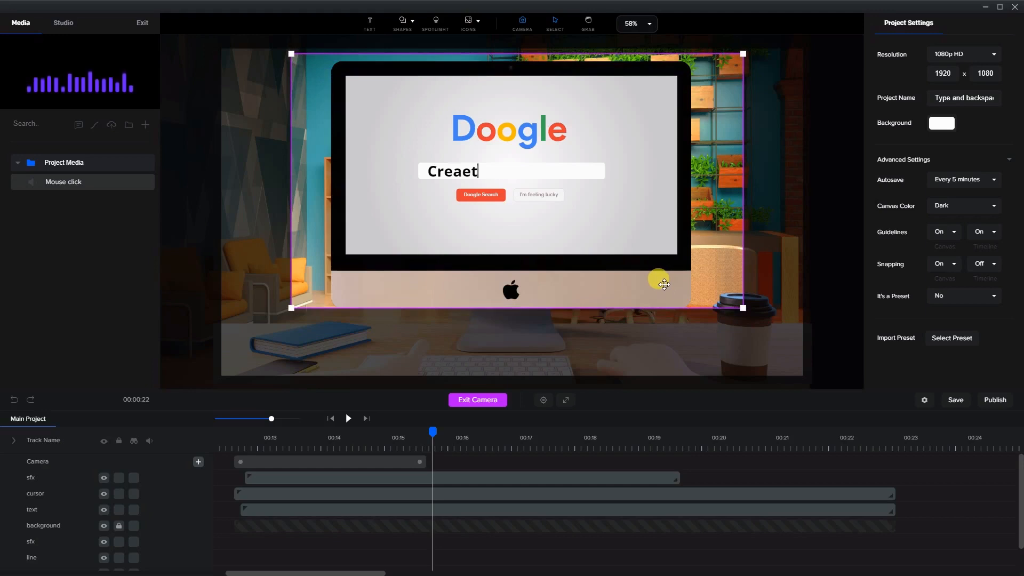
{"action": "left_click_drag", "start_coordinate": [719, 290], "coordinate": [715, 289]}
Exit camera mode and preview the zoomed typing animation from the start
{"action": "left_click", "coordinate": [234, 443]}
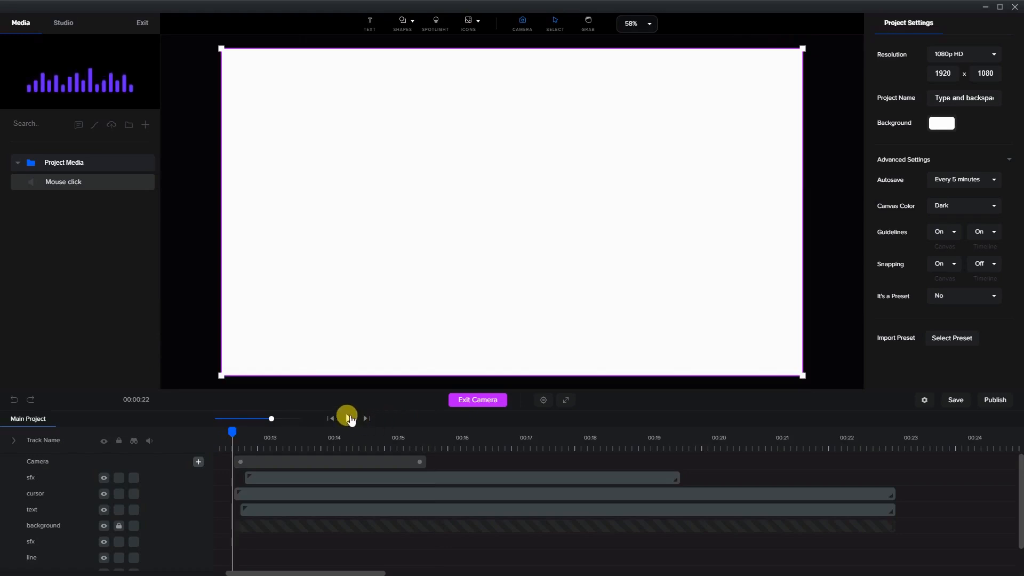
{"action": "left_click", "coordinate": [470, 401]}
{"action": "left_click", "coordinate": [348, 419]}
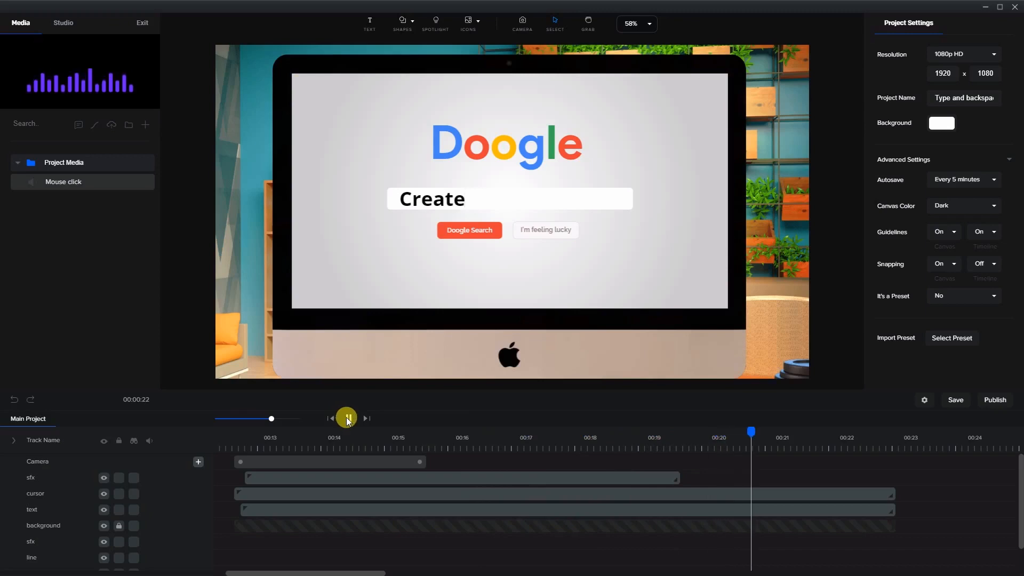
{"action": "left_click", "coordinate": [348, 420]}
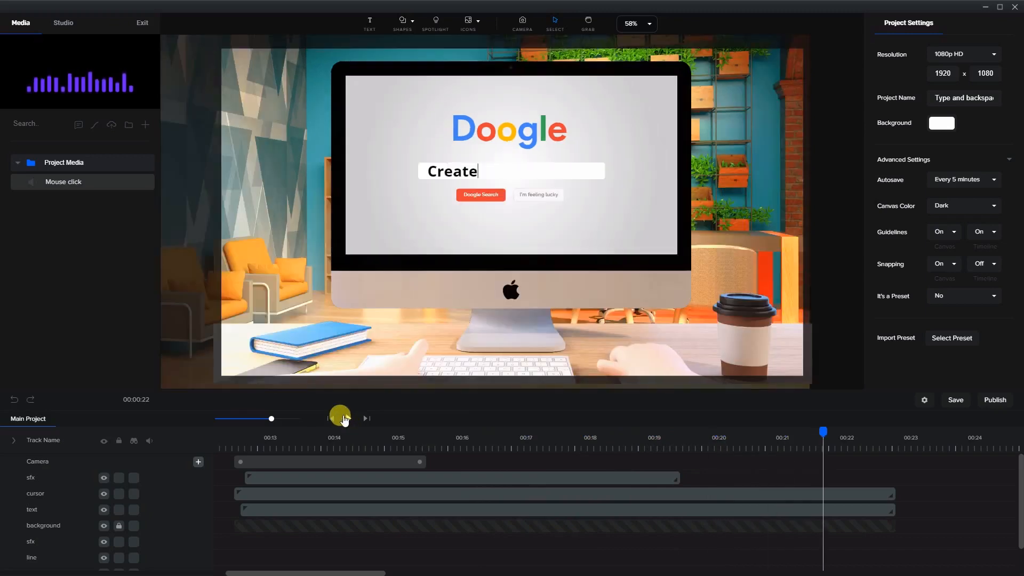